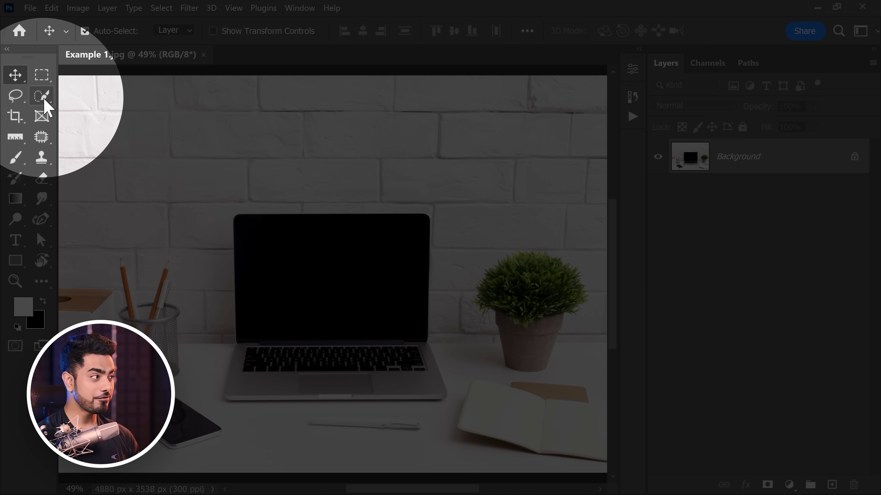
Activate the Object Selection Tool
{"action": "right_click", "coordinate": [41, 96]}
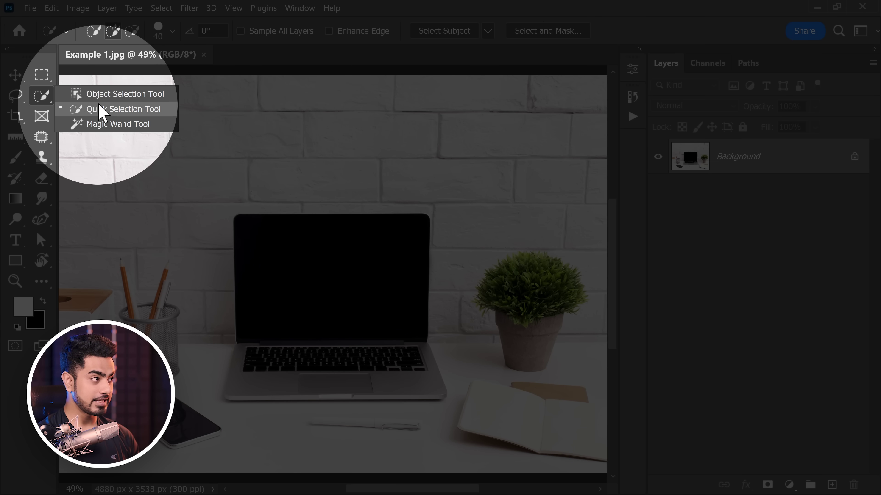
{"action": "left_click", "coordinate": [104, 94]}
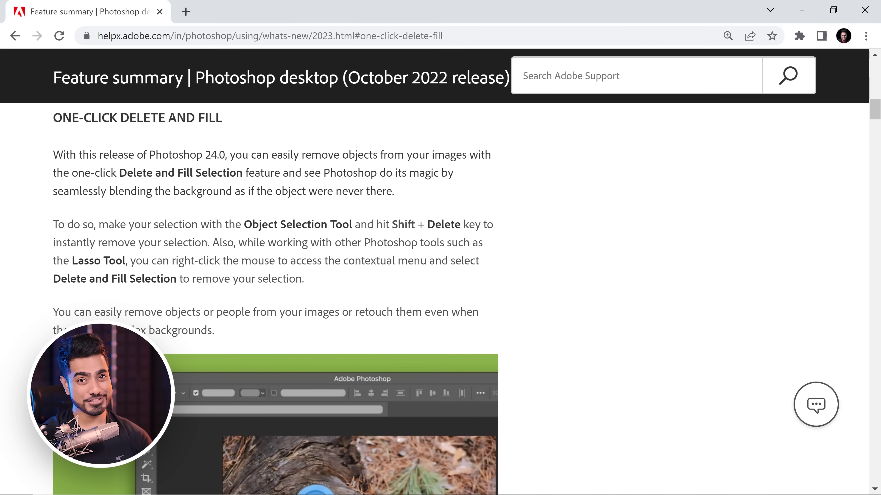
Highlight the Shift + Delete shortcut in Adobe's one-click Delete and Fill article and return to Photoshop
{"action": "left_click_drag", "start_coordinate": [392, 224], "coordinate": [450, 225]}
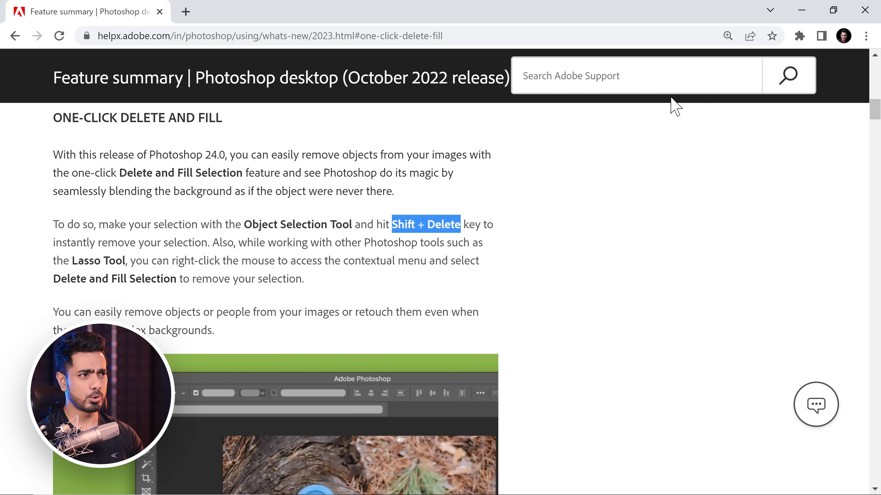
{"action": "left_click", "coordinate": [805, 11]}
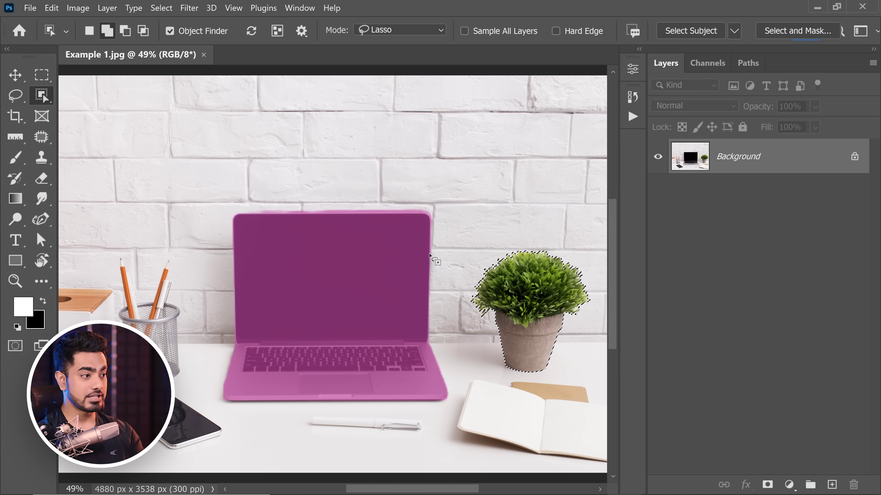
Fill the selected potted plant with the black background colour and undo the fill
{"action": "key", "text": "BackSpace"}
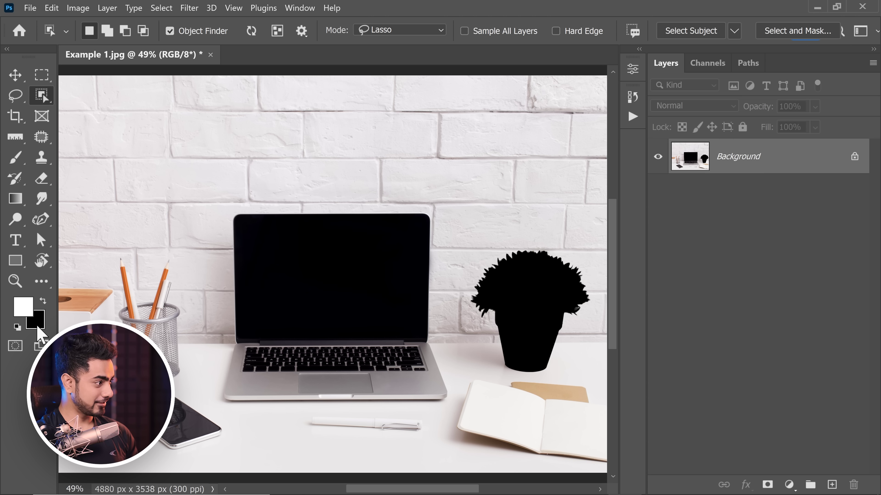
{"action": "key", "text": "ctrl+z"}
Swap the foreground and background colours and remove the selected potted plant with Delete and Fill Selection
{"action": "key", "text": "x"}
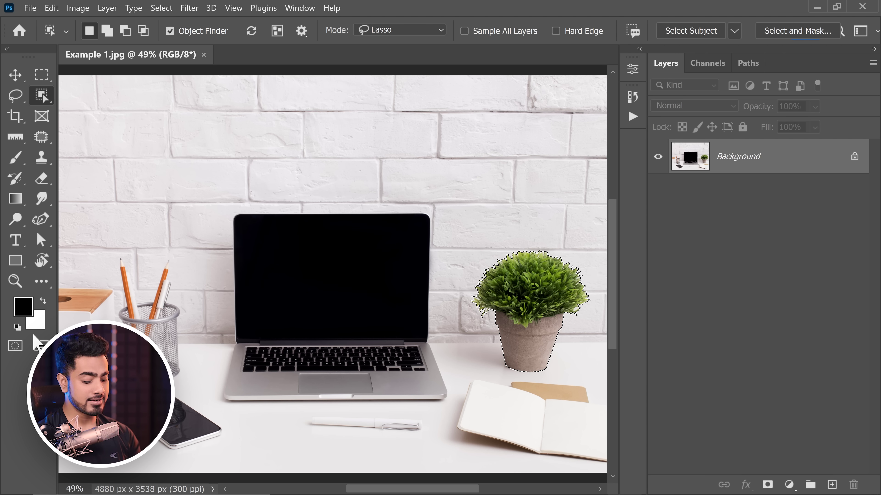
{"action": "key", "text": "ctrl+BackSpace"}
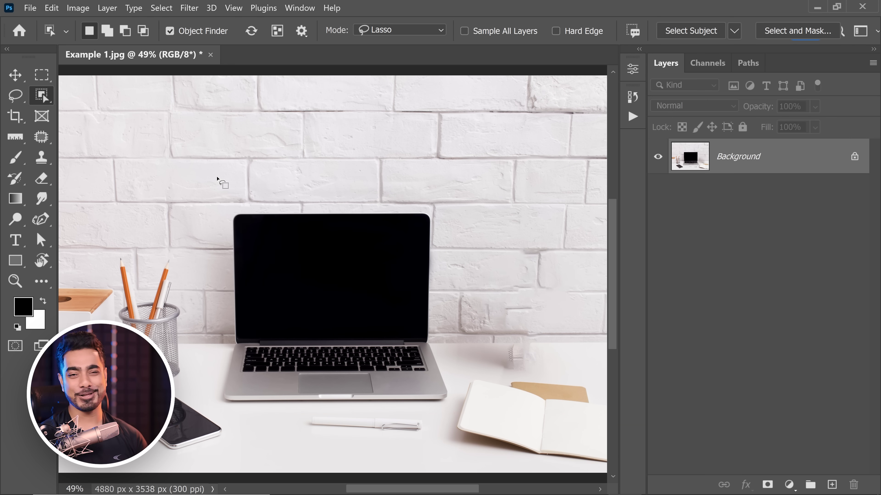
Examine close up the filled brick wall area where the potted plant was removed
{"action": "left_click_drag", "start_coordinate": [558, 311], "coordinate": [490, 249]}
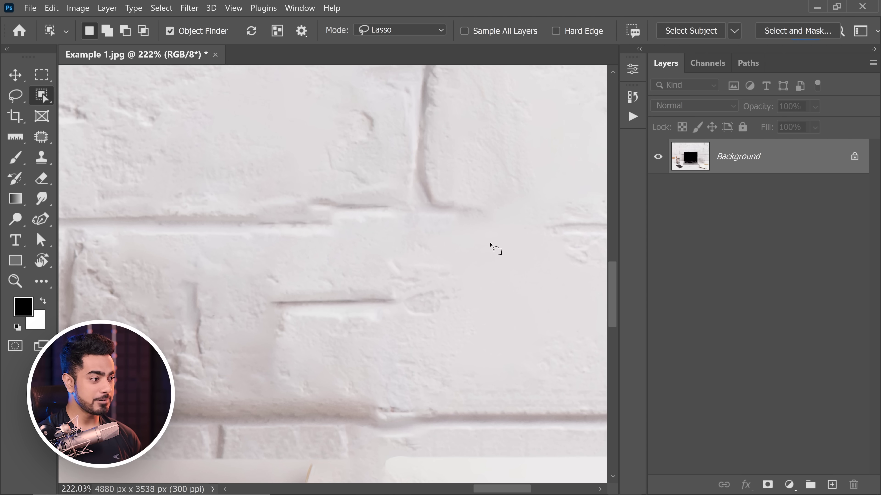
{"action": "left_click_drag", "start_coordinate": [432, 215], "coordinate": [435, 244]}
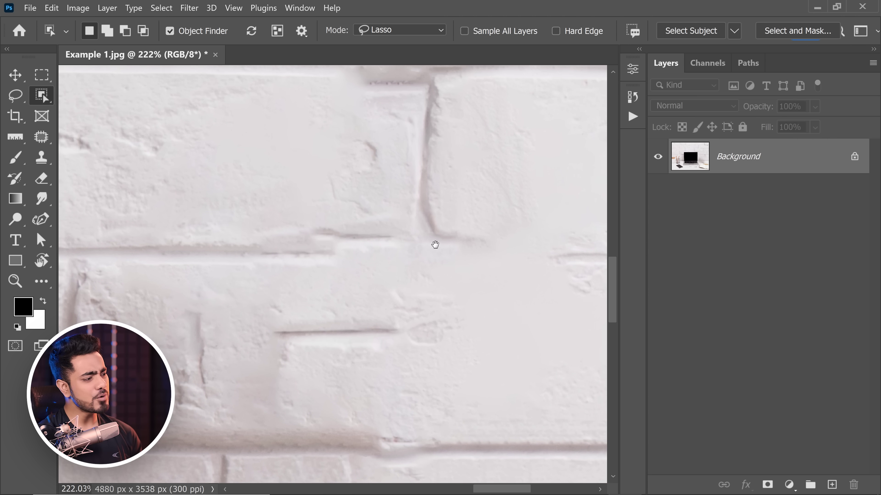
{"action": "left_click_drag", "start_coordinate": [490, 305], "coordinate": [440, 221]}
{"action": "scroll", "coordinate": [452, 301], "scroll_direction": "up", "scroll_amount": 3}
{"action": "scroll", "coordinate": [452, 302], "scroll_direction": "down", "scroll_amount": 1}
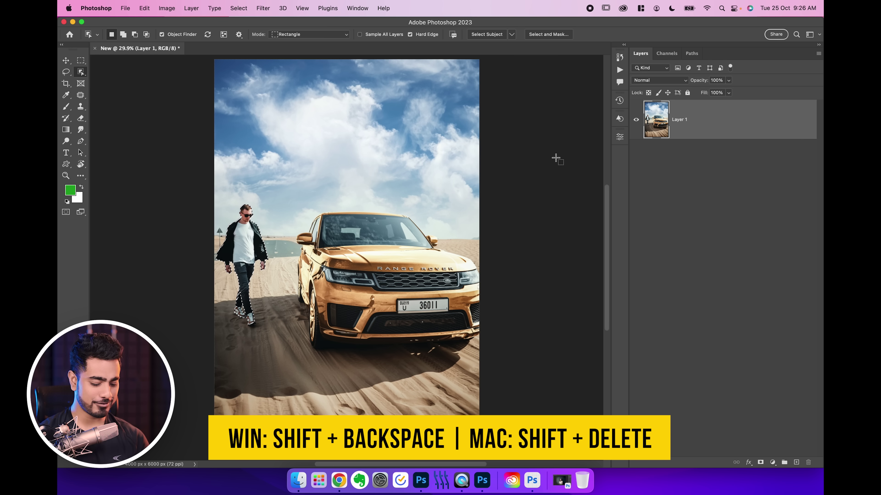
Remove the selected walking man beside the car with Delete and Fill Selection
{"action": "key", "text": "shift+Delete"}
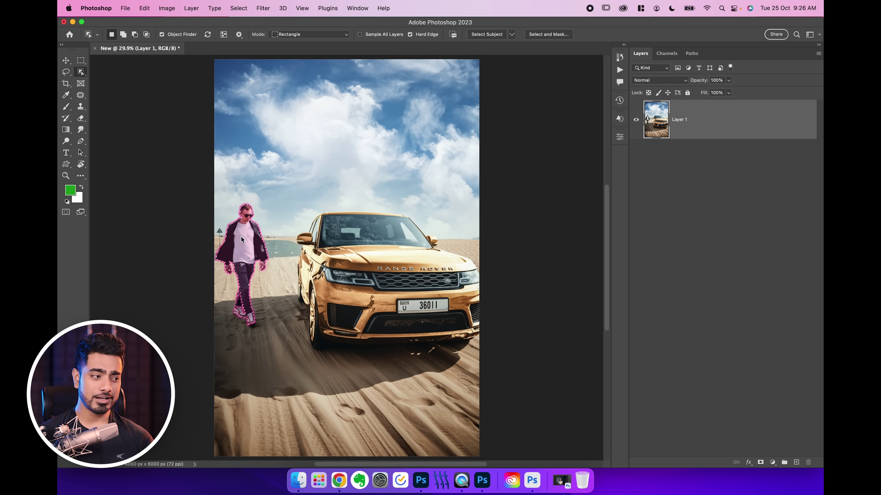
{"action": "right_click", "coordinate": [241, 240]}
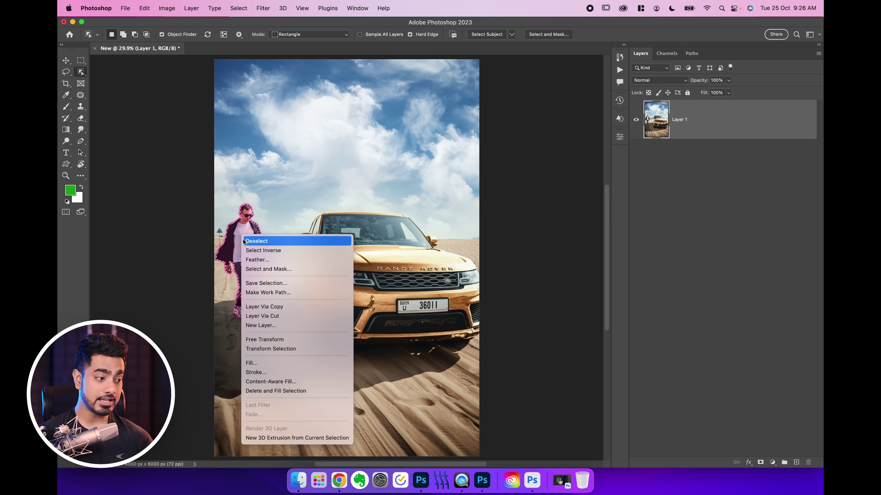
{"action": "left_click", "coordinate": [284, 391]}
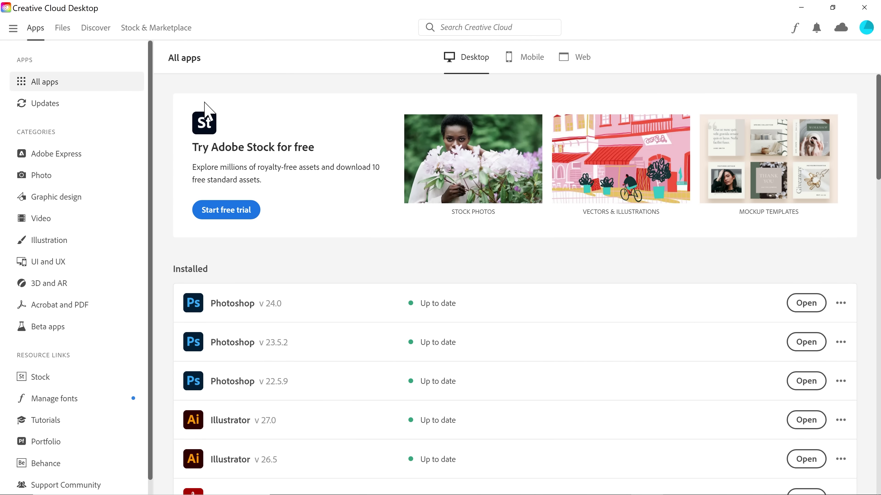
Show the available beta apps in Creative Cloud Desktop
{"action": "left_click", "coordinate": [57, 334]}
{"action": "scroll", "coordinate": [342, 360], "scroll_direction": "down", "scroll_amount": 1}
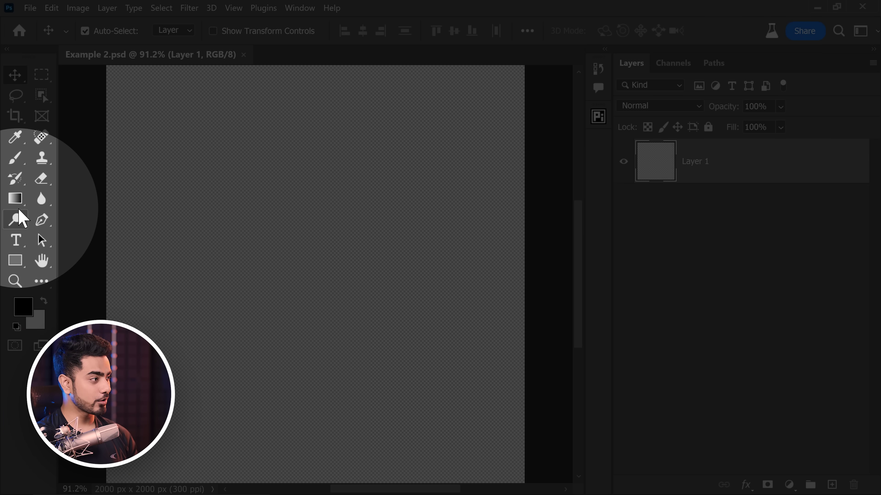
Draw a dark red to white linear gradient diagonally across the empty canvas in Example 2.psd with the Gradient tool
{"action": "left_click", "coordinate": [18, 201]}
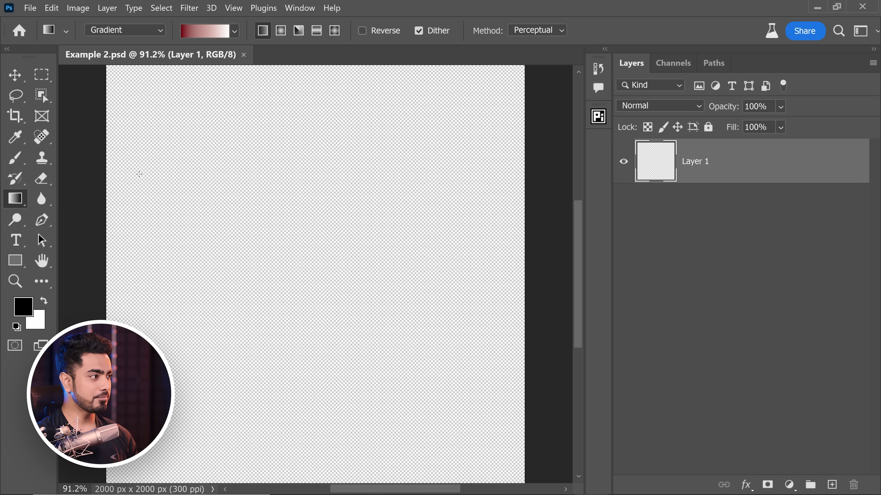
{"action": "left_click_drag", "start_coordinate": [119, 118], "coordinate": [501, 377]}
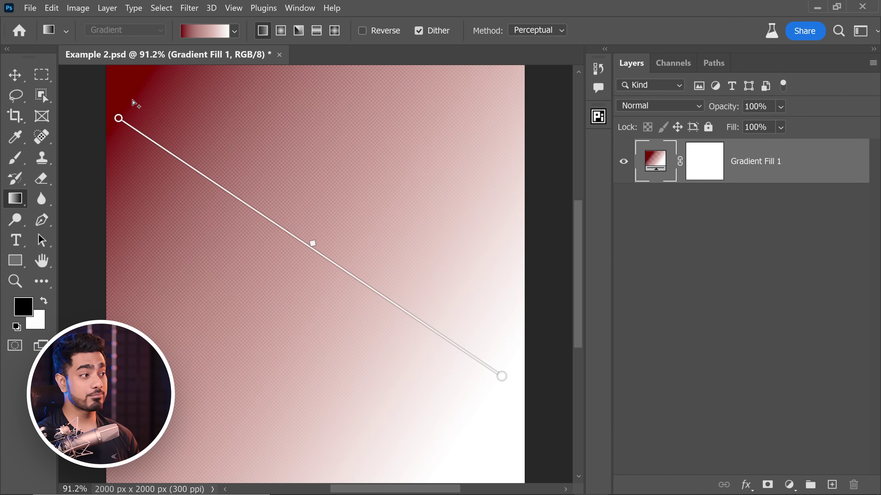
{"action": "left_click", "coordinate": [120, 119]}
{"action": "left_click", "coordinate": [305, 244]}
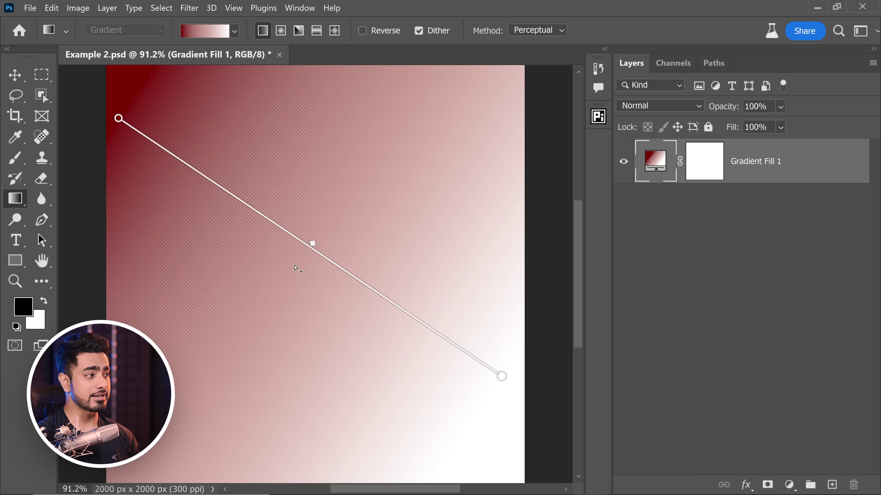
Add two black colour stops on the gradient line, at about one third and just under two thirds of its length
{"action": "left_click_drag", "start_coordinate": [305, 244], "coordinate": [251, 207]}
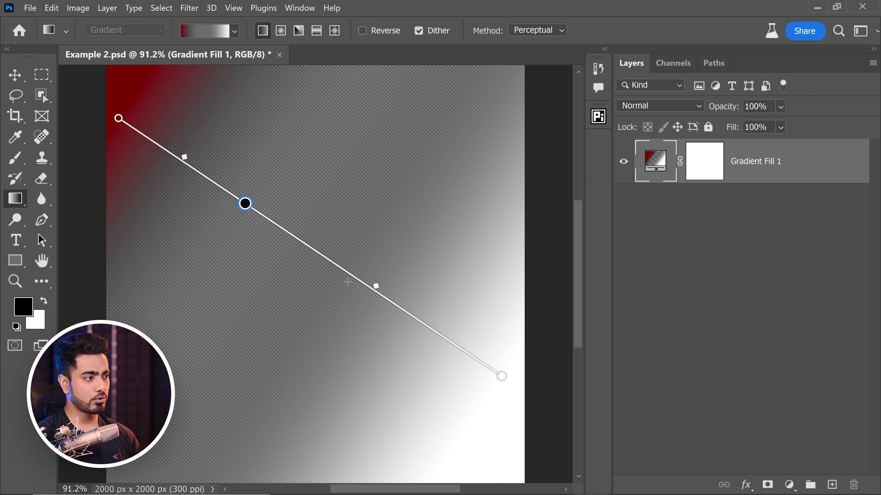
{"action": "left_click", "coordinate": [355, 279]}
{"action": "left_click_drag", "start_coordinate": [362, 285], "coordinate": [356, 283]}
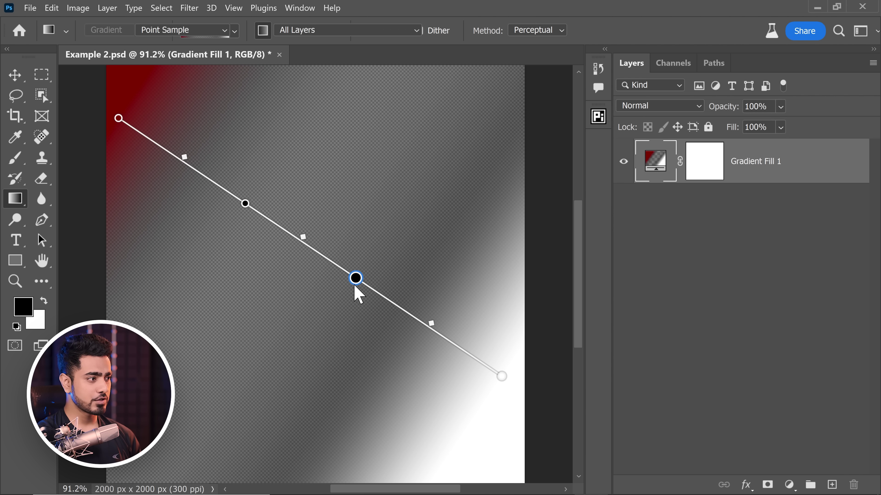
Change the second added colour stop on the gradient line to bright green, with a hue of about 123°
{"action": "double_click", "coordinate": [356, 278]}
{"action": "left_click", "coordinate": [474, 145]}
{"action": "left_click", "coordinate": [517, 245]}
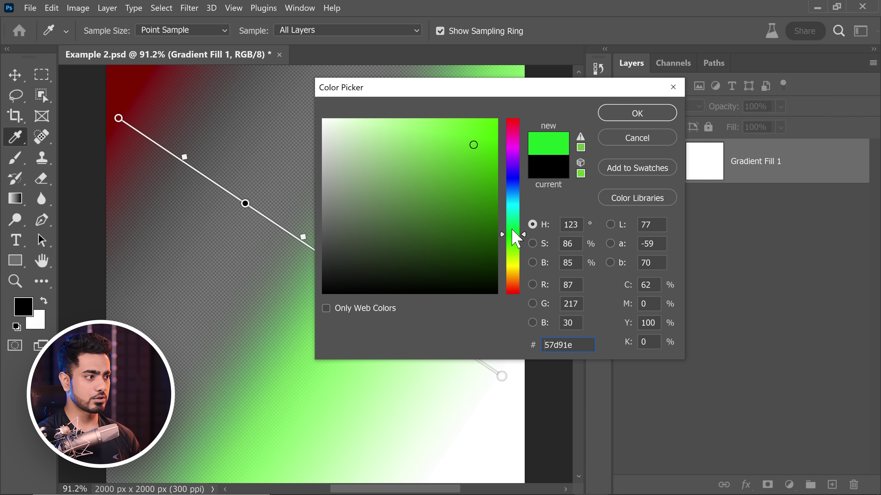
{"action": "left_click", "coordinate": [624, 116]}
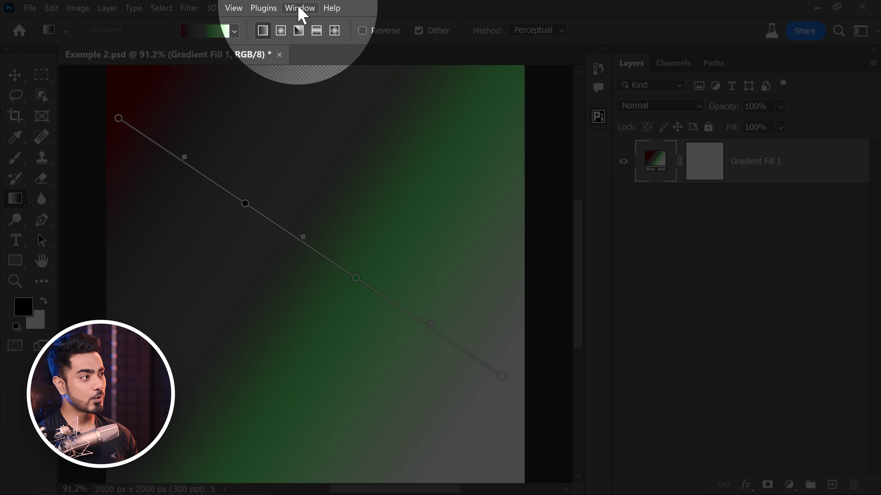
Display the gradient fill's properties, dock them beside the layers, and look through the gradient controls
{"action": "left_click", "coordinate": [299, 8]}
{"action": "left_click", "coordinate": [350, 367]}
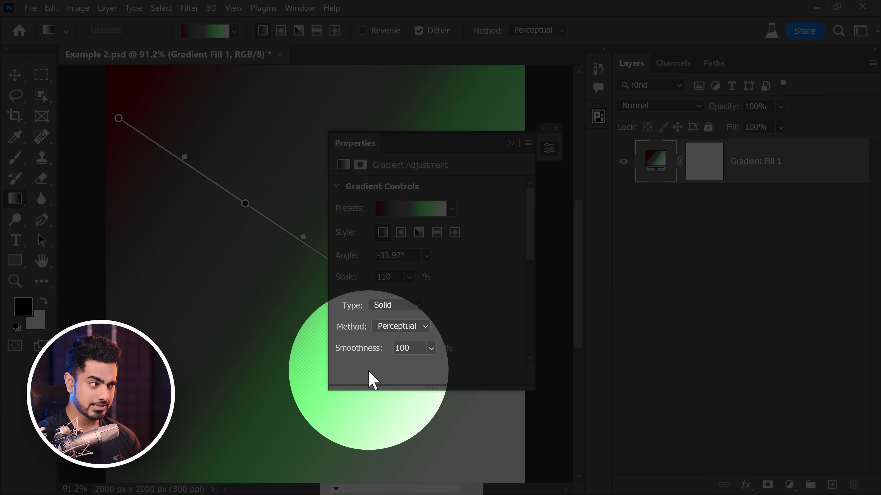
{"action": "left_click_drag", "start_coordinate": [362, 149], "coordinate": [599, 146]}
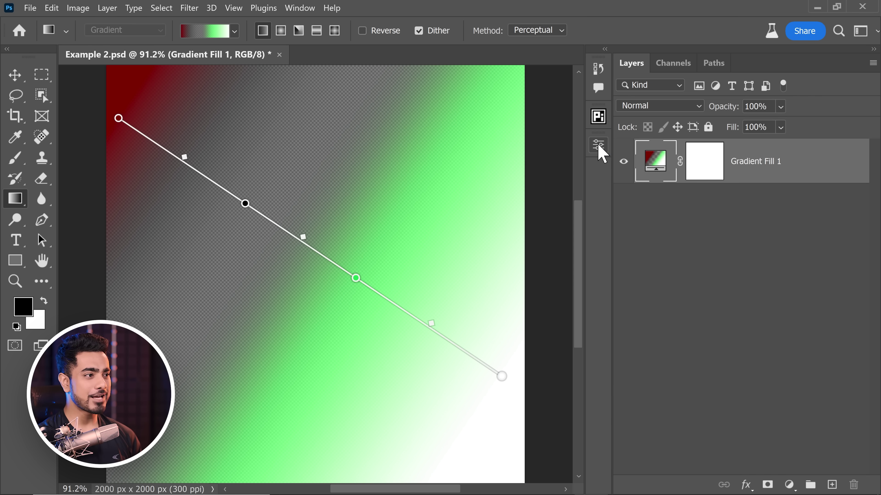
{"action": "left_click", "coordinate": [598, 145]}
{"action": "left_click_drag", "start_coordinate": [581, 229], "coordinate": [574, 248]}
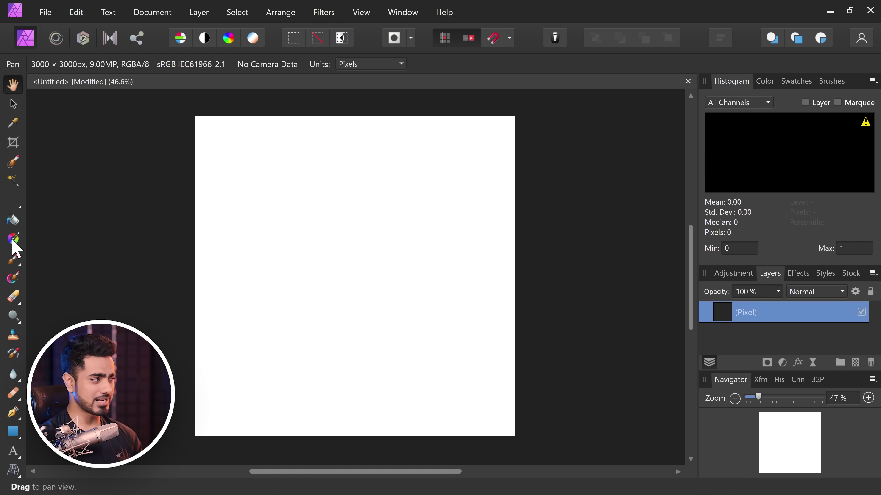
Switch to Affinity Photo, draw a diagonal gradient across the blank canvas, and move its starting handle downward
{"action": "left_click", "coordinate": [18, 242]}
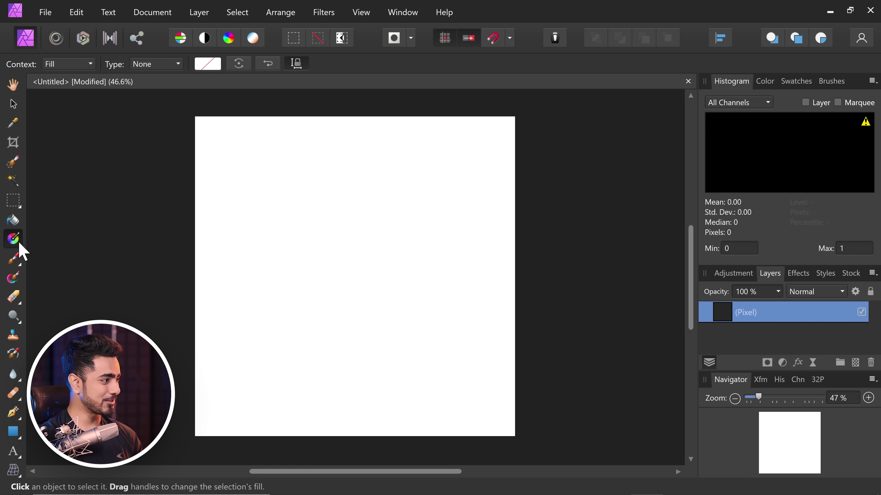
{"action": "left_click_drag", "start_coordinate": [217, 137], "coordinate": [496, 352]}
{"action": "left_click_drag", "start_coordinate": [216, 138], "coordinate": [209, 203]}
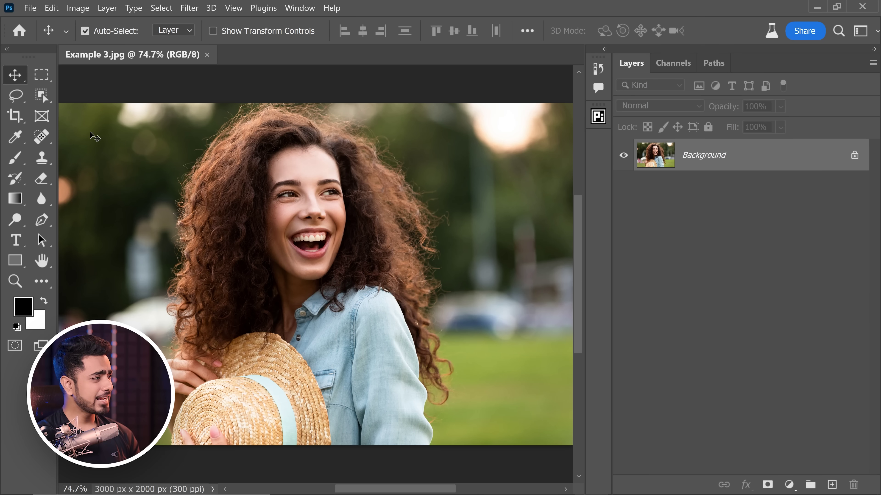
Draw a radial gradient from the bright sky spot to the woman's collar in Example 3.jpg and set its blend mode to Screen
{"action": "left_click", "coordinate": [15, 199]}
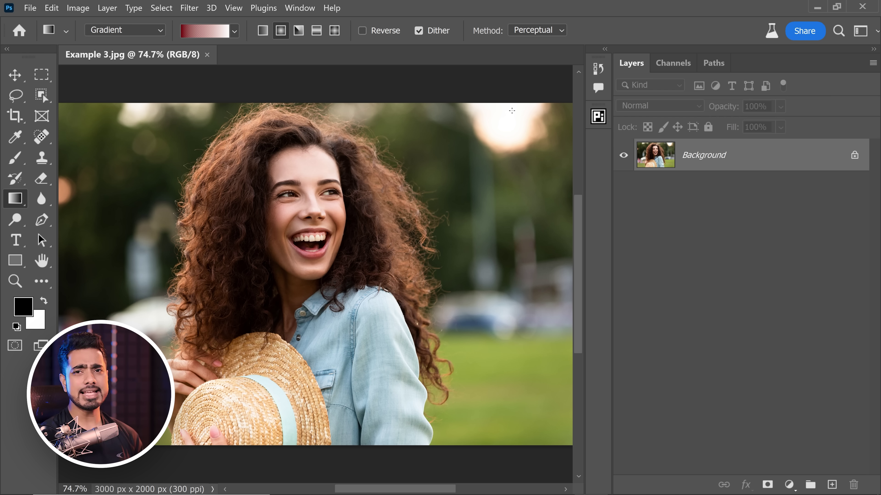
{"action": "left_click_drag", "start_coordinate": [507, 122], "coordinate": [340, 274]}
{"action": "left_click", "coordinate": [655, 107]}
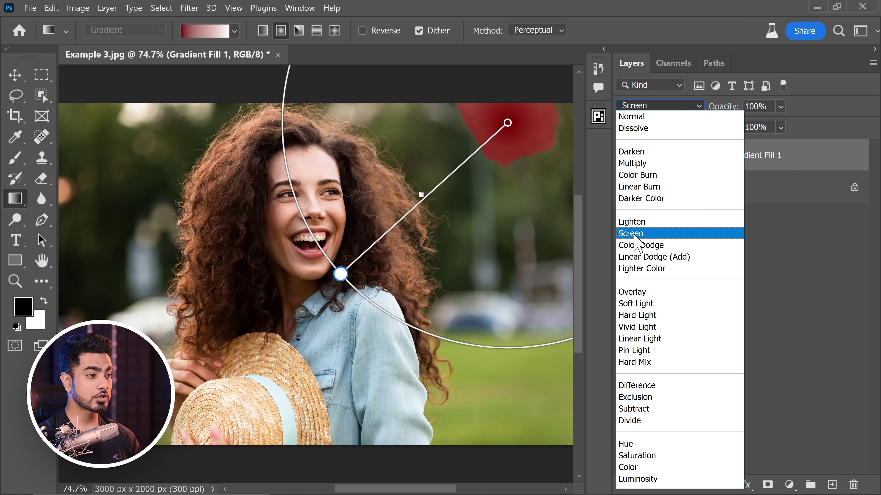
{"action": "left_click", "coordinate": [635, 233]}
Change the colour stop at the centre of the radial gradient to a light yellow
{"action": "left_click", "coordinate": [508, 123]}
{"action": "double_click", "coordinate": [507, 122]}
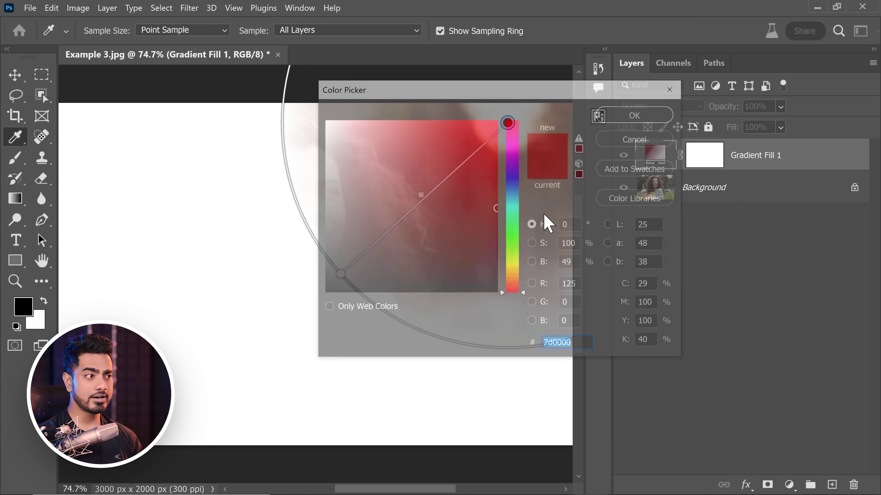
{"action": "left_click_drag", "start_coordinate": [523, 292], "coordinate": [522, 271]}
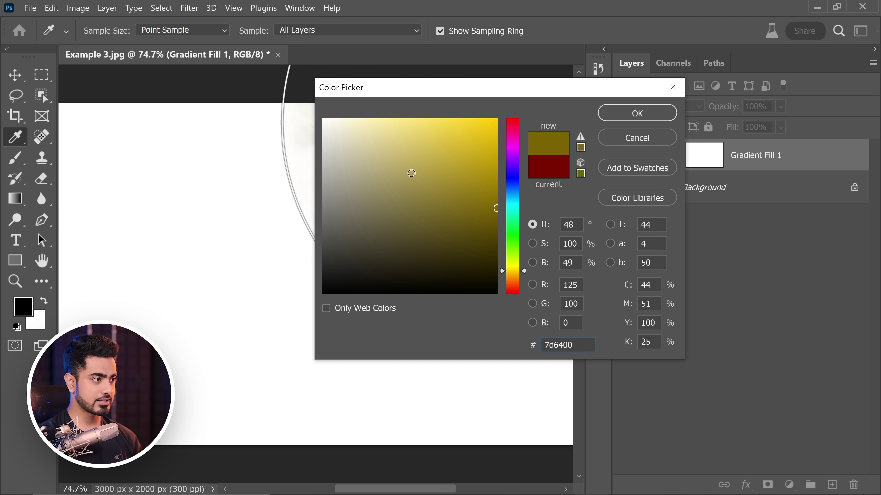
{"action": "left_click_drag", "start_coordinate": [409, 146], "coordinate": [390, 107]}
{"action": "left_click", "coordinate": [622, 113]}
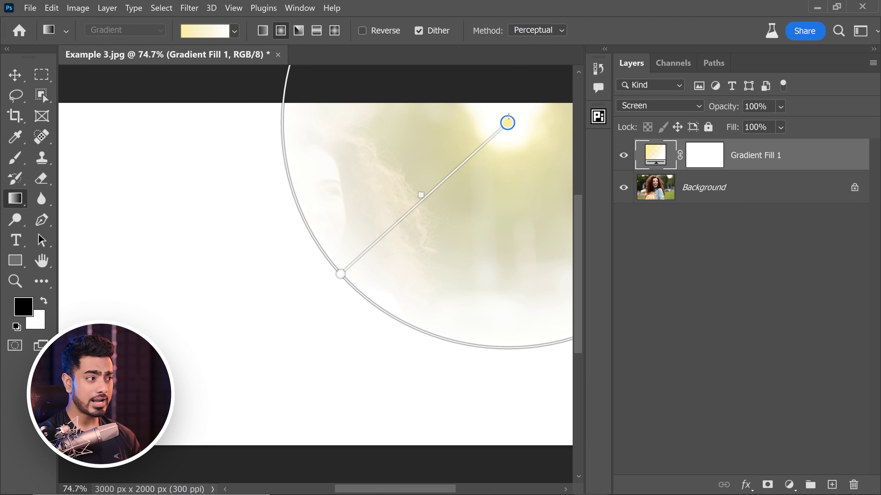
Change the outer colour stop of the radial gradient from white to the light red ff7b7b
{"action": "double_click", "coordinate": [340, 274]}
{"action": "left_click", "coordinate": [412, 118]}
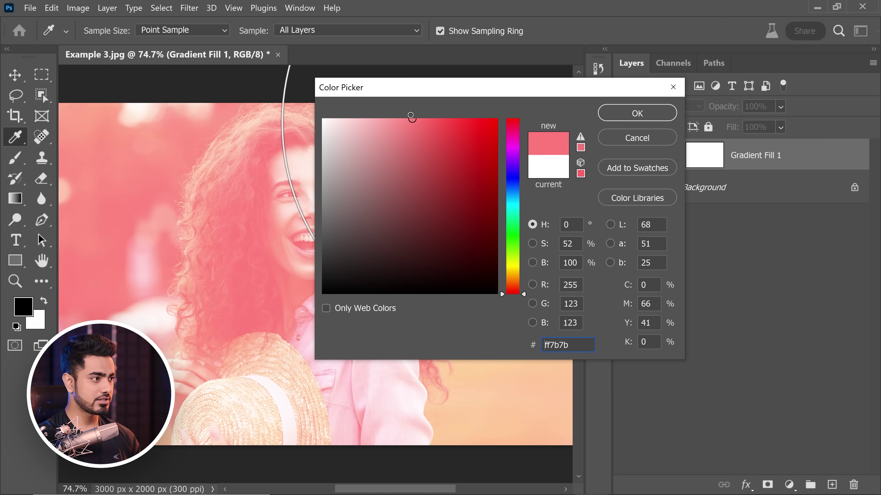
{"action": "key", "text": "Return"}
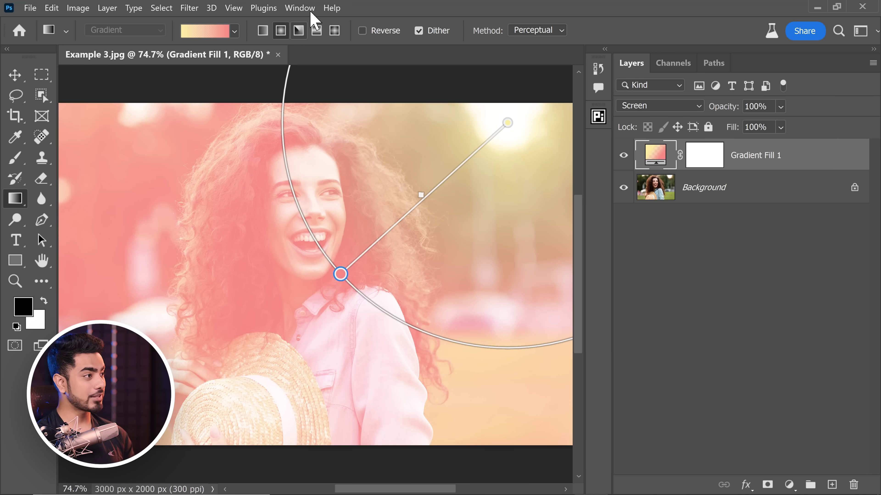
Show the radial gradient's properties beside the photo and bring up its Opacity Controls
{"action": "left_click", "coordinate": [299, 8]}
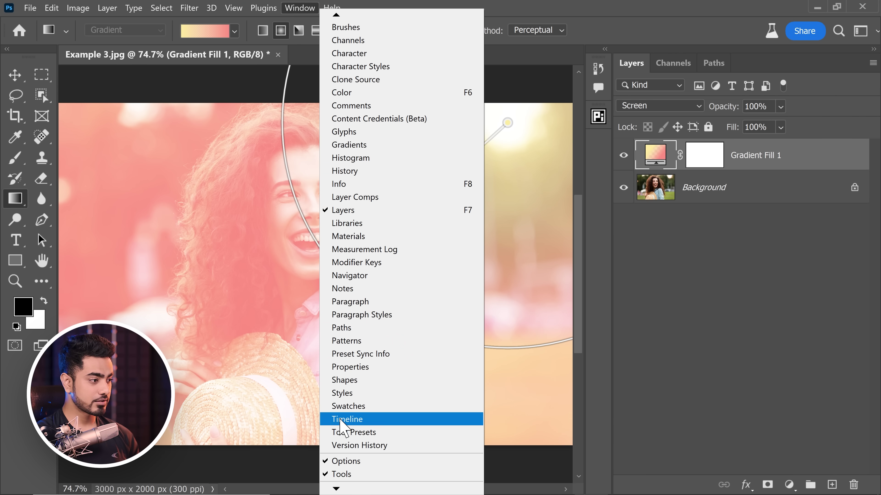
{"action": "left_click", "coordinate": [350, 367]}
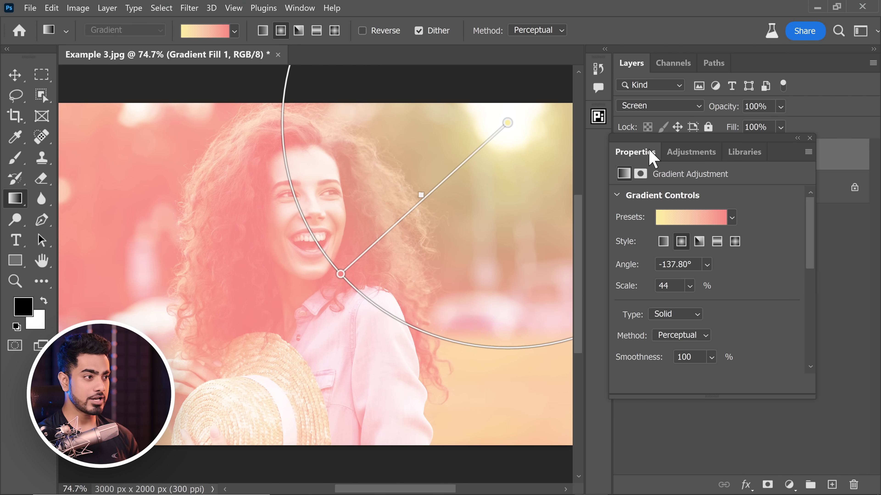
{"action": "left_click_drag", "start_coordinate": [738, 227], "coordinate": [724, 309]}
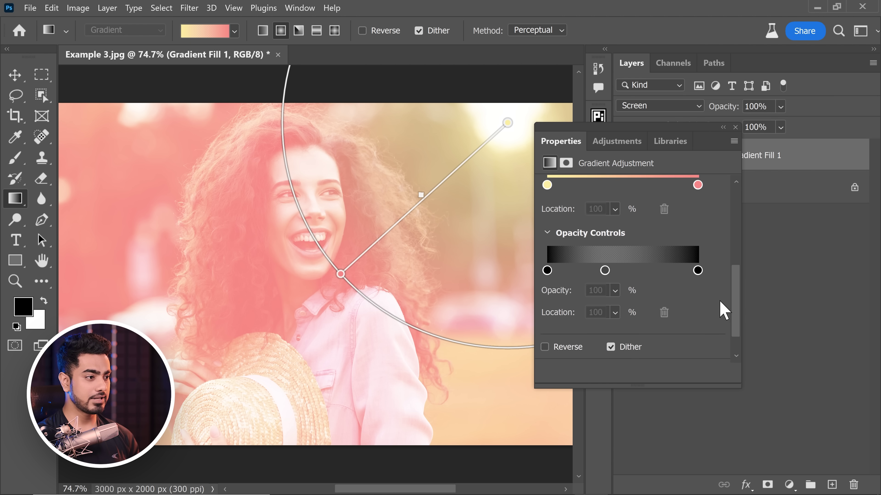
Move the middle opacity stop of the radial gradient to the 100% location and set its opacity to 0%
{"action": "left_click_drag", "start_coordinate": [605, 264], "coordinate": [613, 265]}
{"action": "left_click_drag", "start_coordinate": [736, 288], "coordinate": [731, 266]}
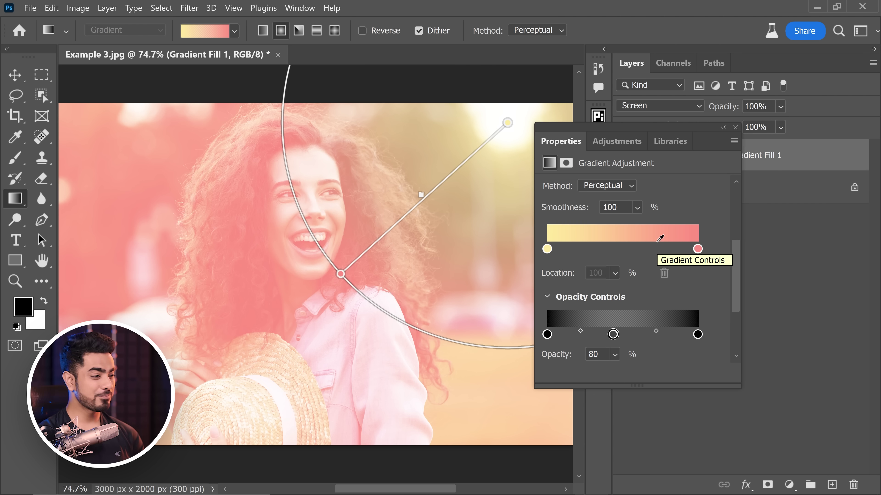
{"action": "left_click_drag", "start_coordinate": [613, 334], "coordinate": [654, 367]}
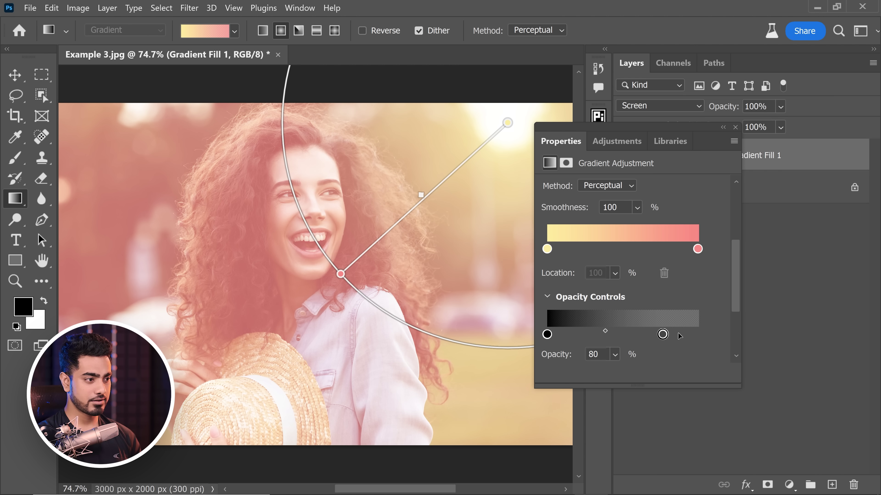
{"action": "left_click_drag", "start_coordinate": [662, 334], "coordinate": [697, 334]}
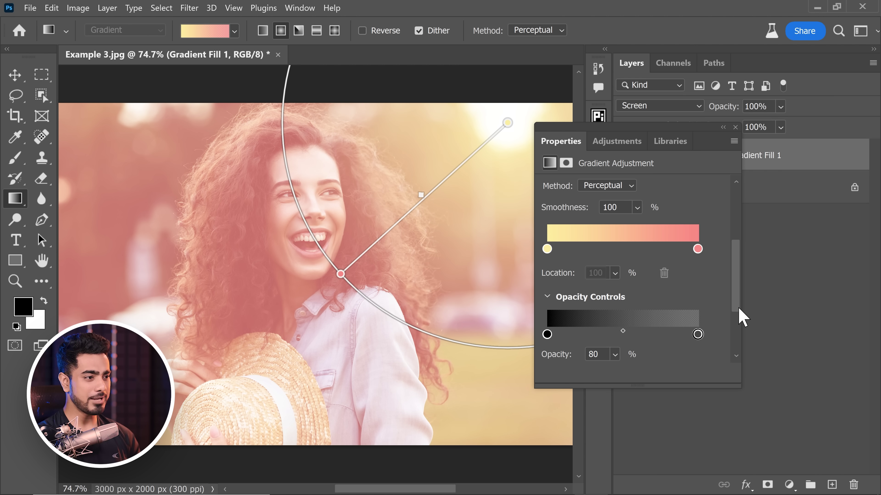
{"action": "left_click_drag", "start_coordinate": [739, 308], "coordinate": [732, 322]}
{"action": "left_click_drag", "start_coordinate": [550, 311], "coordinate": [392, 323]}
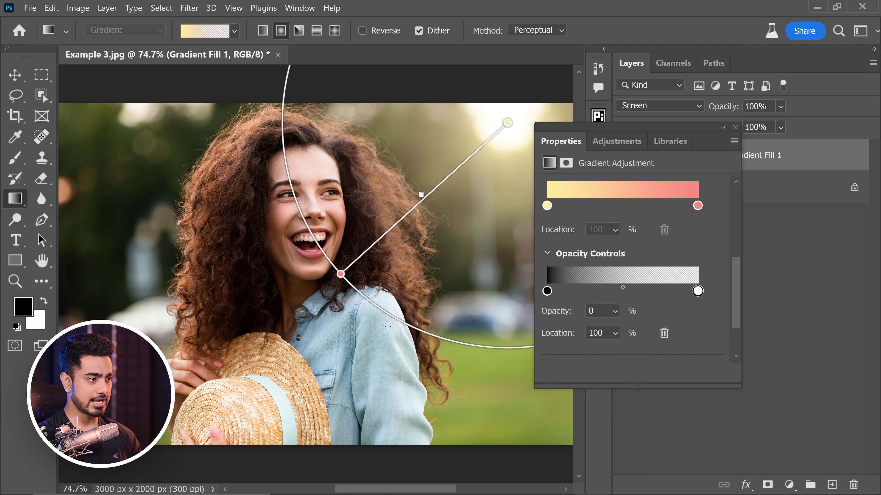
Recolour the radial gradient to light orange at the centre and red outside, and extend its radius across the woman to her hair
{"action": "double_click", "coordinate": [698, 206]}
{"action": "left_click_drag", "start_coordinate": [440, 126], "coordinate": [477, 109]}
{"action": "left_click", "coordinate": [637, 114]}
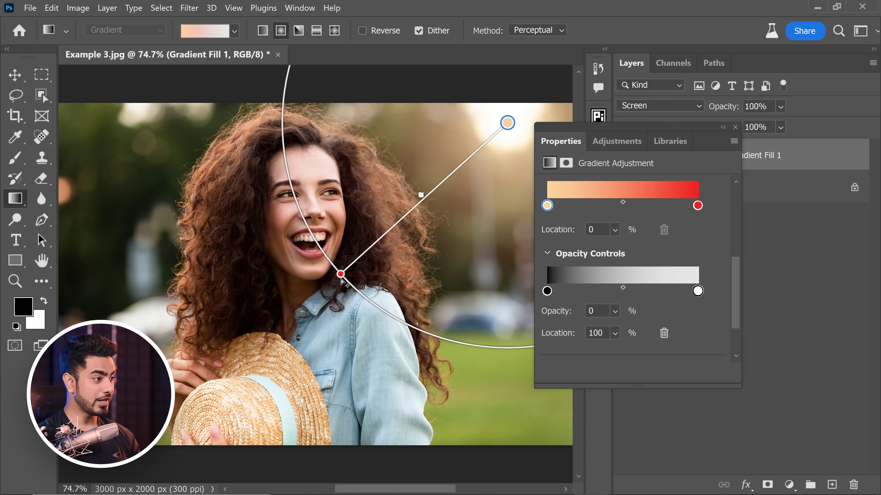
{"action": "left_click_drag", "start_coordinate": [338, 273], "coordinate": [212, 219]}
{"action": "mouse_move", "coordinate": [506, 123]}
{"action": "left_mouse_down"}
{"action": "mouse_move", "coordinate": [430, 140]}
{"action": "mouse_move", "coordinate": [506, 121]}
{"action": "left_mouse_up"}
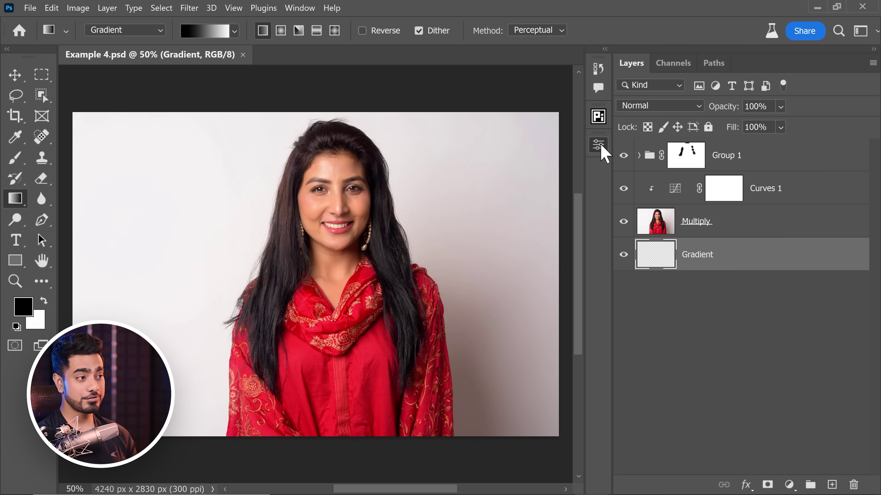
In Example 4.psd, draw a diagonal black-to-white linear gradient on the Gradient layer from the upper-left corner past the lower-right edge
{"action": "left_click", "coordinate": [599, 148]}
{"action": "left_click", "coordinate": [599, 146]}
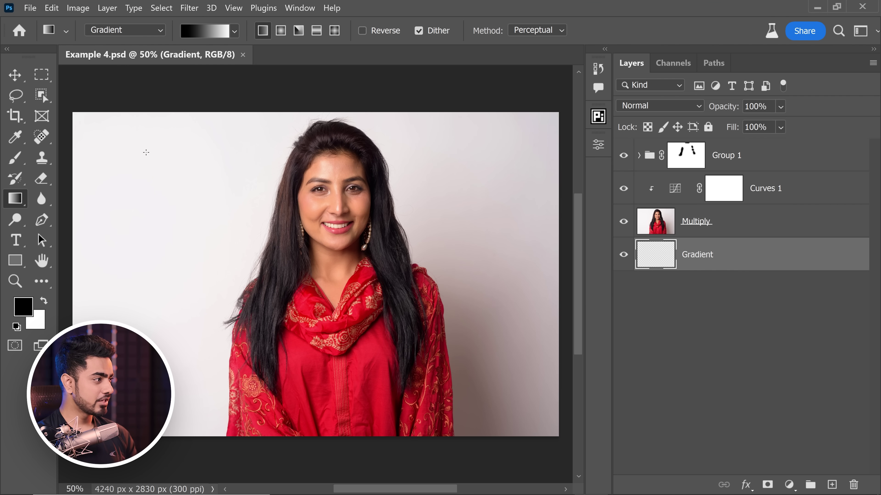
{"action": "left_click_drag", "start_coordinate": [91, 138], "coordinate": [531, 353]}
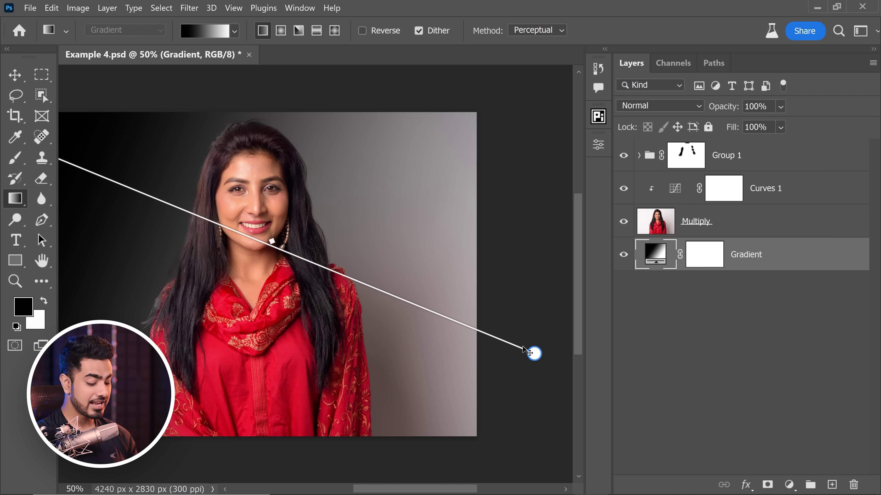
{"action": "key", "text": "ctrl+0"}
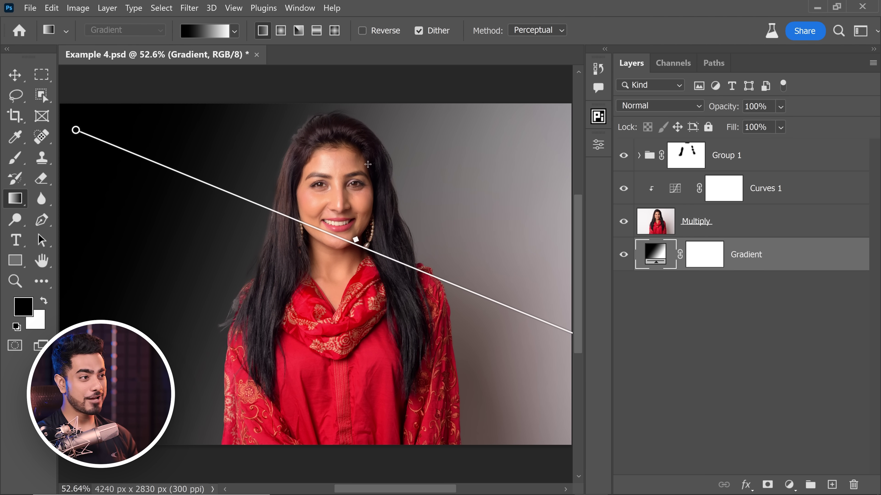
Change the type of the background gradient from Solid to Noise
{"action": "left_click", "coordinate": [599, 146]}
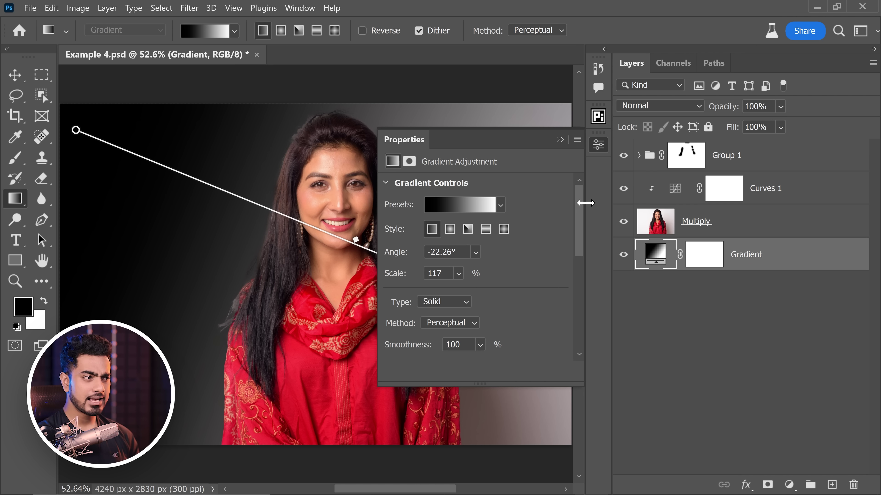
{"action": "scroll", "coordinate": [580, 222], "scroll_direction": "down", "scroll_amount": 1}
{"action": "left_click_drag", "start_coordinate": [582, 247], "coordinate": [579, 262]}
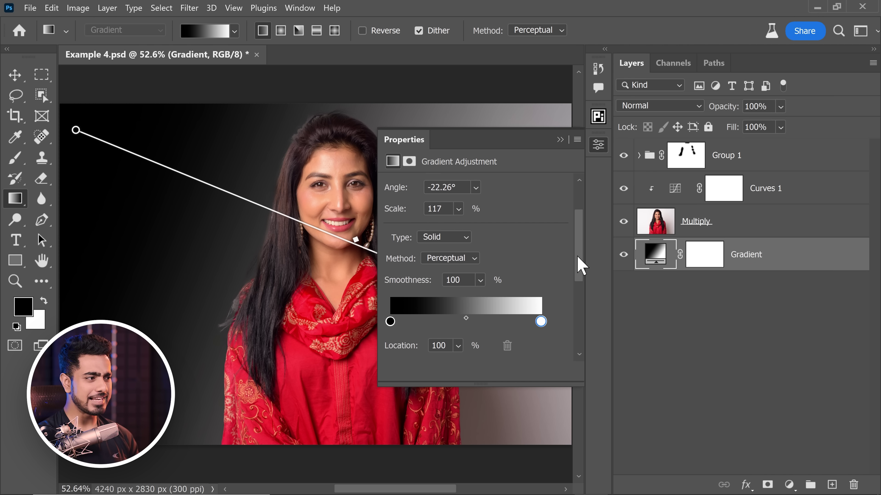
{"action": "left_click", "coordinate": [450, 237]}
{"action": "left_click", "coordinate": [438, 259]}
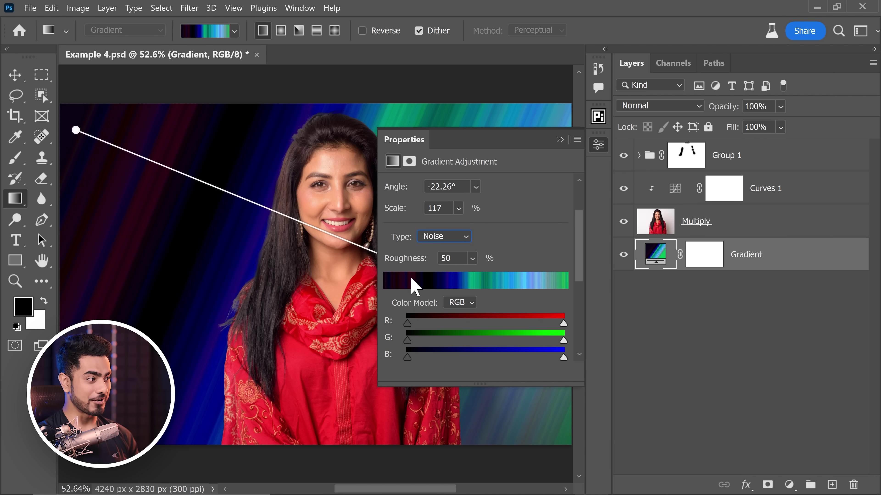
Set the noise gradient's roughness to 8% for smooth colour transitions behind the woman
{"action": "left_click_drag", "start_coordinate": [409, 146], "coordinate": [546, 228]}
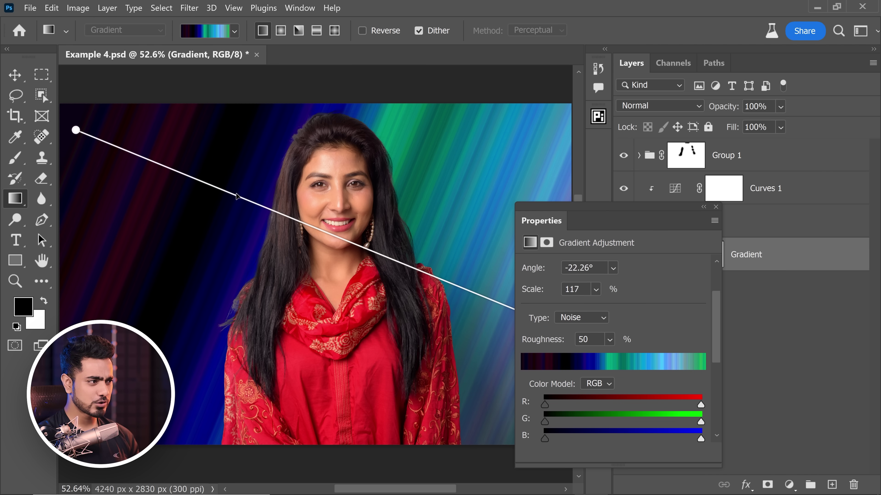
{"action": "scroll", "coordinate": [710, 343], "scroll_direction": "down", "scroll_amount": 2}
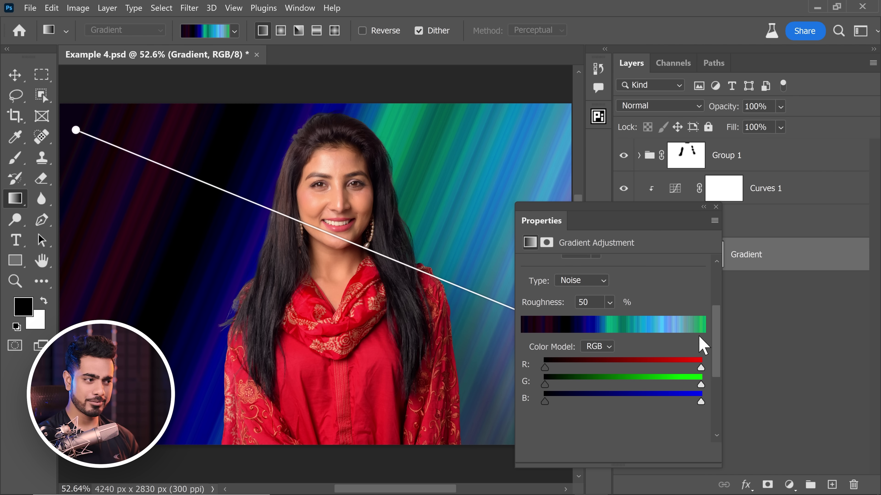
{"action": "left_click_drag", "start_coordinate": [540, 302], "coordinate": [519, 304]}
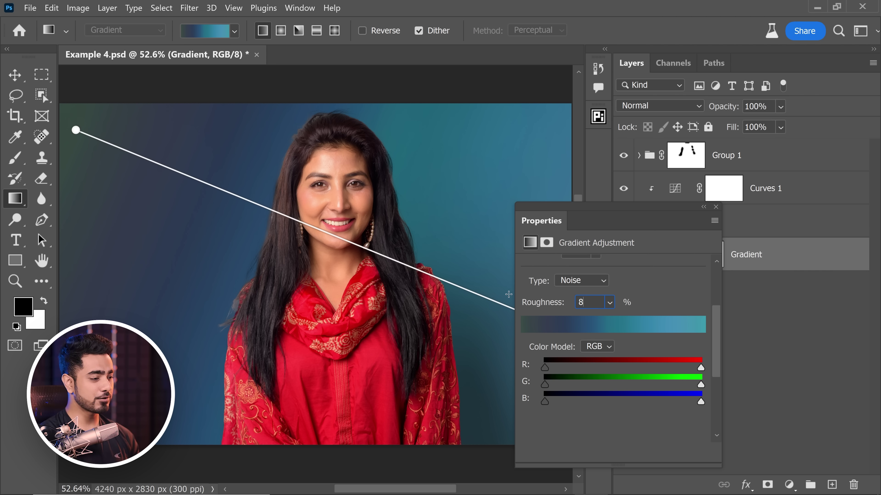
Randomize the noise gradient's colours repeatedly to try different backgrounds behind the woman
{"action": "left_click_drag", "start_coordinate": [717, 357], "coordinate": [714, 393]}
{"action": "left_click", "coordinate": [543, 402]}
{"action": "left_click", "coordinate": [544, 403]}
{"action": "left_click", "coordinate": [545, 403]}
{"action": "left_click", "coordinate": [546, 403]}
{"action": "left_click", "coordinate": [547, 404]}
{"action": "left_click", "coordinate": [547, 404]}
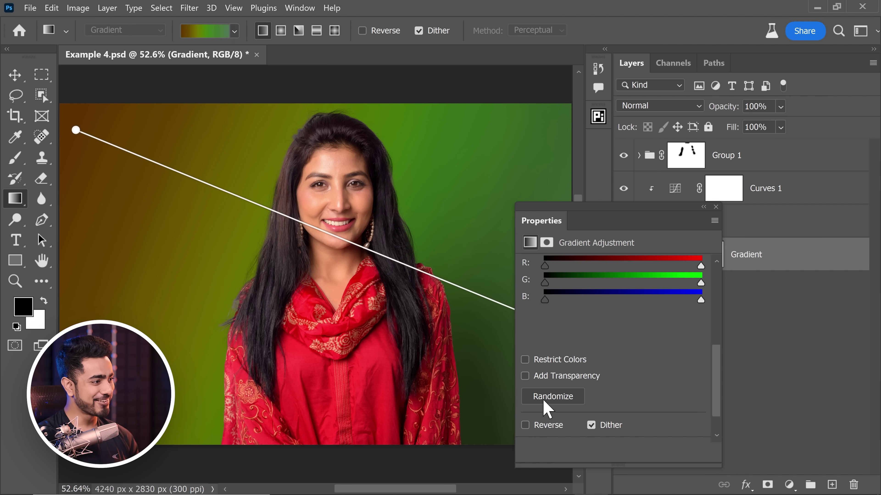
{"action": "left_click", "coordinate": [553, 405]}
{"action": "left_click", "coordinate": [553, 400]}
{"action": "left_click", "coordinate": [552, 400]}
{"action": "left_click", "coordinate": [552, 401]}
{"action": "left_click", "coordinate": [552, 401]}
{"action": "left_click", "coordinate": [552, 401]}
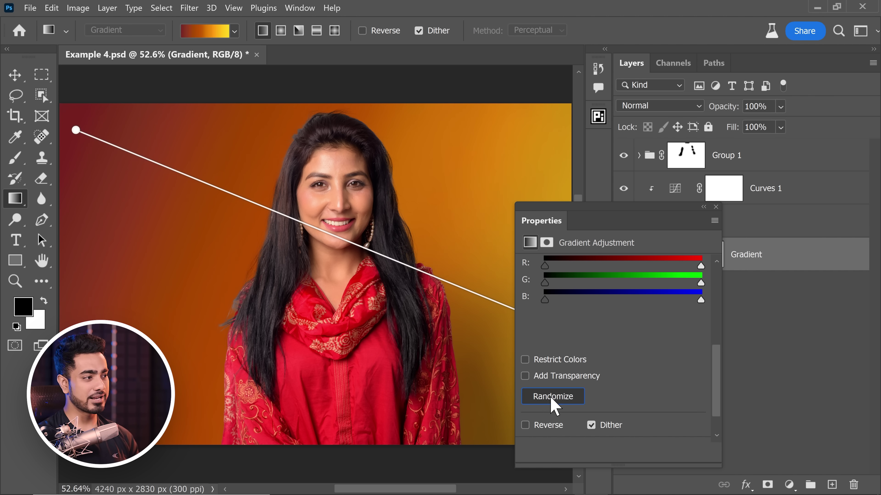
{"action": "left_click", "coordinate": [550, 401]}
{"action": "left_click", "coordinate": [550, 402]}
{"action": "left_click", "coordinate": [549, 402]}
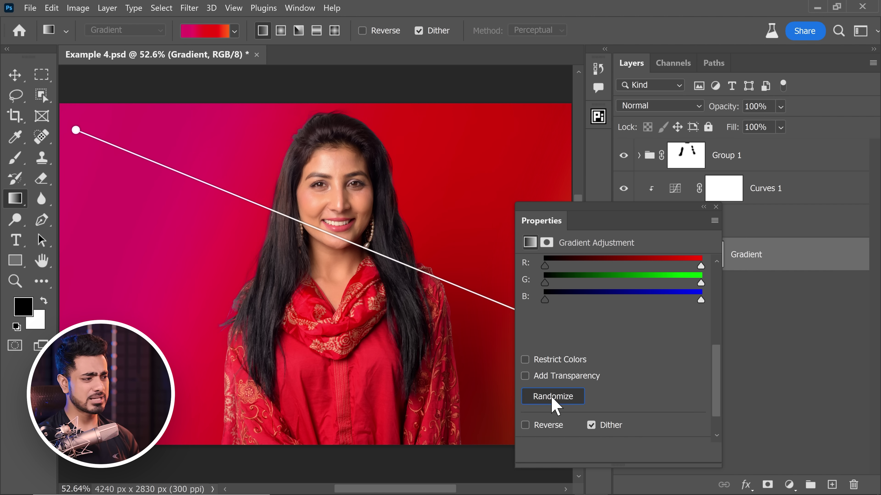
{"action": "left_click", "coordinate": [551, 400]}
{"action": "left_click", "coordinate": [550, 401]}
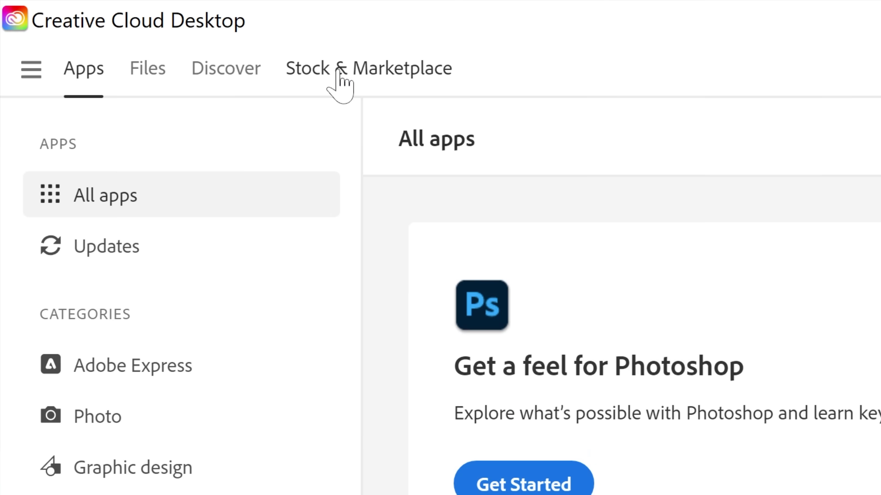
Switch to Creative Cloud Desktop and search the Stock & Marketplace plugins for piximperfect
{"action": "left_click", "coordinate": [335, 73]}
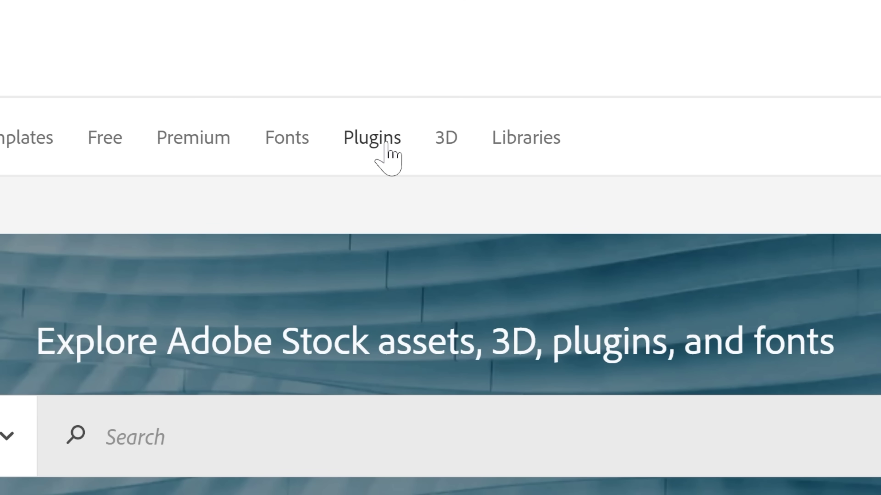
{"action": "left_click", "coordinate": [381, 147]}
{"action": "type", "text": "piximperfe"}
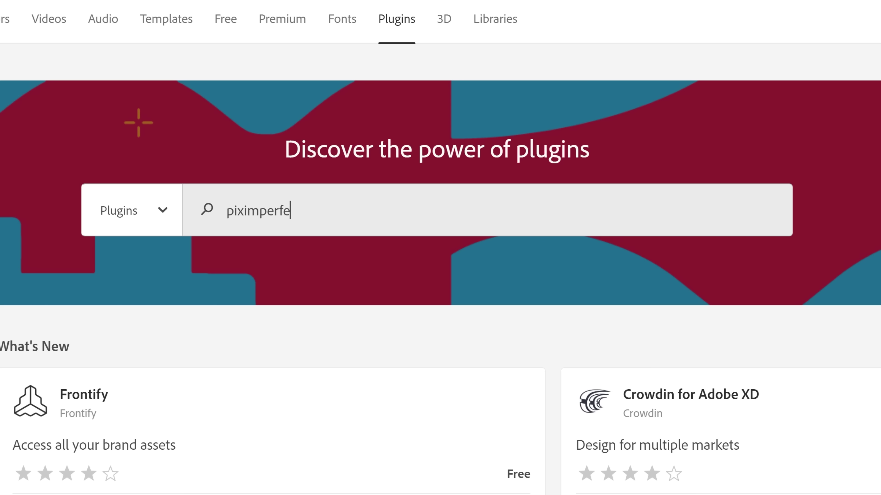
{"action": "type", "text": "ct"}
{"action": "key", "text": "Return"}
{"action": "left_click", "coordinate": [535, 323]}
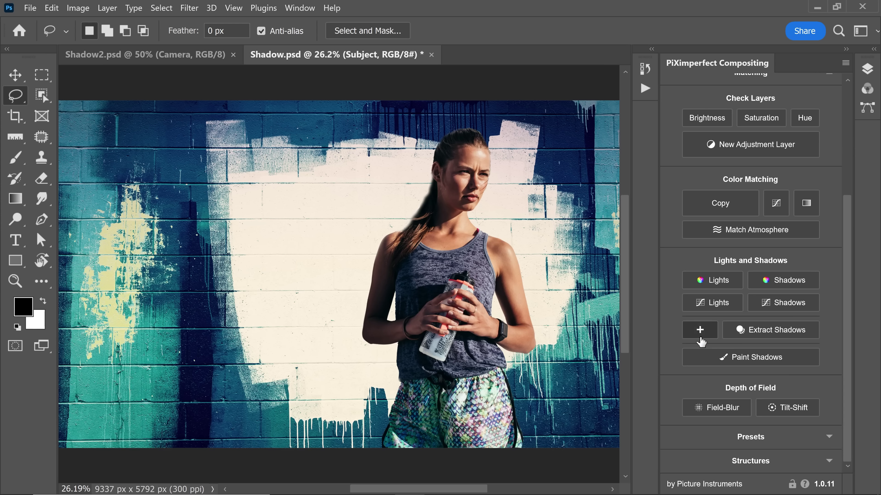
In Photoshop, run the compositing plugin's Extract Shadows on the woman composite in Shadow.psd
{"action": "left_click", "coordinate": [700, 338]}
{"action": "mouse_move", "coordinate": [463, 149]}
{"action": "left_mouse_down"}
{"action": "mouse_move", "coordinate": [190, 298]}
{"action": "mouse_move", "coordinate": [463, 149]}
{"action": "left_mouse_up"}
{"action": "left_click", "coordinate": [772, 332]}
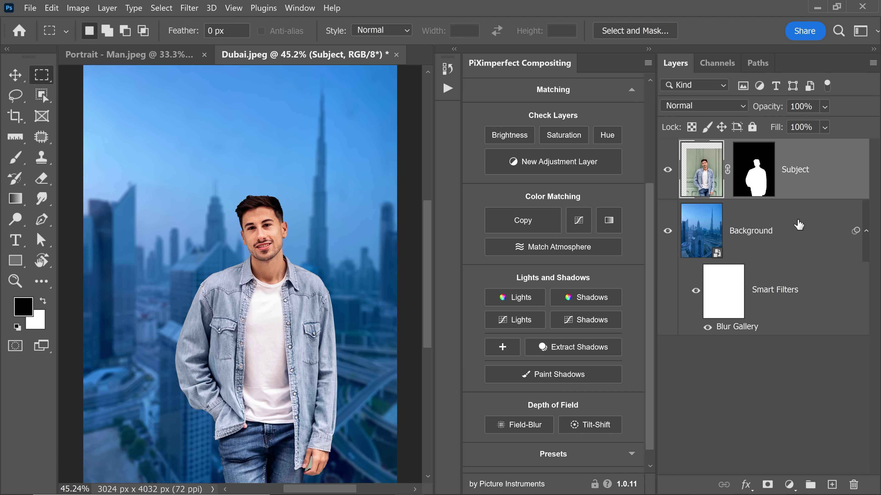
Copy the Background layer's colours in Dubai.jpeg with the plugin's Color Matching and apply them to the Subject layer as a Curves match
{"action": "left_click", "coordinate": [542, 224]}
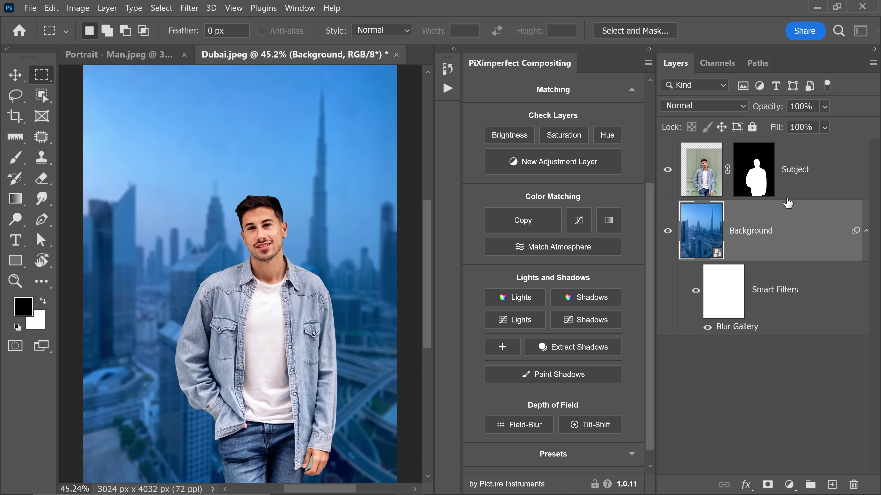
{"action": "left_click", "coordinate": [786, 198]}
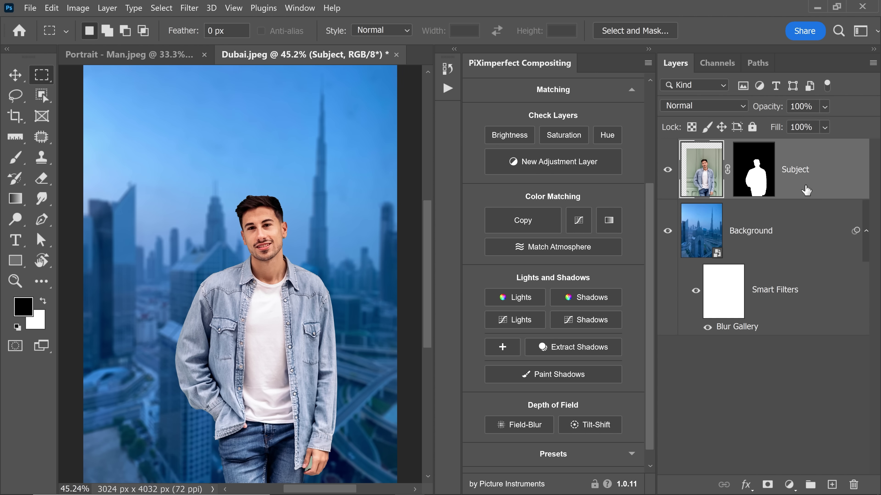
{"action": "left_click", "coordinate": [580, 231]}
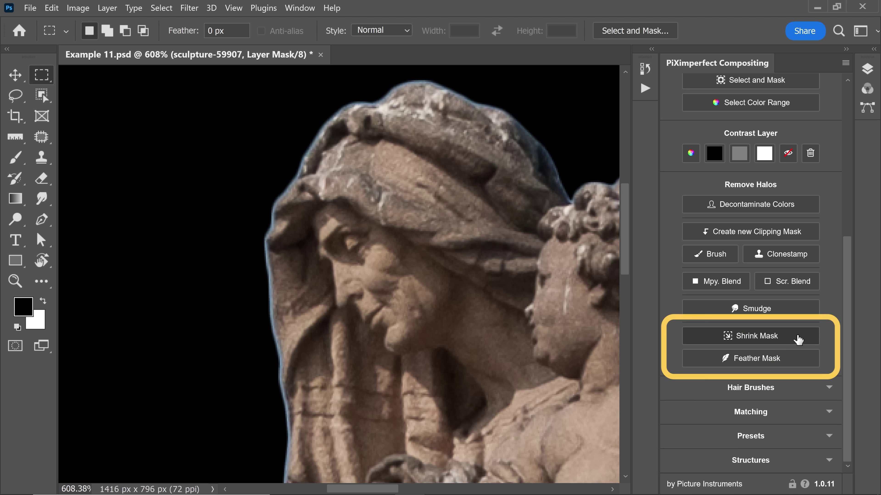
Shrink the sculpture's layer mask twice in Example 11.psd to reduce the halo around its edges
{"action": "left_click", "coordinate": [796, 338]}
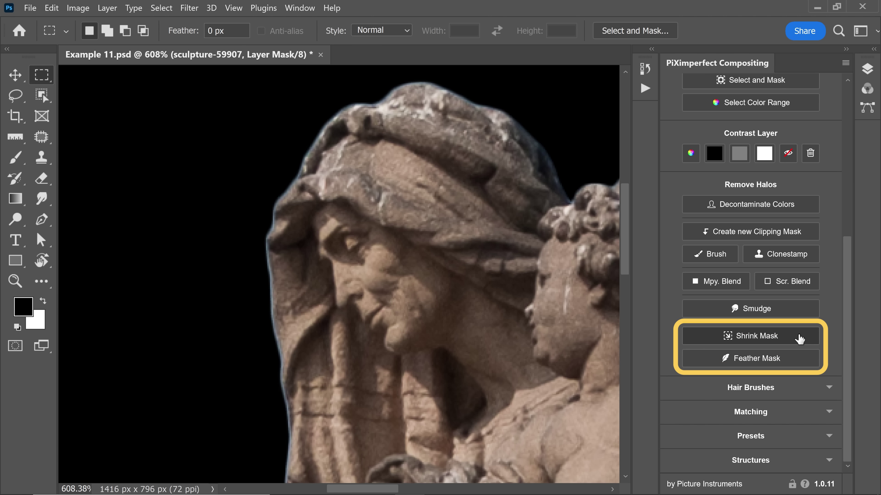
{"action": "left_click", "coordinate": [799, 338]}
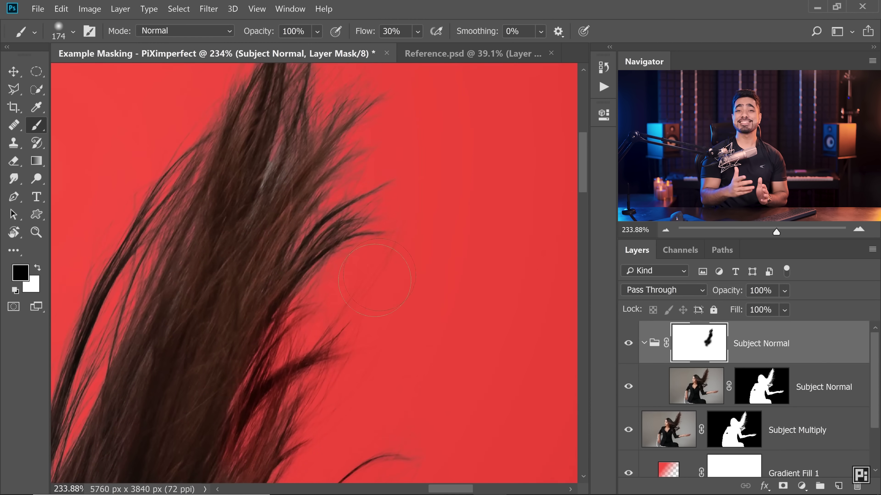
Paint black at 30% flow on the Subject Normal group's mask over the hair strands against the red background
{"action": "left_click_drag", "start_coordinate": [308, 226], "coordinate": [295, 250]}
{"action": "left_click_drag", "start_coordinate": [294, 198], "coordinate": [334, 237]}
{"action": "mouse_move", "coordinate": [343, 250]}
{"action": "left_mouse_down"}
{"action": "mouse_move", "coordinate": [325, 228]}
{"action": "mouse_move", "coordinate": [418, 193]}
{"action": "left_mouse_up"}
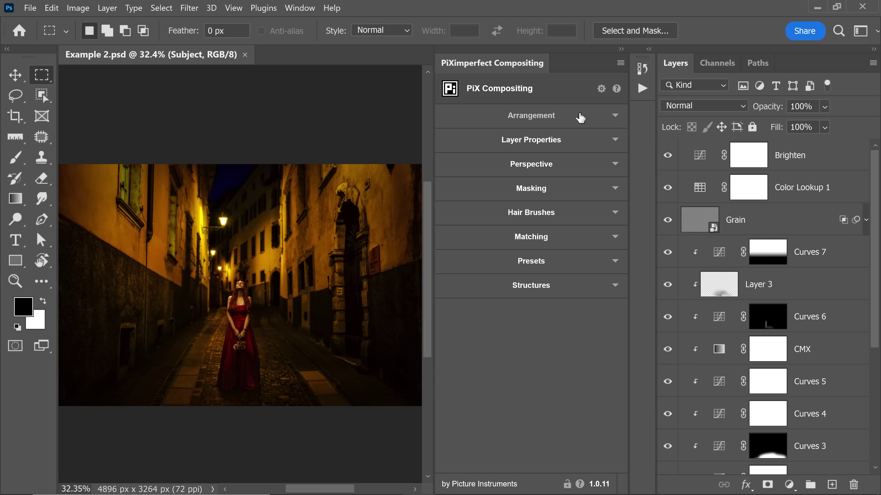
Look through the compositing plugin's Arrangement, Presets and Structures sections with Example 2.psd open
{"action": "left_click", "coordinate": [581, 116]}
{"action": "left_click", "coordinate": [580, 117]}
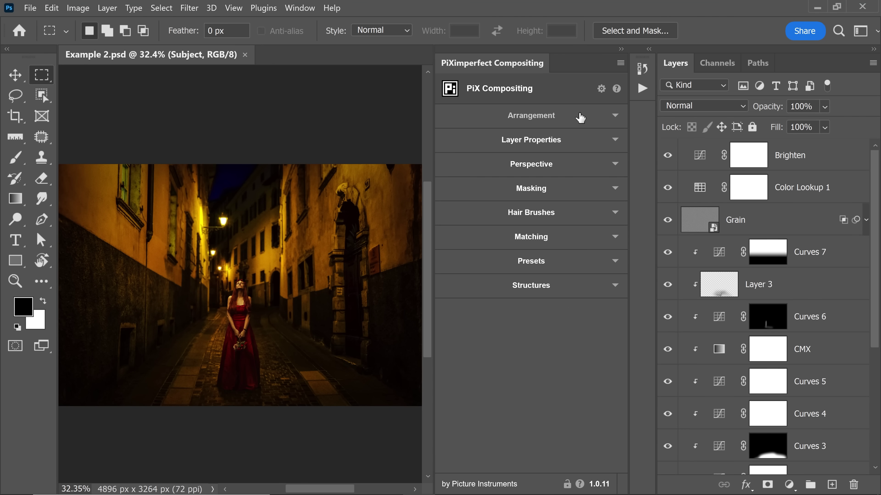
{"action": "left_click", "coordinate": [576, 259]}
{"action": "scroll", "coordinate": [577, 261], "scroll_direction": "down", "scroll_amount": 4}
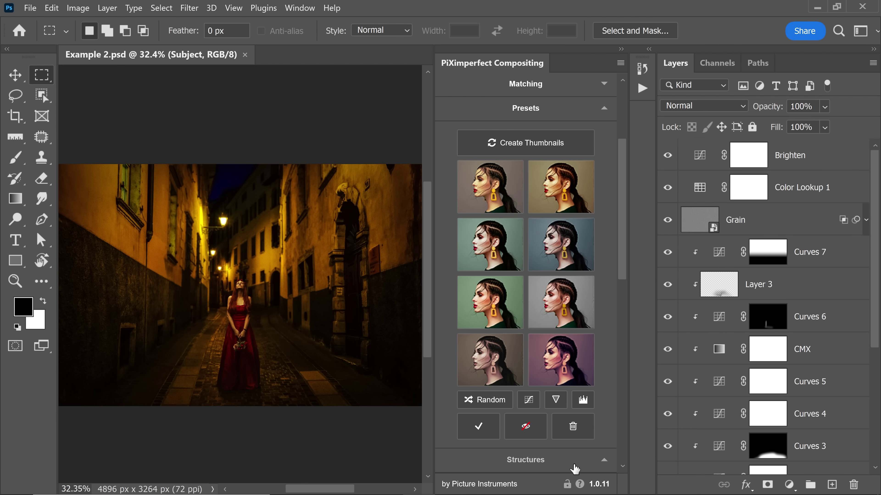
{"action": "scroll", "coordinate": [575, 469], "scroll_direction": "down", "scroll_amount": 10}
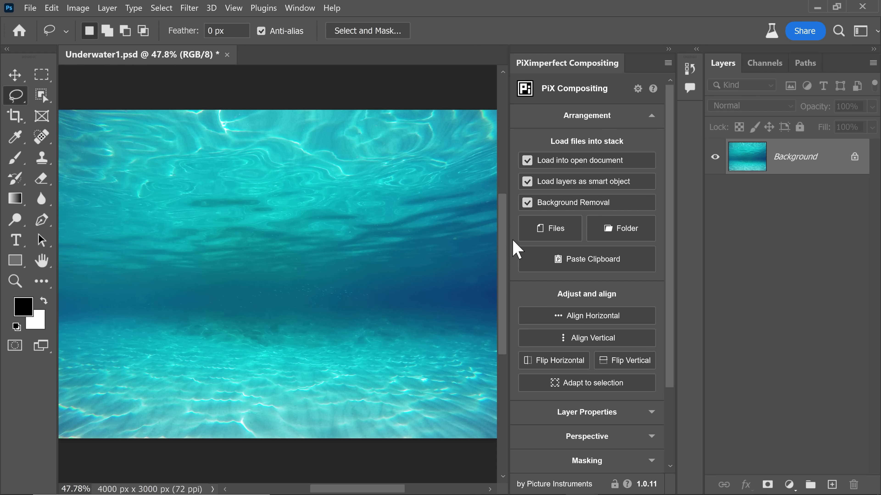
Load Fish (1).jpg to Fish (4).jpg into Underwater1.psd as smart objects with Background Removal and align them horizontally
{"action": "left_click", "coordinate": [527, 230]}
{"action": "left_click_drag", "start_coordinate": [289, 161], "coordinate": [522, 148]}
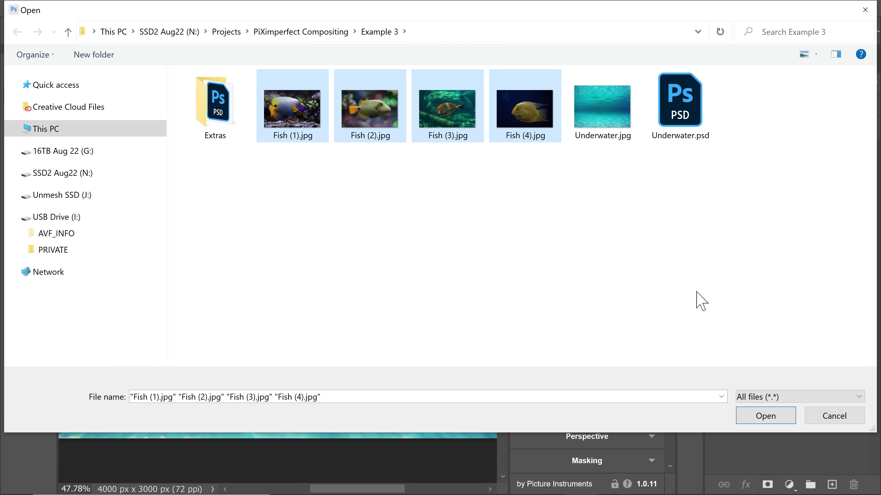
{"action": "left_click", "coordinate": [782, 414]}
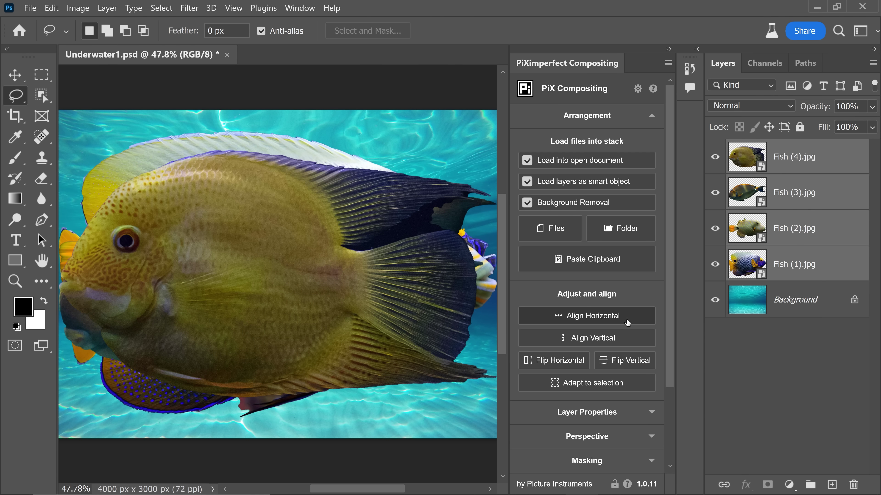
{"action": "left_click", "coordinate": [631, 319]}
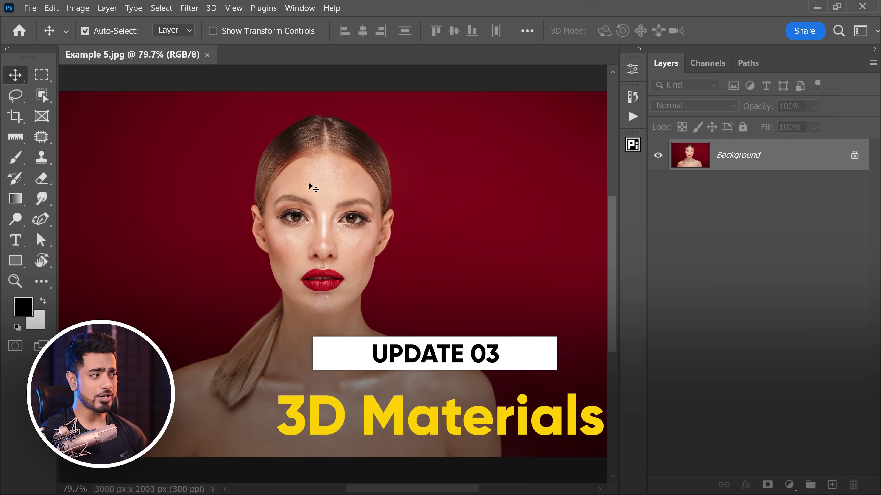
Open the Materials panel with Example 5.jpg, look over the Adobe Substance materials and collapse it
{"action": "left_click", "coordinate": [305, 8]}
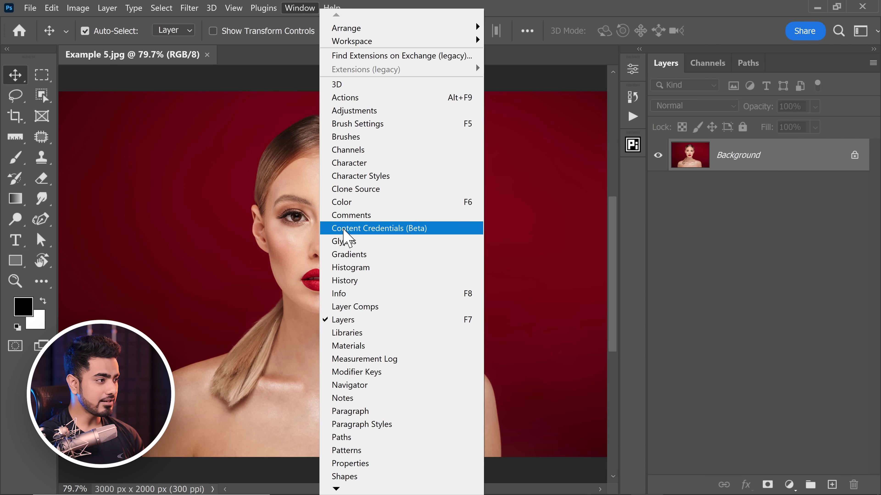
{"action": "left_click", "coordinate": [369, 346]}
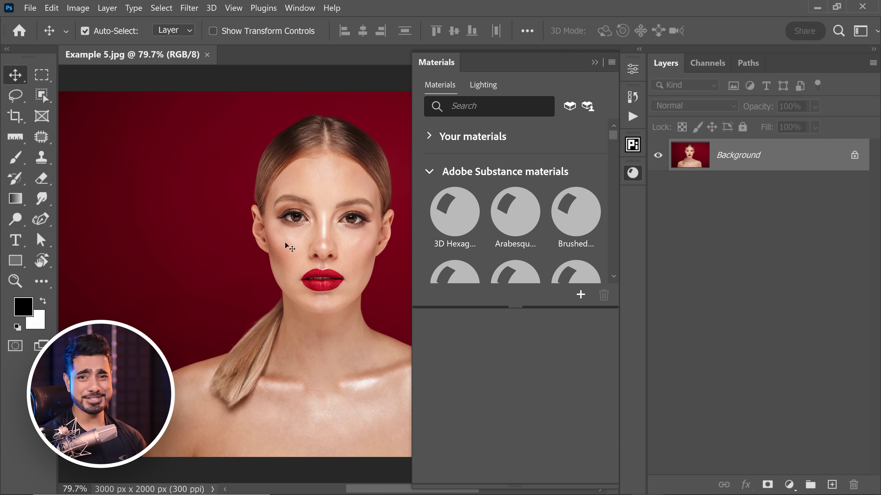
{"action": "left_click", "coordinate": [594, 62]}
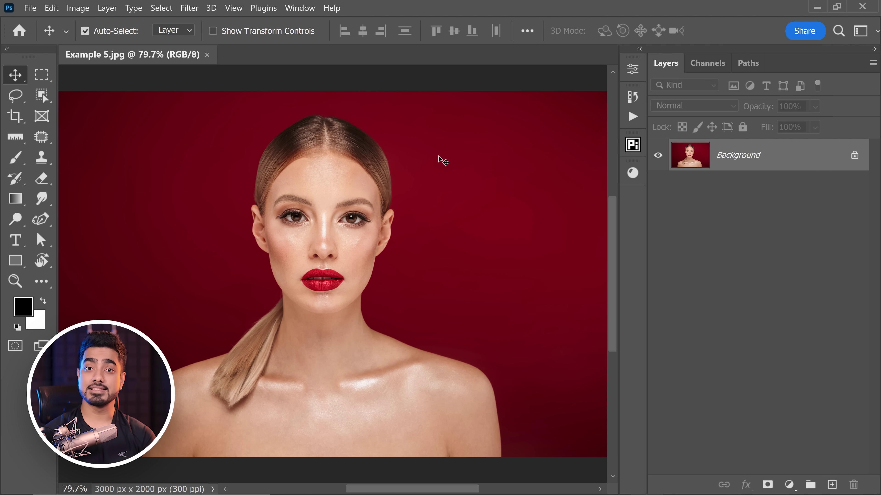
Remove the woman from the red background in Example 5.jpg with the compositing plugin's Remove Subject tool
{"action": "left_click", "coordinate": [632, 144]}
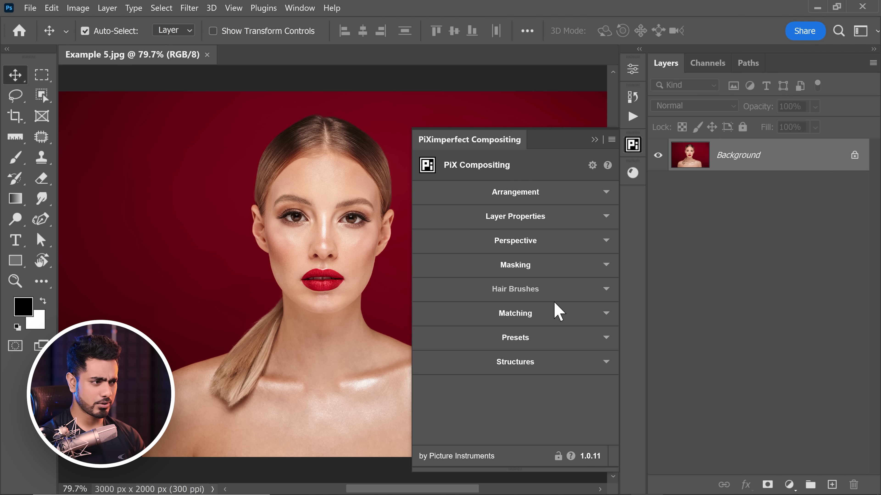
{"action": "left_click", "coordinate": [540, 271]}
{"action": "scroll", "coordinate": [613, 267], "scroll_direction": "down", "scroll_amount": 1}
{"action": "left_click", "coordinate": [510, 314]}
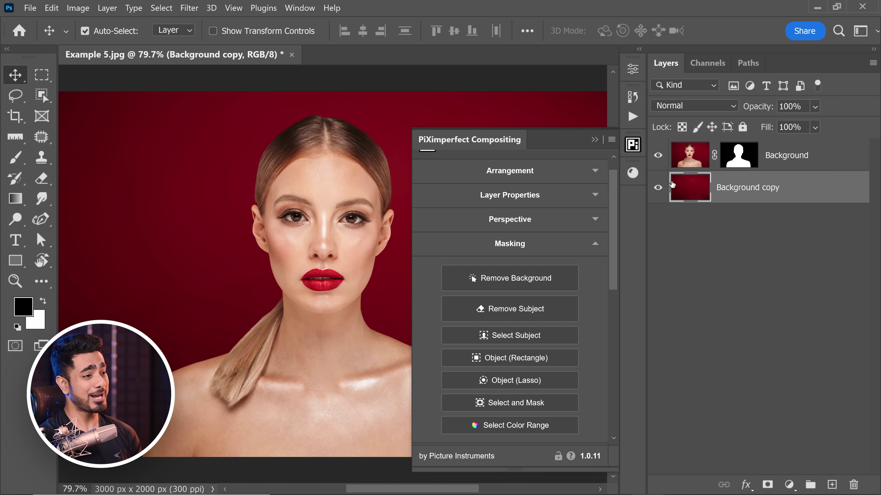
View the Background copy and the masked Background layer separately, restore both layers' visibility and collapse the compositing plugin
{"action": "left_click", "coordinate": [657, 189], "text": "alt"}
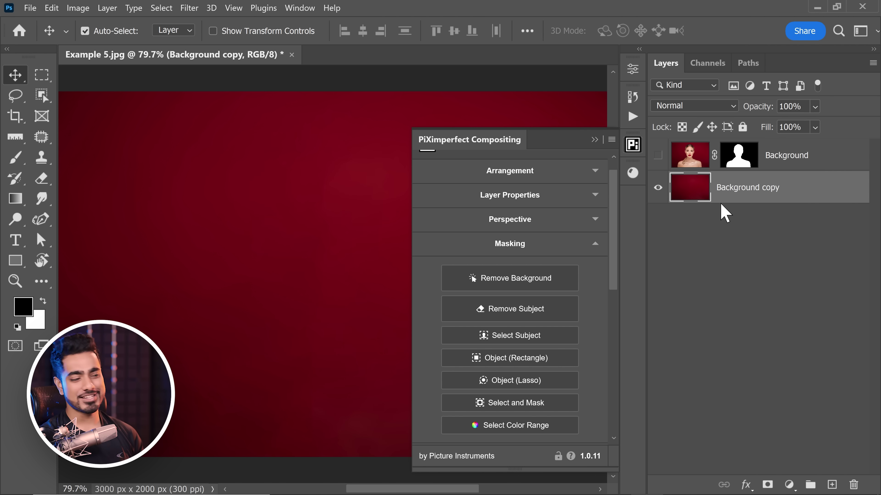
{"action": "left_click", "coordinate": [658, 155]}
{"action": "left_click", "coordinate": [657, 187]}
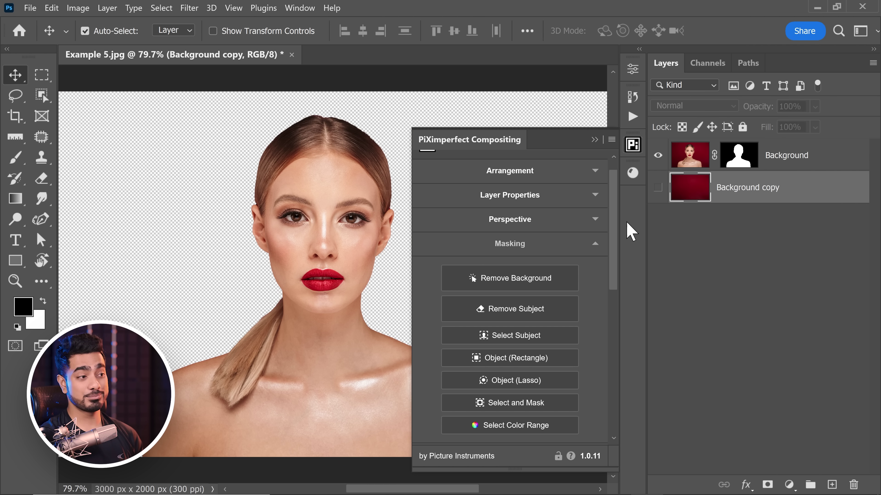
{"action": "left_click", "coordinate": [657, 188]}
{"action": "left_click", "coordinate": [595, 141]}
Open the Materials panel with Example 5.psd and dock it beside the canvas
{"action": "left_click", "coordinate": [632, 173]}
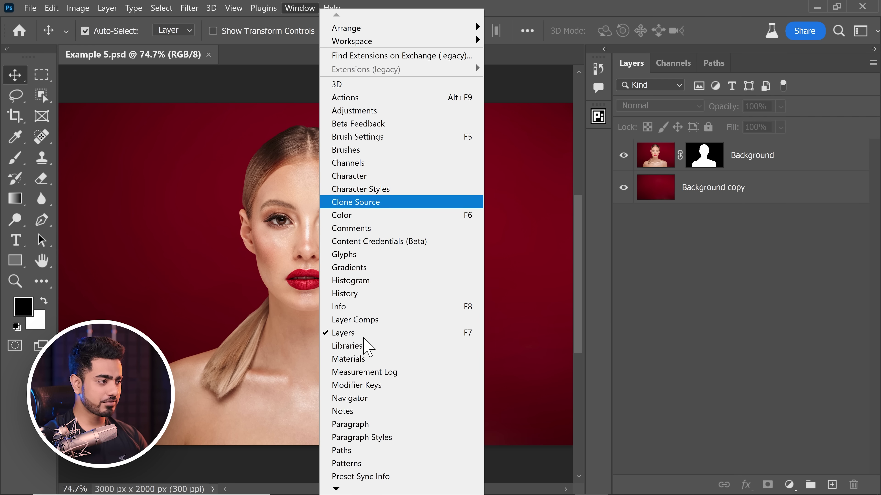
{"action": "left_click", "coordinate": [370, 359]}
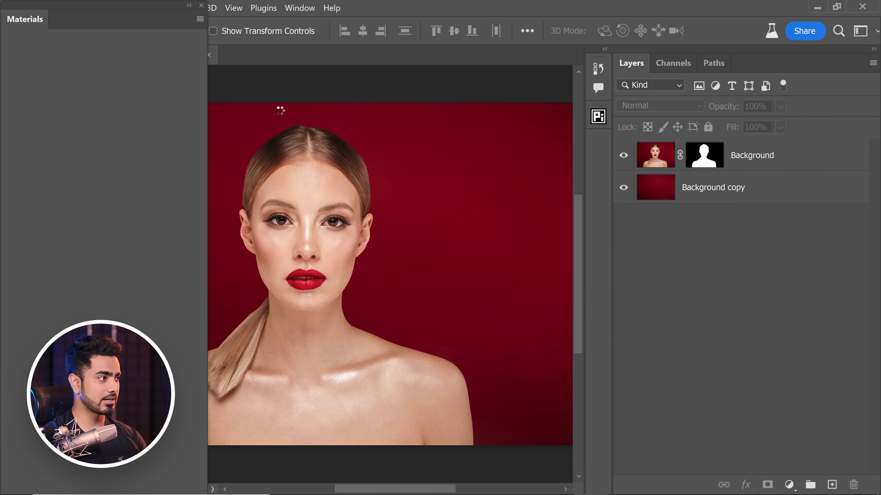
{"action": "left_click_drag", "start_coordinate": [28, 22], "coordinate": [483, 216]}
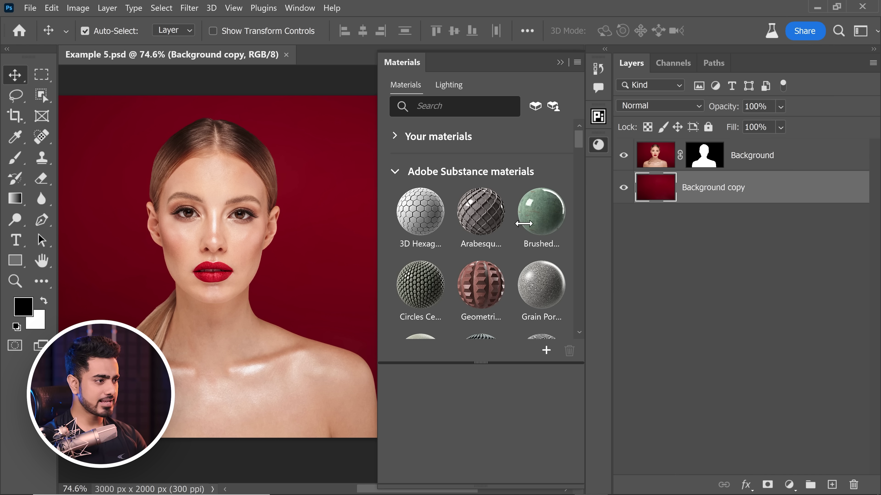
Apply the Marble Paint material from the Adobe Substance materials above the Background copy layer
{"action": "scroll", "coordinate": [581, 156], "scroll_direction": "down", "scroll_amount": 15}
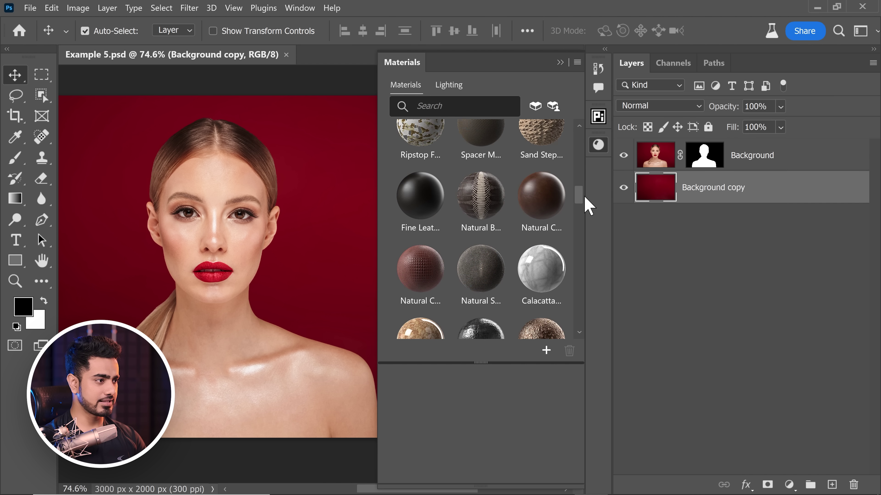
{"action": "scroll", "coordinate": [586, 213], "scroll_direction": "down", "scroll_amount": 2}
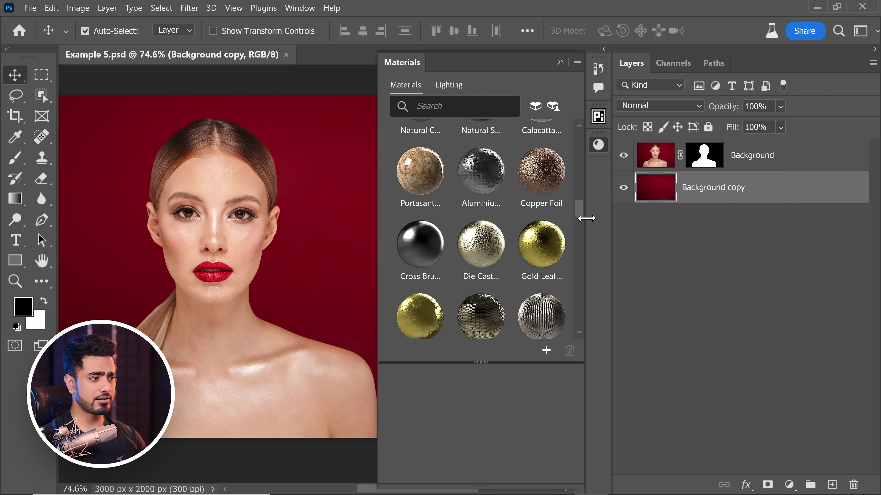
{"action": "left_click_drag", "start_coordinate": [575, 205], "coordinate": [576, 230]}
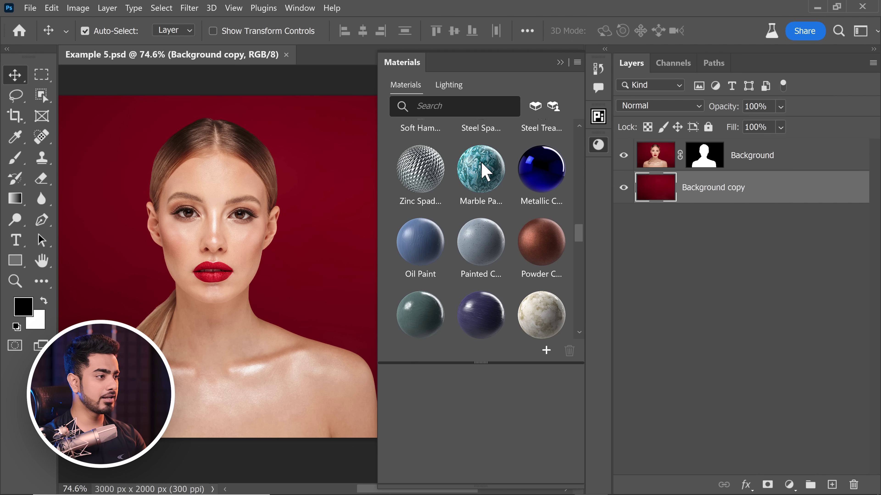
{"action": "left_click", "coordinate": [487, 174]}
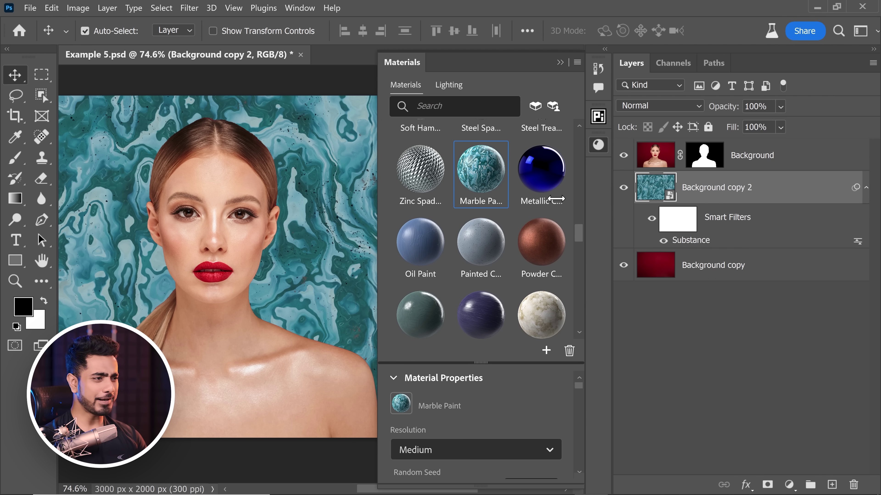
Set the Marble Paint layer's blend mode to Overlay
{"action": "left_click", "coordinate": [648, 106]}
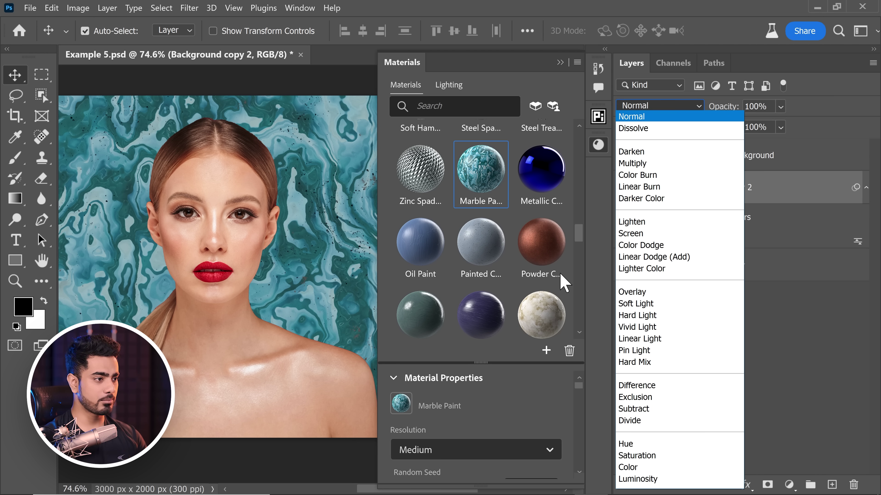
{"action": "left_click", "coordinate": [629, 295]}
{"action": "key", "text": "ctrl+0"}
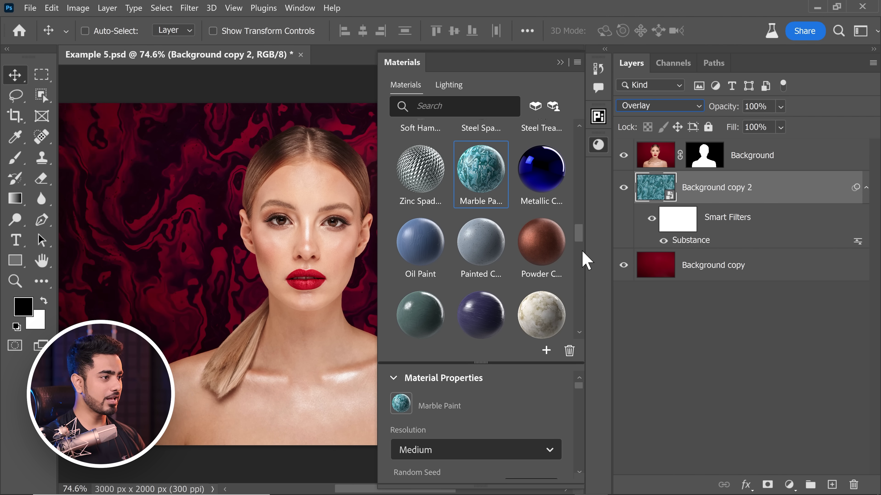
Undock the Materials panel to uncover the canvas and set the material's lighting exposure to 0.8
{"action": "left_click_drag", "start_coordinate": [401, 64], "coordinate": [578, 90]}
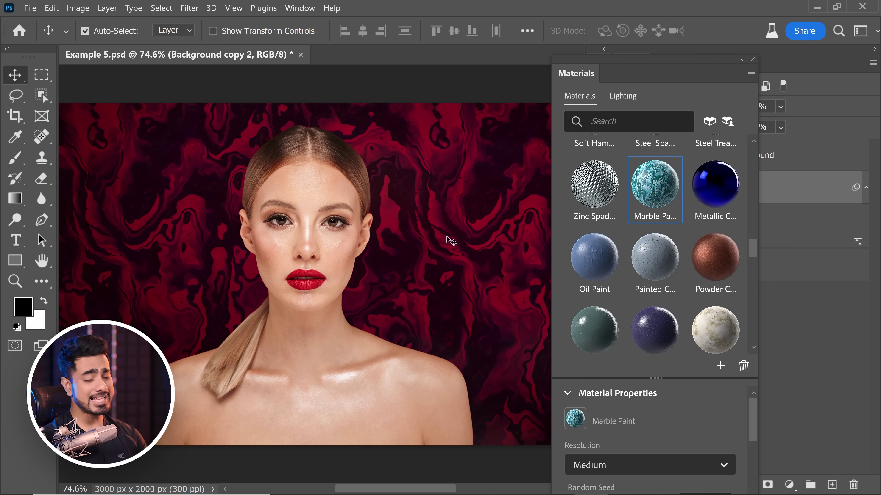
{"action": "left_click", "coordinate": [627, 97]}
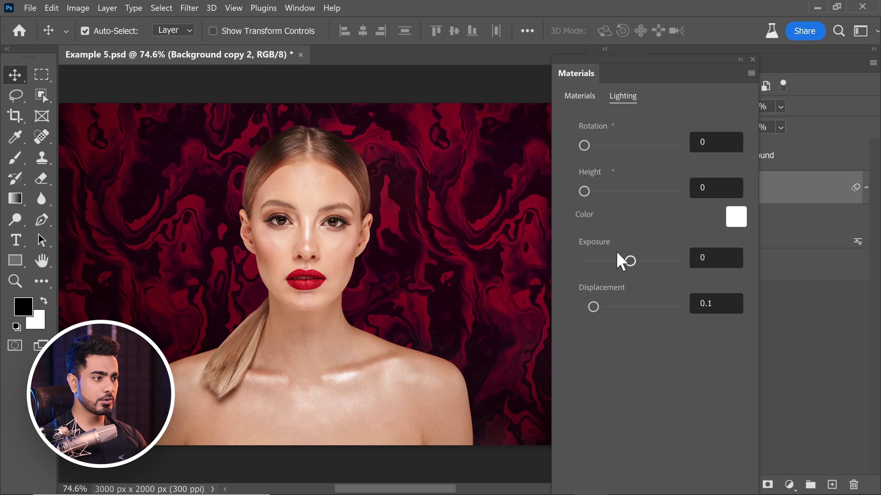
{"action": "left_click_drag", "start_coordinate": [629, 263], "coordinate": [634, 265]}
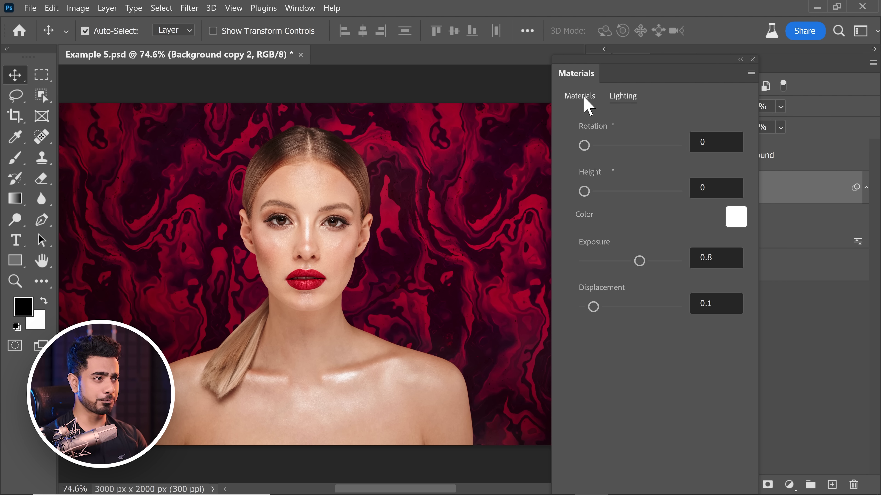
Replace the marble with the Arabesque Ceramic Tiles material and rotate its lighting
{"action": "left_click", "coordinate": [588, 104]}
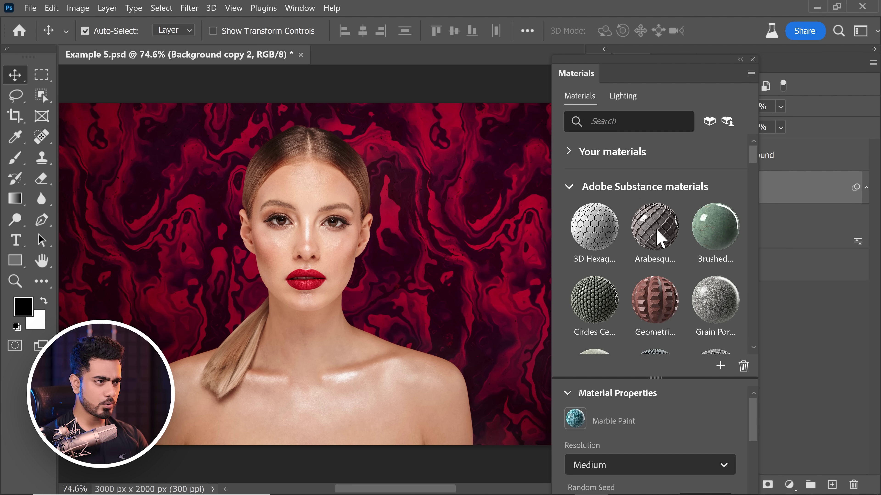
{"action": "left_click", "coordinate": [653, 240]}
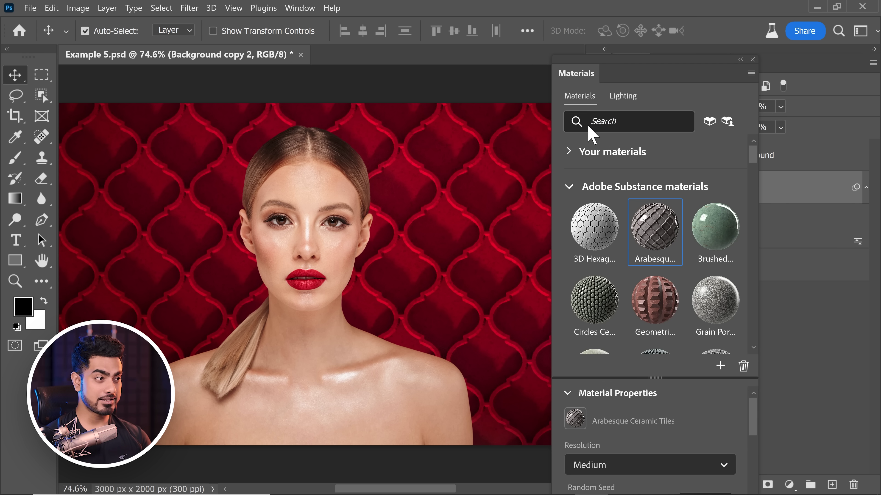
{"action": "left_click", "coordinate": [624, 98]}
{"action": "left_click_drag", "start_coordinate": [586, 145], "coordinate": [622, 155]}
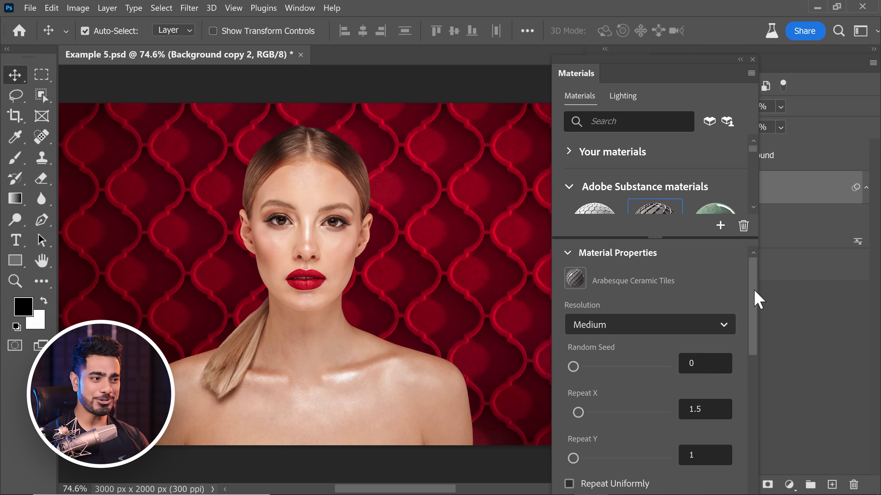
Enable Repeat Uniformly for the ceramic tiles and set the Repeat Uniform Scalar to 0.48
{"action": "left_click_drag", "start_coordinate": [753, 291], "coordinate": [731, 329]}
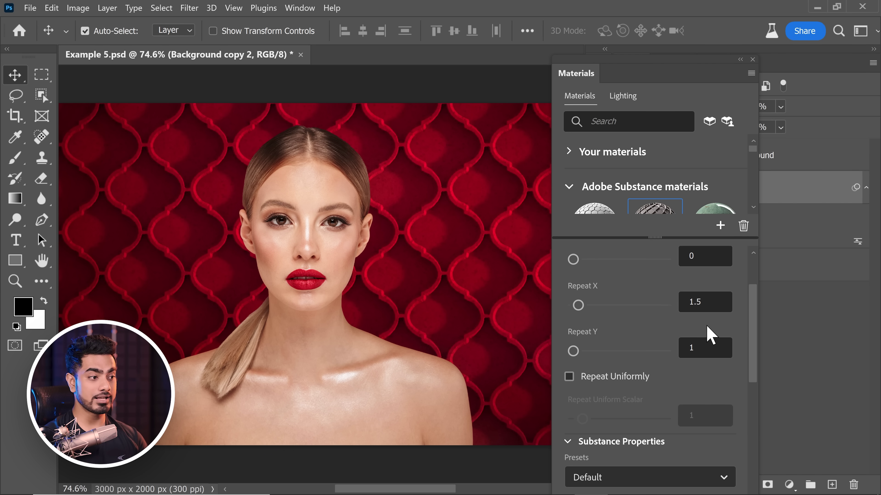
{"action": "left_click", "coordinate": [569, 378]}
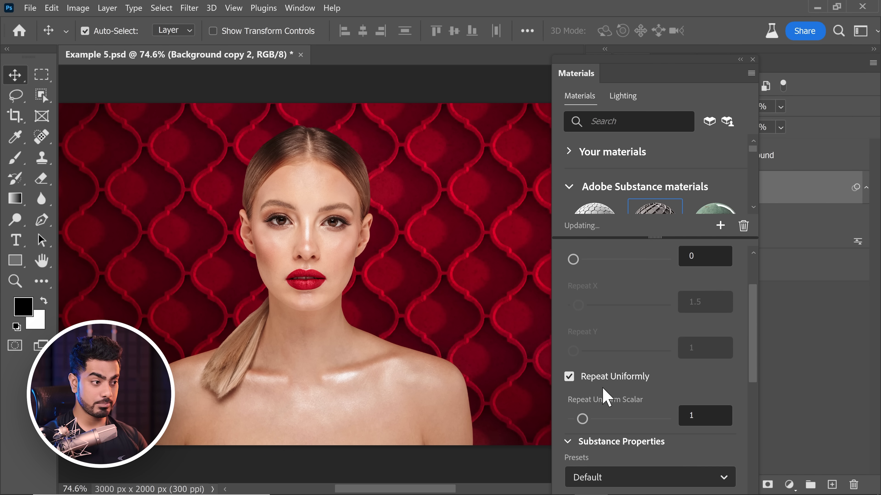
{"action": "mouse_move", "coordinate": [583, 419]}
{"action": "left_mouse_down"}
{"action": "mouse_move", "coordinate": [605, 427]}
{"action": "mouse_move", "coordinate": [577, 419]}
{"action": "left_mouse_up"}
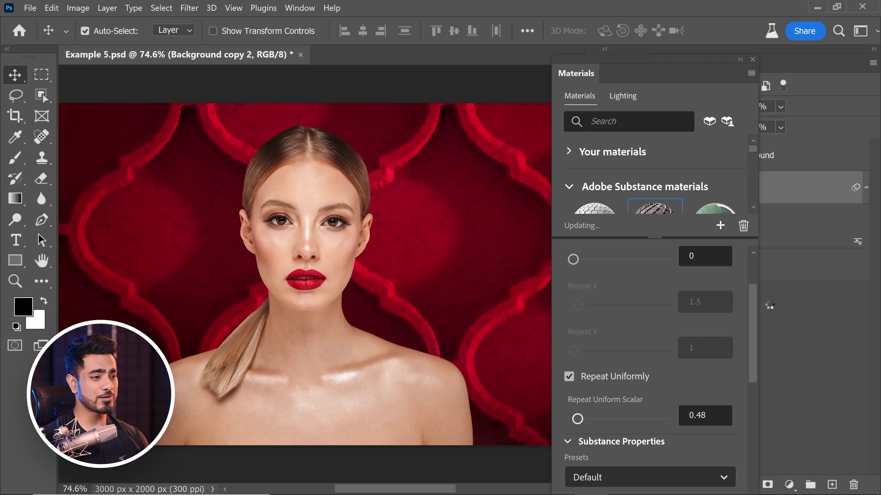
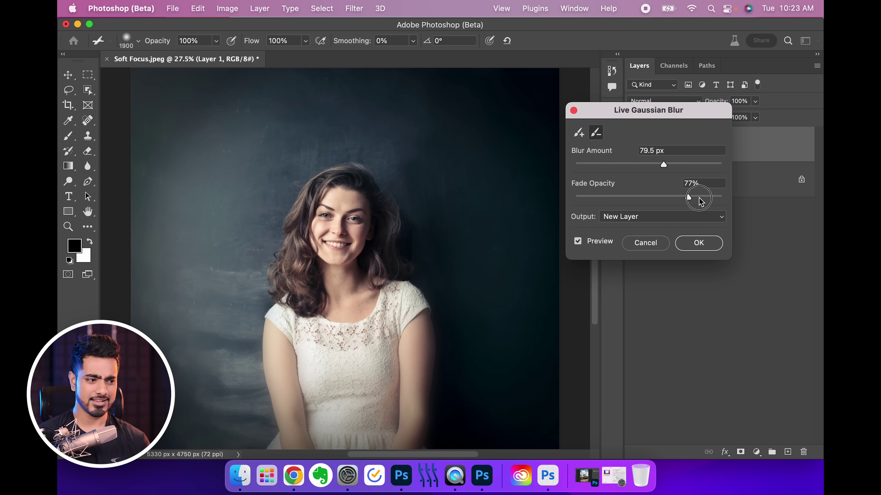
Try the Screen blend mode on Layer 1 in Soft Focus.jpeg while the Live Gaussian Blur is still being previewed
{"action": "left_click_drag", "start_coordinate": [624, 110], "coordinate": [577, 97]}
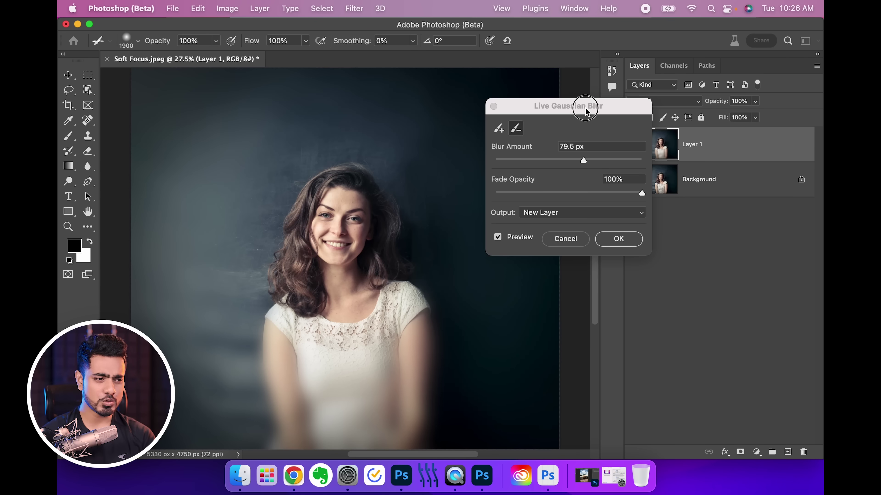
{"action": "left_click_drag", "start_coordinate": [586, 108], "coordinate": [424, 109]}
{"action": "left_click", "coordinate": [663, 102]}
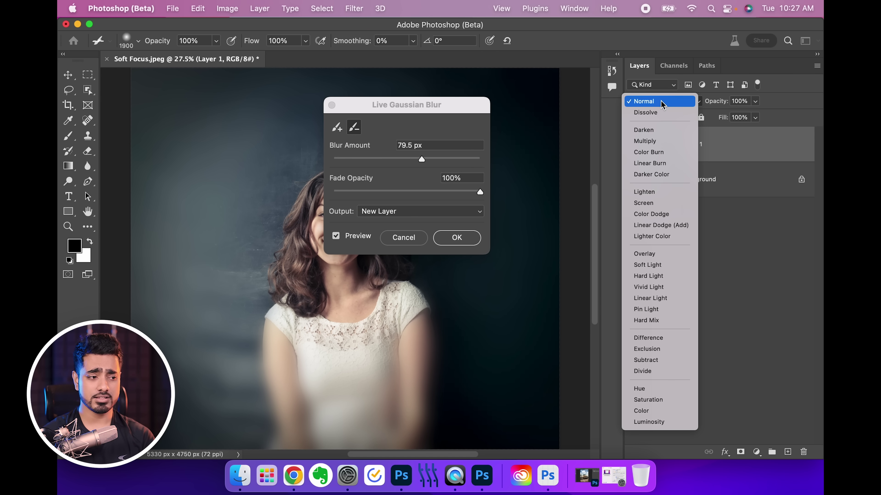
{"action": "key", "text": "Return"}
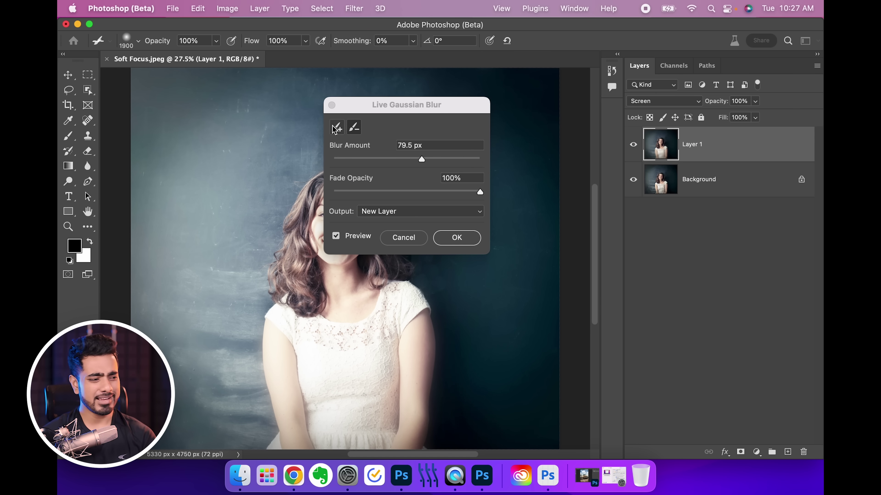
{"action": "left_click_drag", "start_coordinate": [369, 116], "coordinate": [526, 103]}
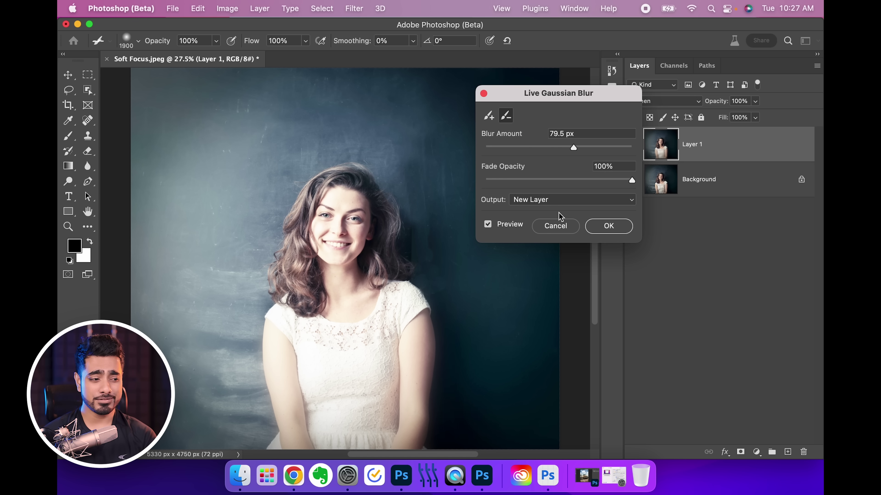
Cancel the Live Gaussian Blur and set Layer 1's blend mode back to Normal
{"action": "left_click", "coordinate": [561, 228]}
{"action": "left_click", "coordinate": [663, 102]}
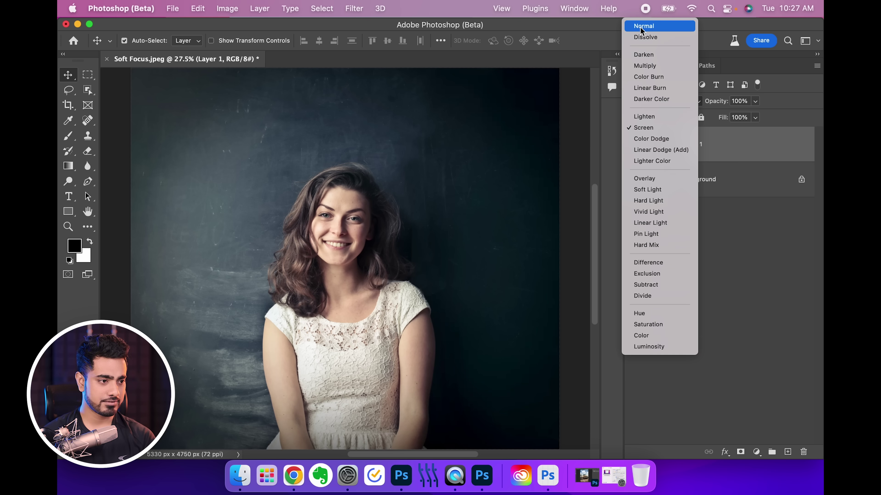
{"action": "left_click", "coordinate": [645, 25]}
Try a regular Gaussian Blur with a radius of 61.9 pixels on Layer 1 and cancel it
{"action": "left_click", "coordinate": [353, 9]}
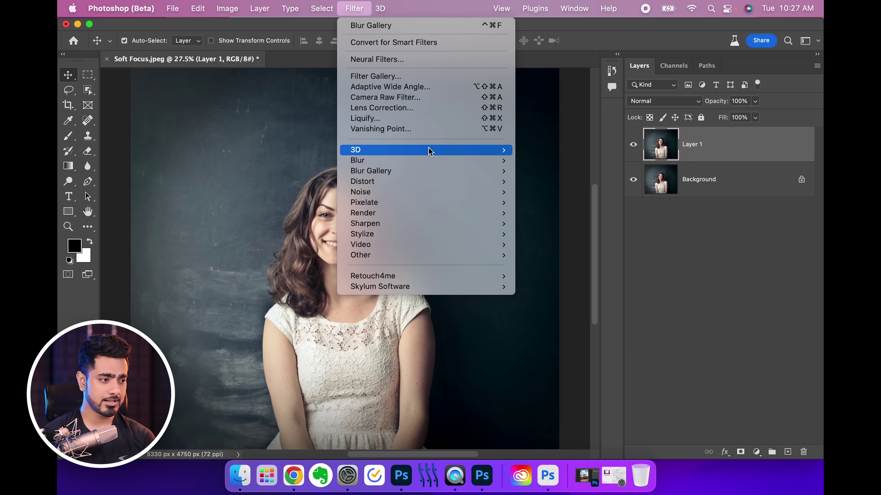
{"action": "mouse_move", "coordinate": [498, 161]}
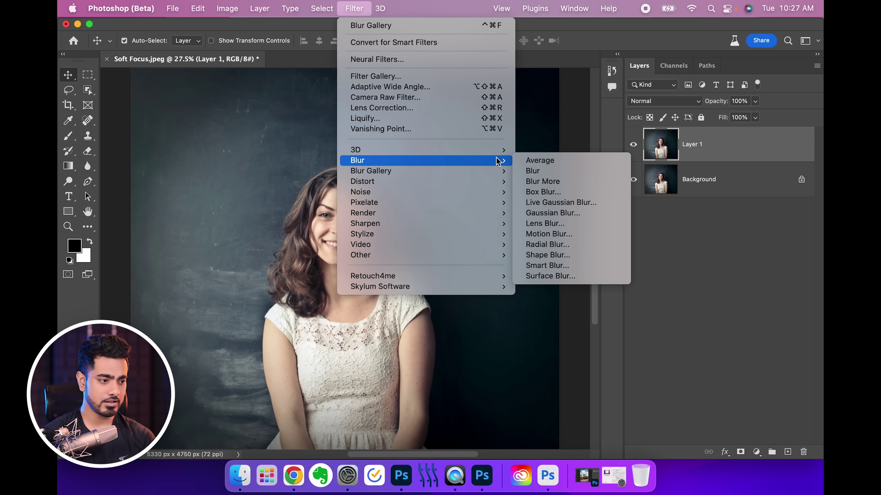
{"action": "left_click", "coordinate": [545, 213]}
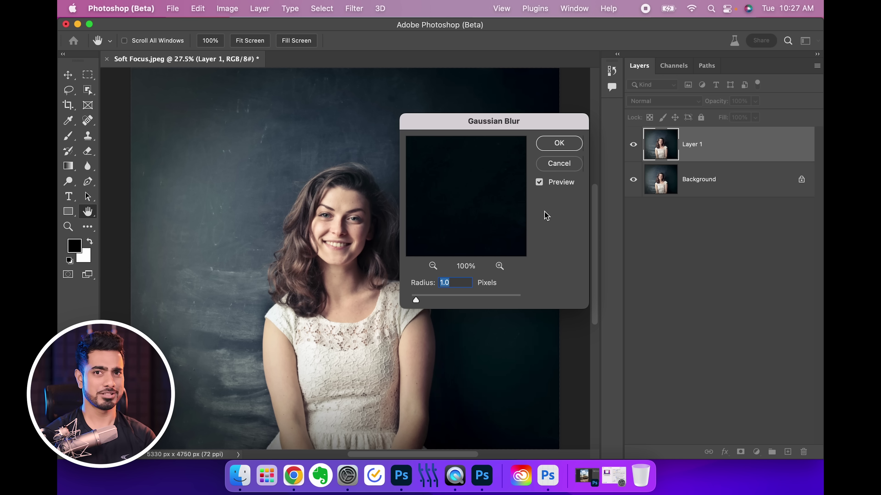
{"action": "left_click_drag", "start_coordinate": [432, 119], "coordinate": [464, 114]}
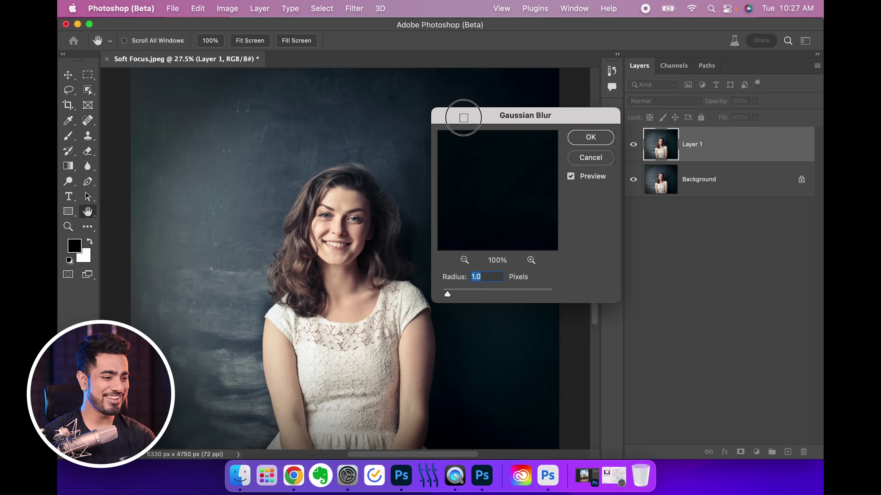
{"action": "left_click_drag", "start_coordinate": [492, 292], "coordinate": [504, 295]}
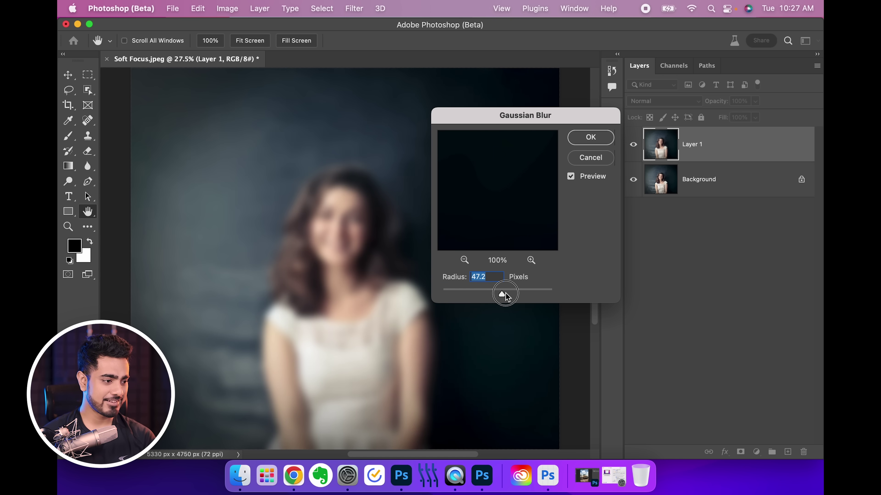
{"action": "left_click_drag", "start_coordinate": [538, 121], "coordinate": [454, 117]}
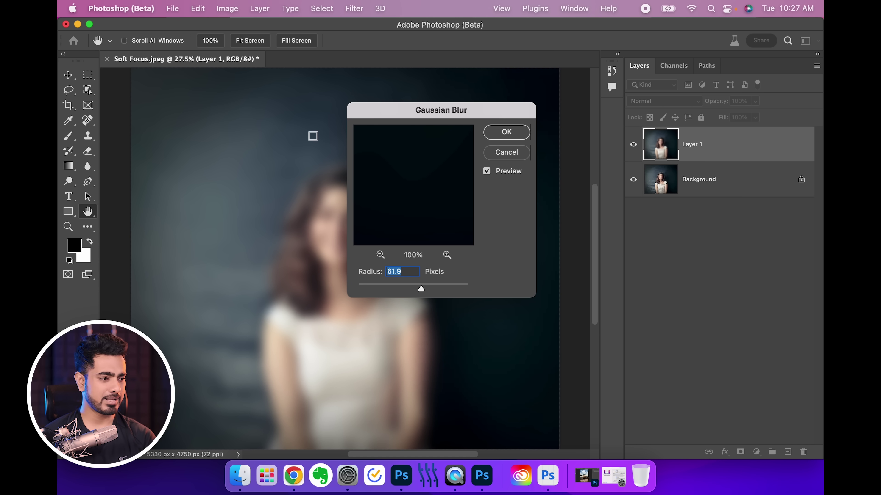
{"action": "left_click_drag", "start_coordinate": [444, 123], "coordinate": [548, 127]}
{"action": "left_click", "coordinate": [591, 151]}
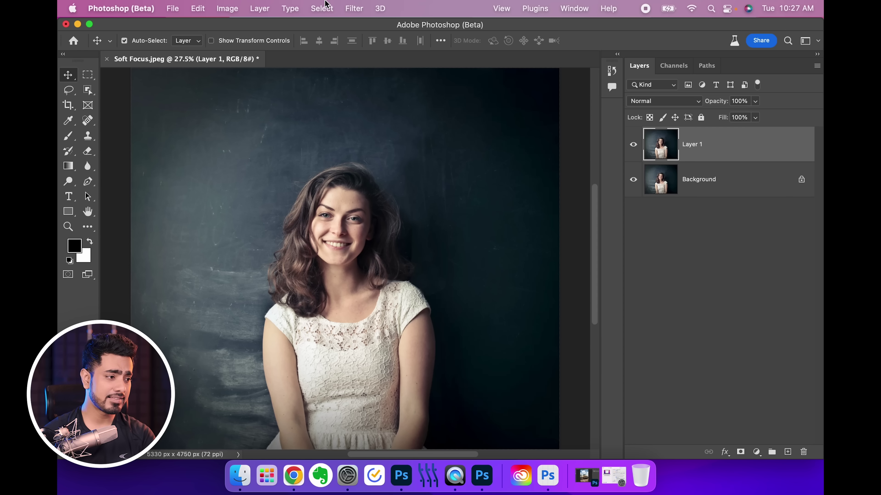
Convert Layer 1 of Soft Focus.jpeg for Smart Filters
{"action": "left_click", "coordinate": [362, 9]}
{"action": "left_click", "coordinate": [386, 46]}
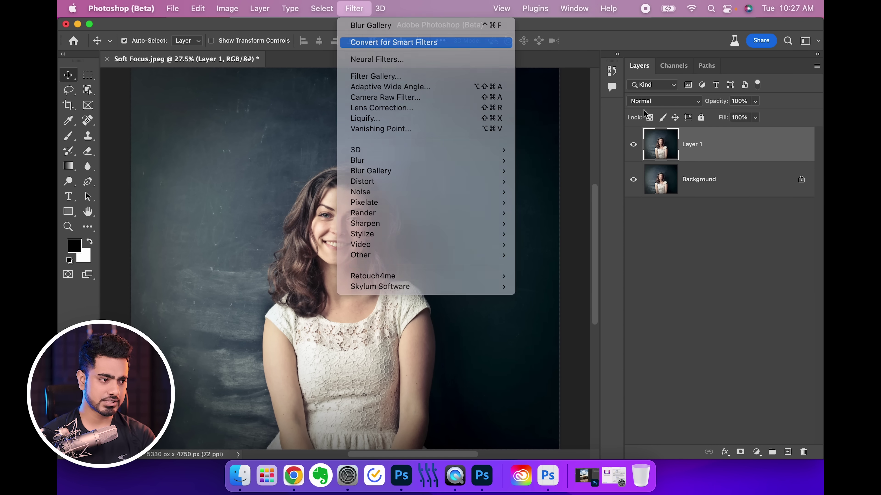
{"action": "left_click", "coordinate": [452, 208]}
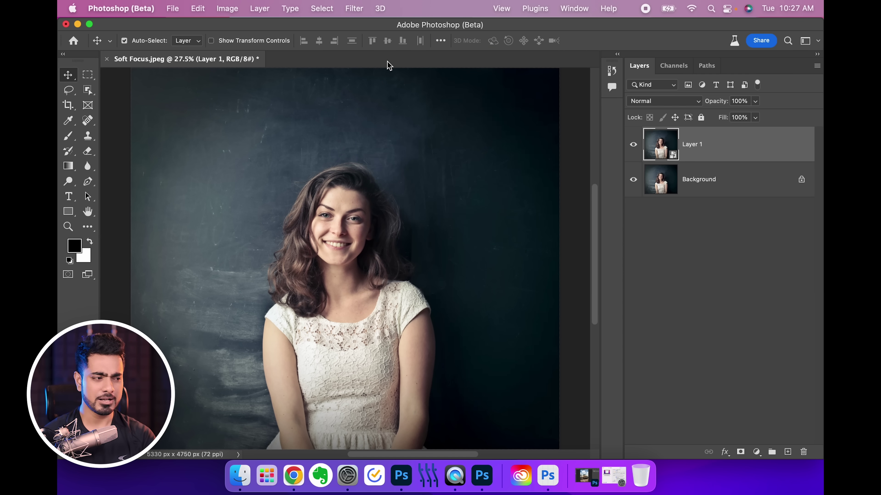
Start an Iris Blur on Layer 1 and stretch its ellipse down to the woman's waist
{"action": "left_click", "coordinate": [352, 11]}
{"action": "mouse_move", "coordinate": [450, 171]}
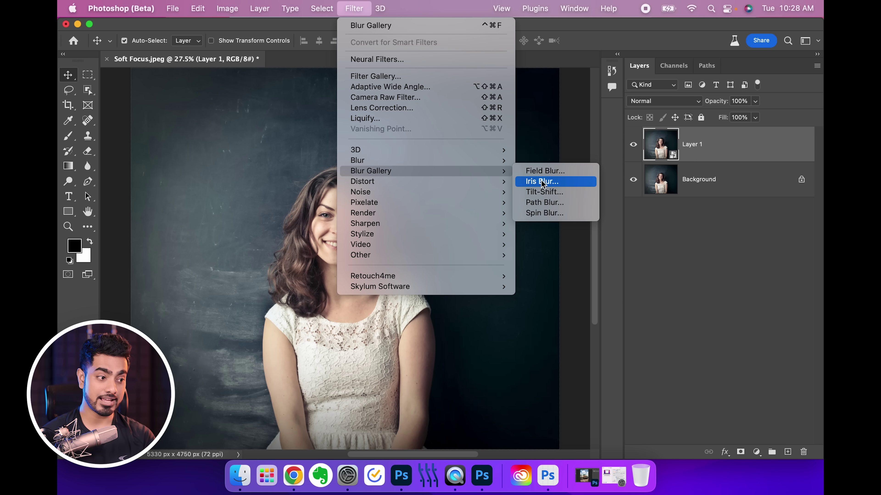
{"action": "left_click", "coordinate": [555, 181]}
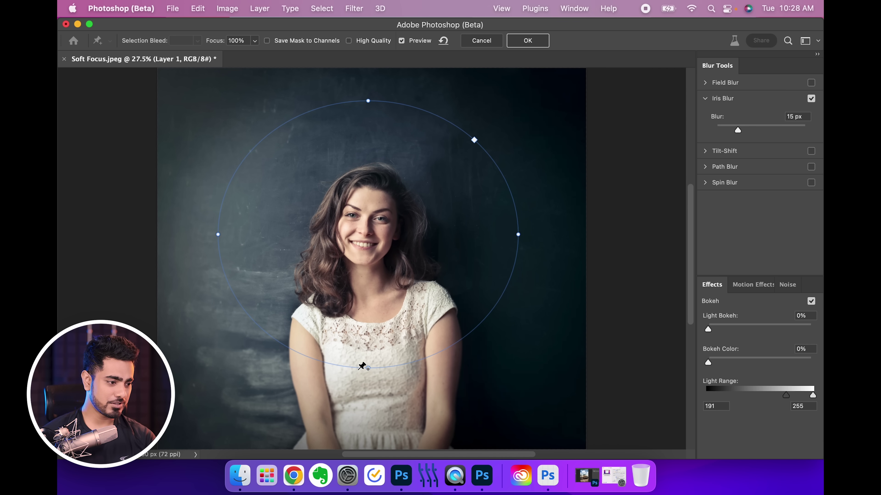
{"action": "left_click_drag", "start_coordinate": [367, 368], "coordinate": [369, 434]}
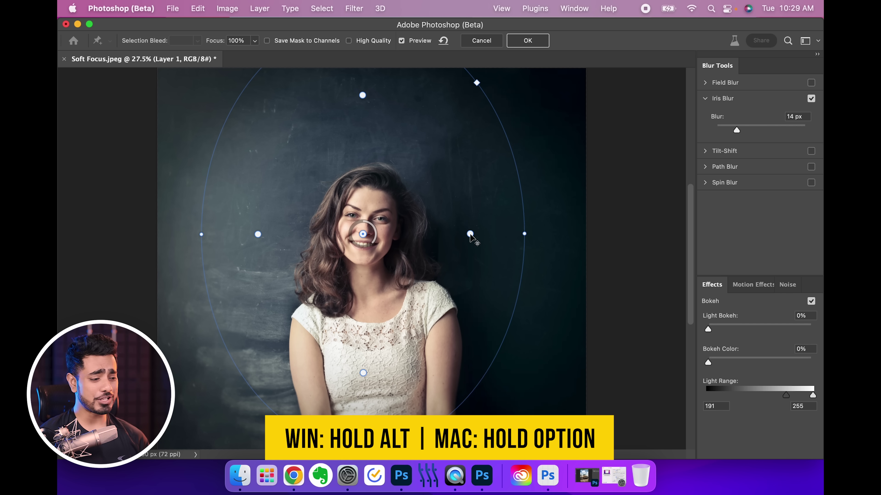
Pull each of the Iris Blur's four feather points in individually so they closely surround the woman's face
{"action": "left_click_drag", "start_coordinate": [470, 236], "coordinate": [397, 237]}
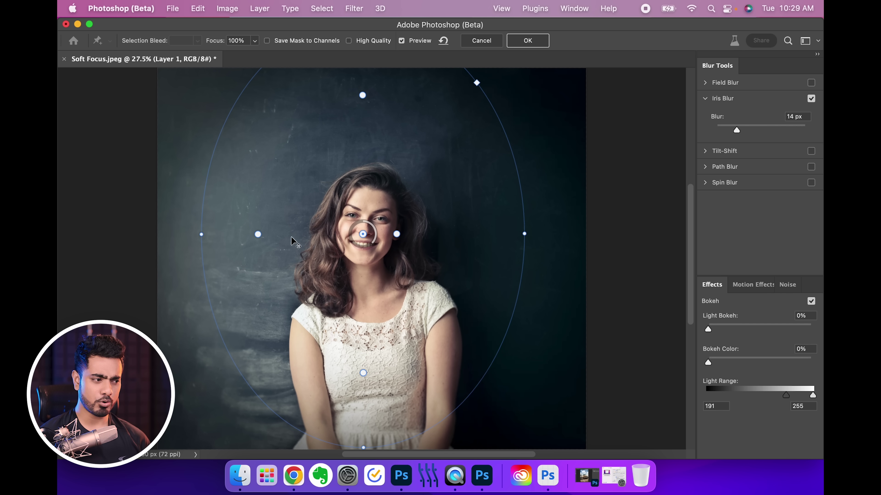
{"action": "left_click_drag", "start_coordinate": [258, 235], "coordinate": [336, 236]}
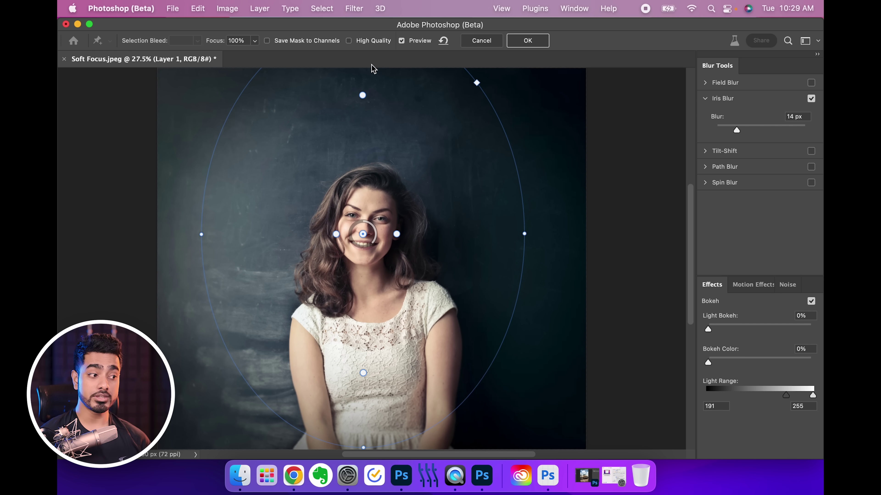
{"action": "left_click_drag", "start_coordinate": [364, 97], "coordinate": [362, 192]}
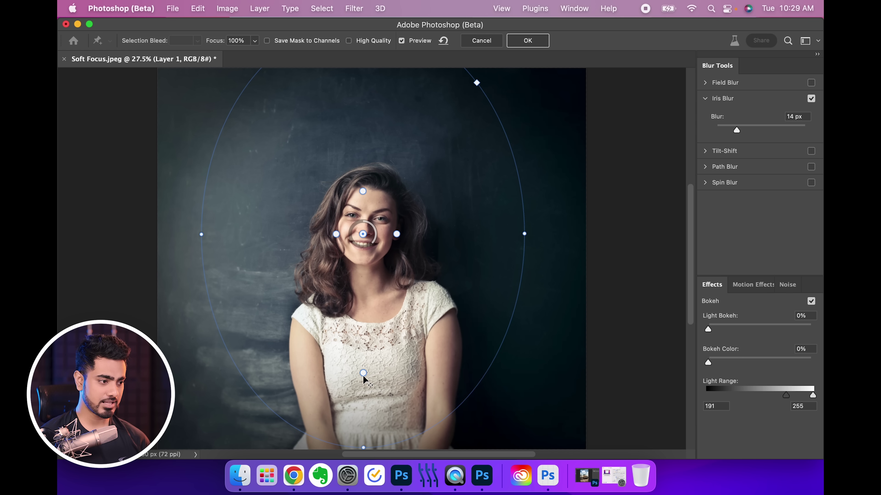
{"action": "left_click_drag", "start_coordinate": [364, 376], "coordinate": [359, 294]}
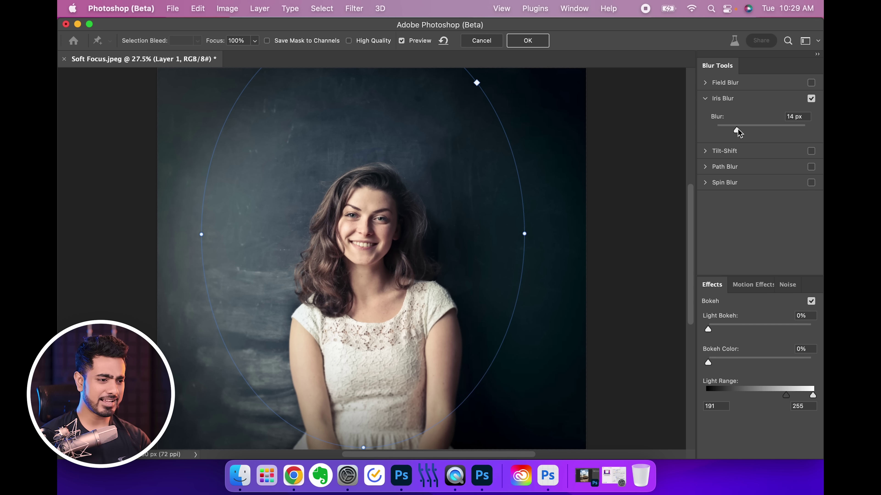
Set the Iris Blur amount to 95 px and inspect the transition around the face up close
{"action": "left_click_drag", "start_coordinate": [736, 130], "coordinate": [761, 130]}
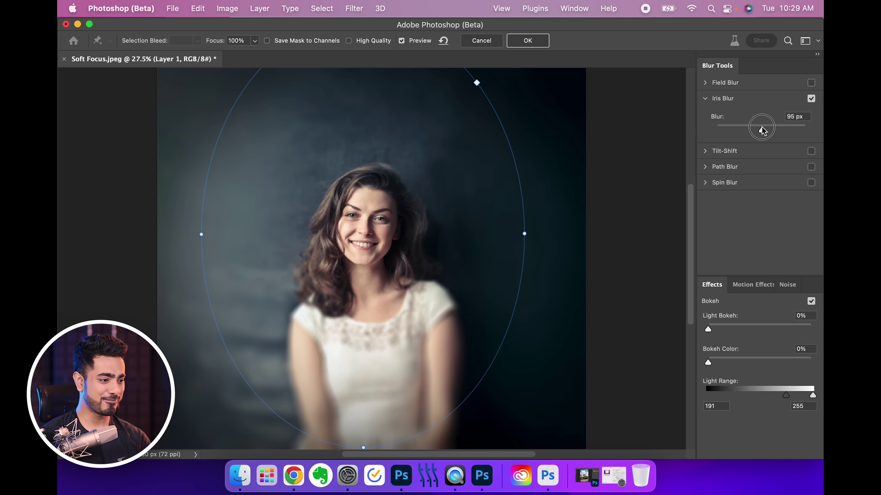
{"action": "scroll", "coordinate": [325, 295], "scroll_direction": "up", "scroll_amount": 5}
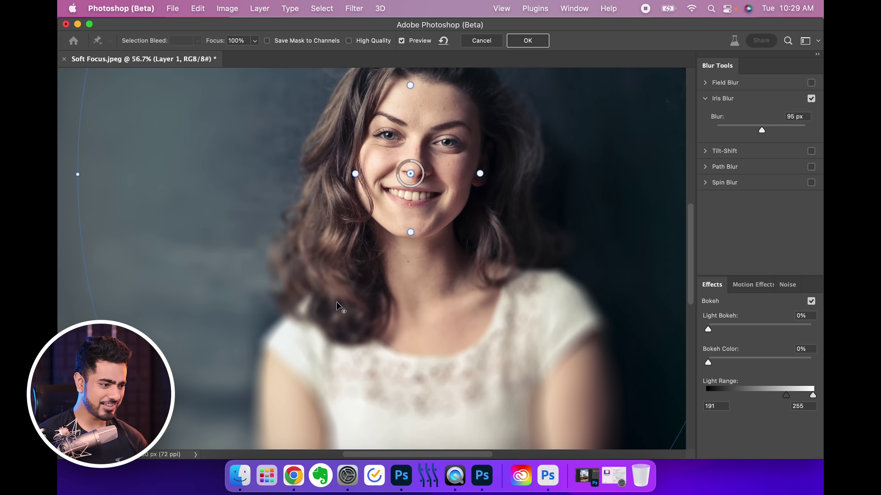
{"action": "key", "text": "super+0"}
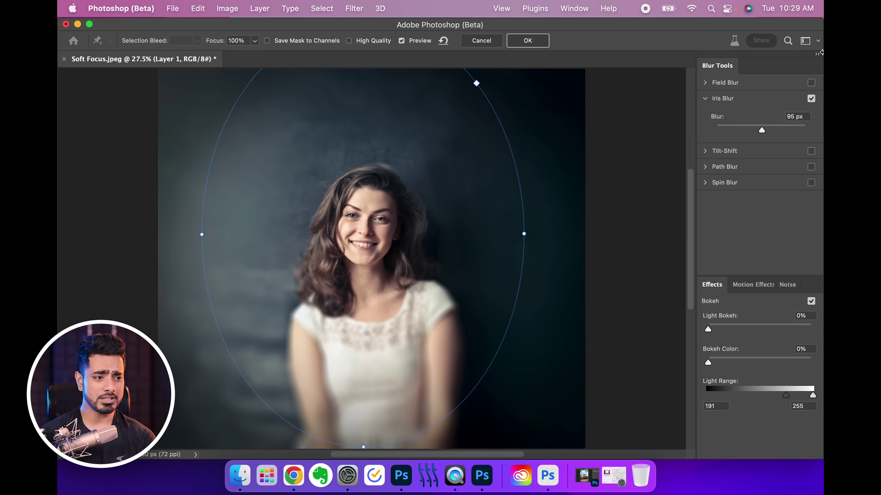
Replace the Iris Blur with a Field Blur whose pin sits on the woman's face, with its blur set to 0 px
{"action": "left_click", "coordinate": [811, 99]}
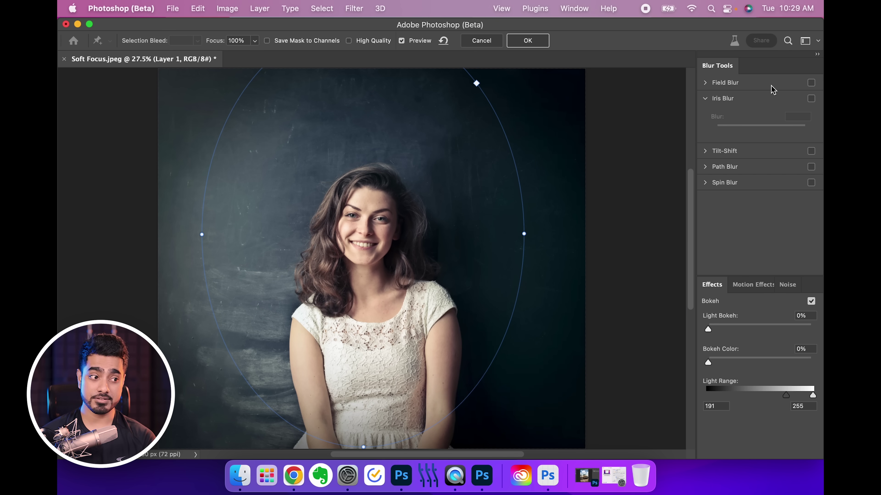
{"action": "left_click", "coordinate": [708, 83]}
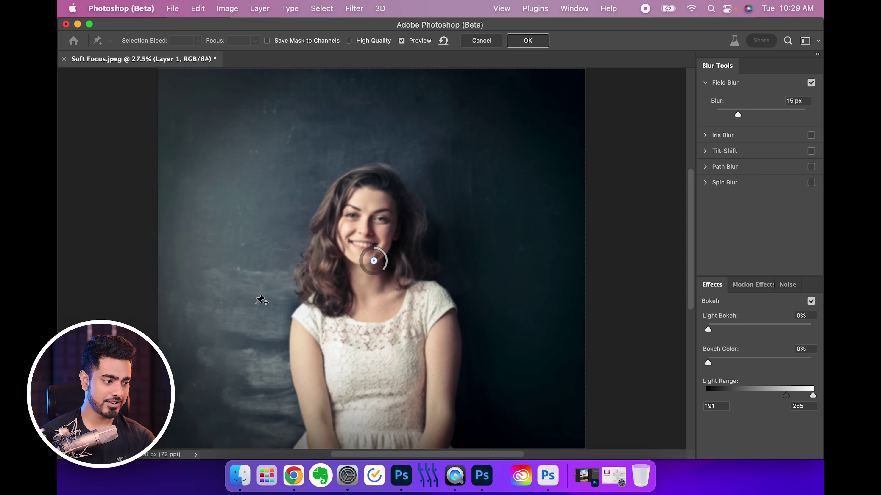
{"action": "left_click_drag", "start_coordinate": [374, 261], "coordinate": [362, 229]}
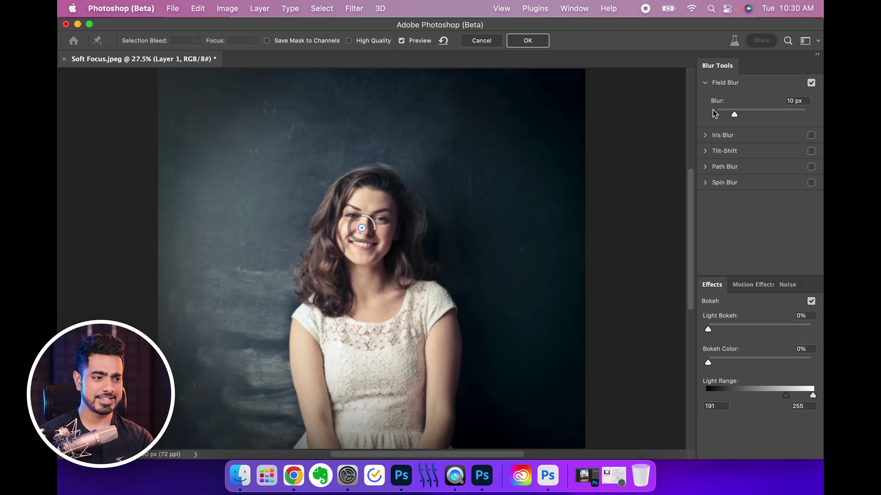
{"action": "left_click_drag", "start_coordinate": [713, 113], "coordinate": [716, 115]}
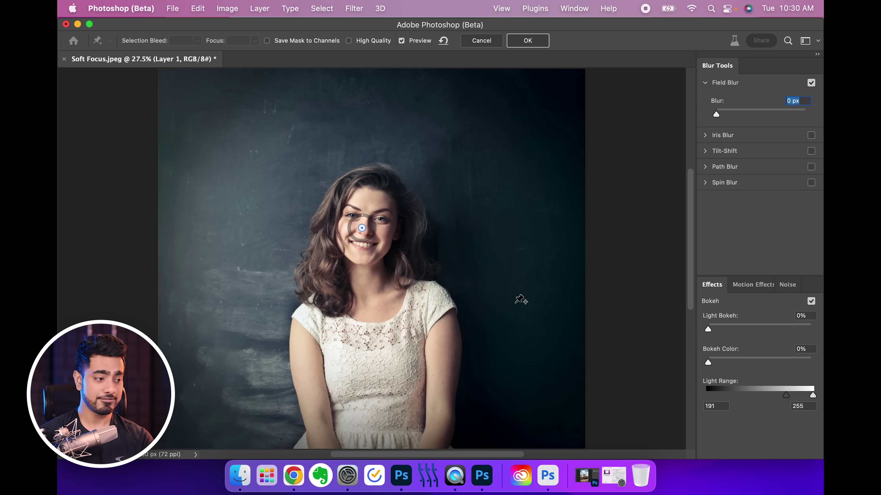
Add a Field Blur pin beside the woman's elbow with a stronger blur, plus another pin on the chalkboard behind her
{"action": "left_click", "coordinate": [462, 357]}
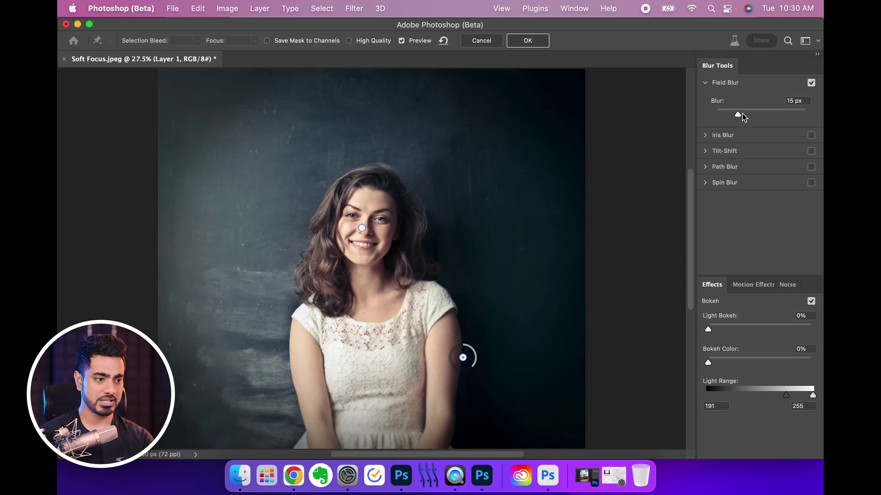
{"action": "left_click_drag", "start_coordinate": [742, 117], "coordinate": [760, 114]}
{"action": "left_click", "coordinate": [209, 250]}
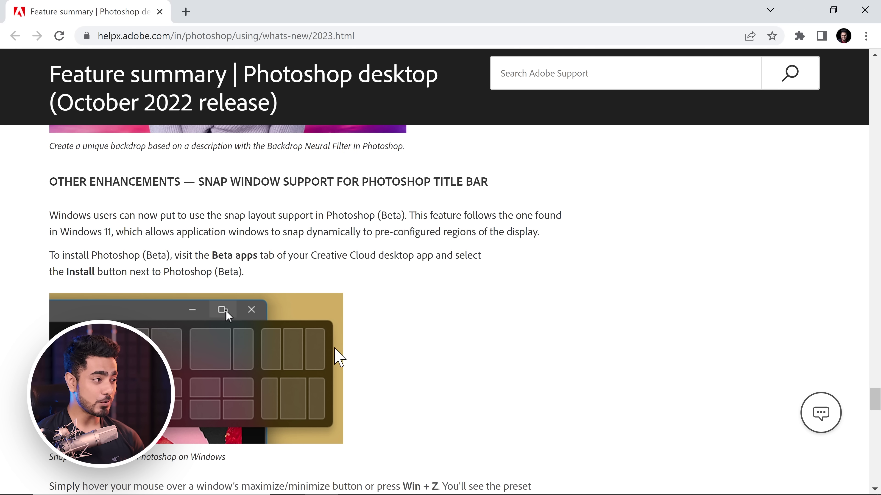
{"action": "scroll", "coordinate": [294, 265], "scroll_direction": "down", "scroll_amount": 2}
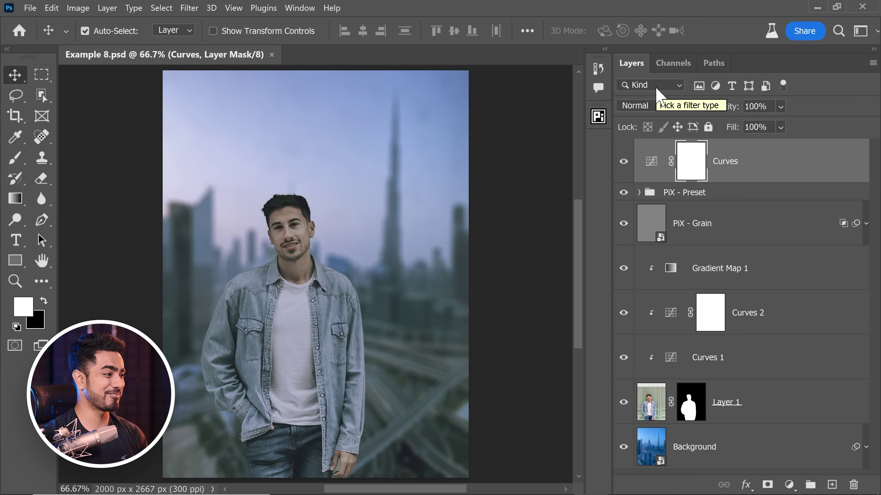
Begin sharing Example 8.psd by saving it to Creative Cloud as the cloud document Example 8
{"action": "left_click", "coordinate": [811, 34]}
{"action": "left_click", "coordinate": [768, 71]}
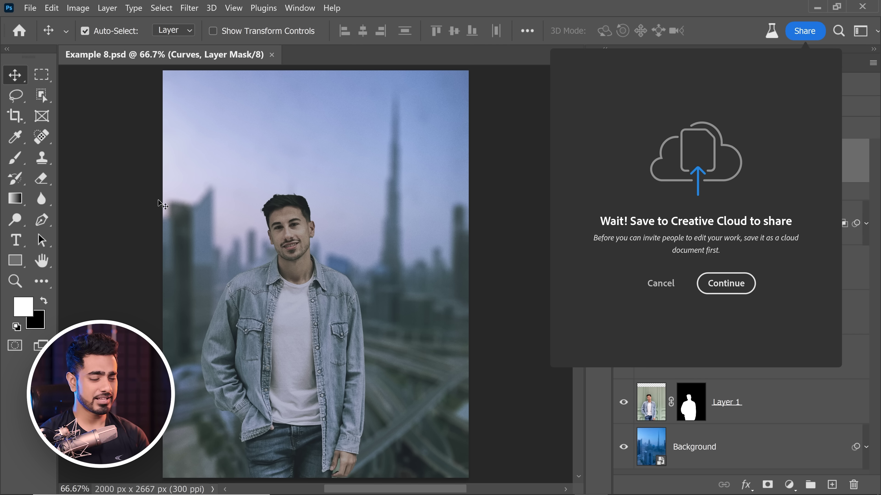
{"action": "left_click", "coordinate": [735, 287]}
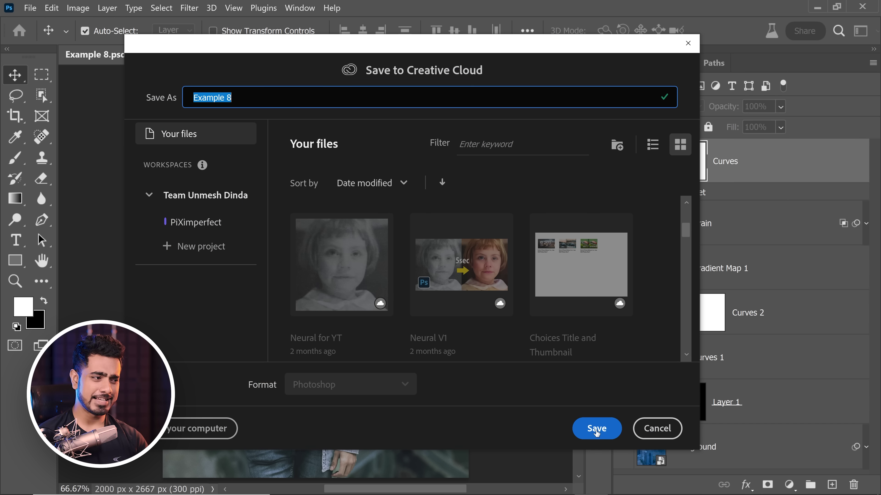
{"action": "left_click", "coordinate": [597, 429]}
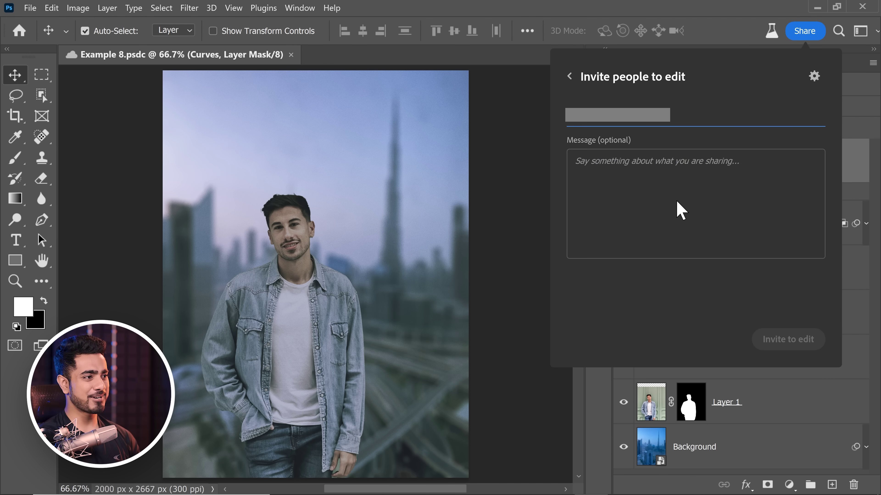
Add the message "Keep Creating!" and send the collaborator the invitation to edit Example 8.psdc
{"action": "left_click", "coordinate": [680, 210]}
{"action": "type", "text": "Keep"}
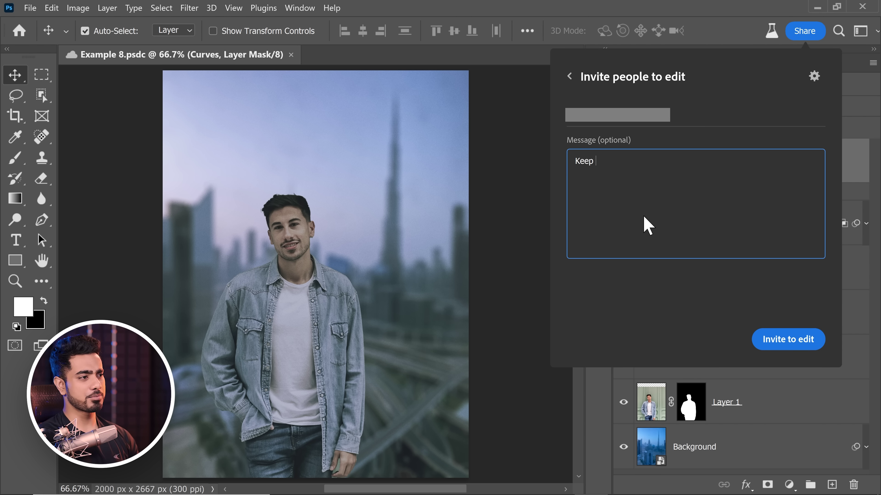
{"action": "type", "text": " Creating!"}
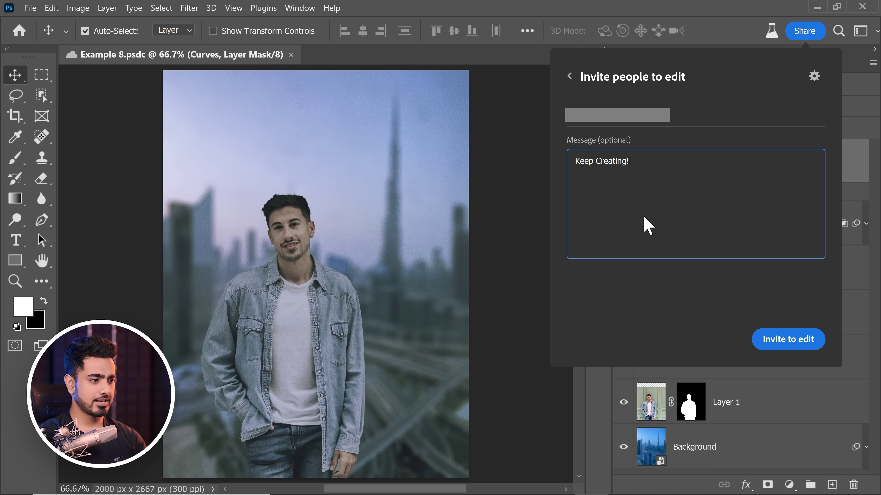
{"action": "left_click", "coordinate": [784, 341]}
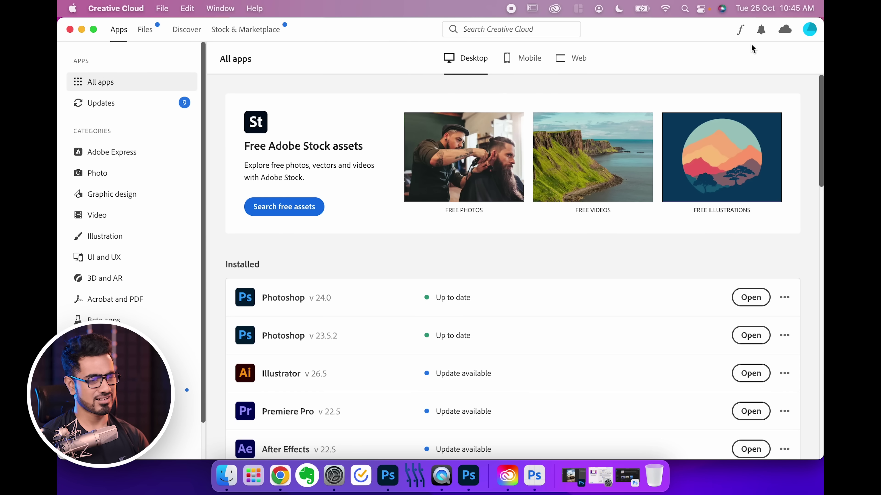
Try to open the shared Example 8.psdc from its invitation in the Creative Cloud notifications, declining to make a copy
{"action": "left_click", "coordinate": [759, 32]}
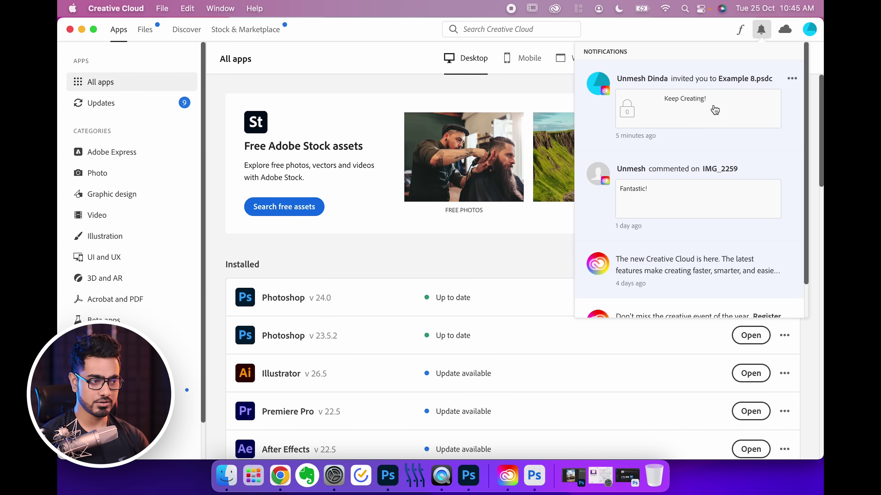
{"action": "left_click", "coordinate": [675, 120]}
{"action": "left_click", "coordinate": [761, 68]}
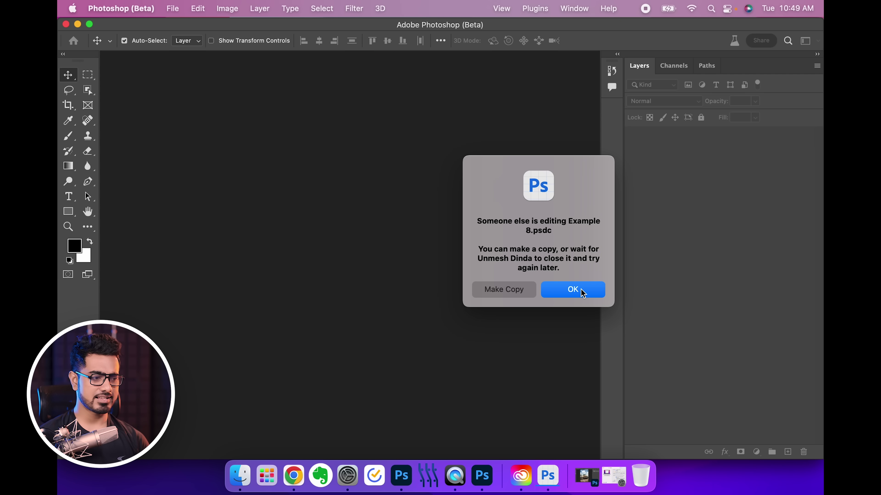
{"action": "left_click", "coordinate": [582, 293]}
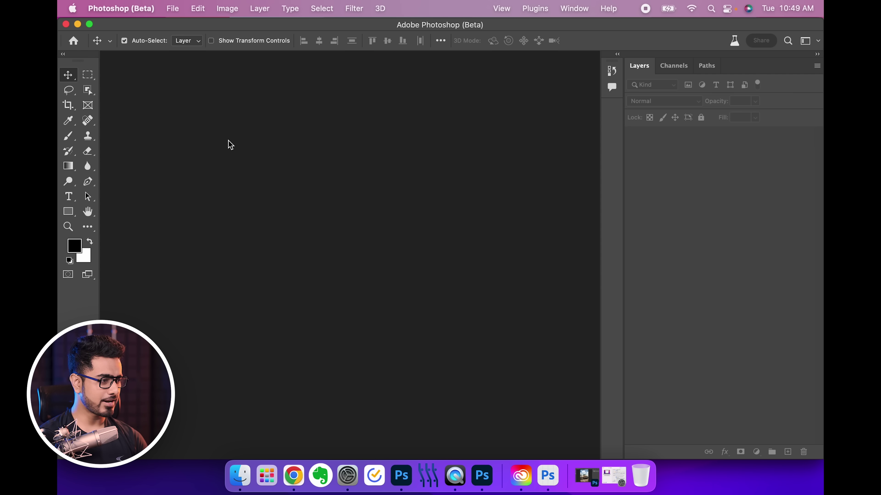
Go to the home screen and list the files shared with this account
{"action": "left_click", "coordinate": [74, 40]}
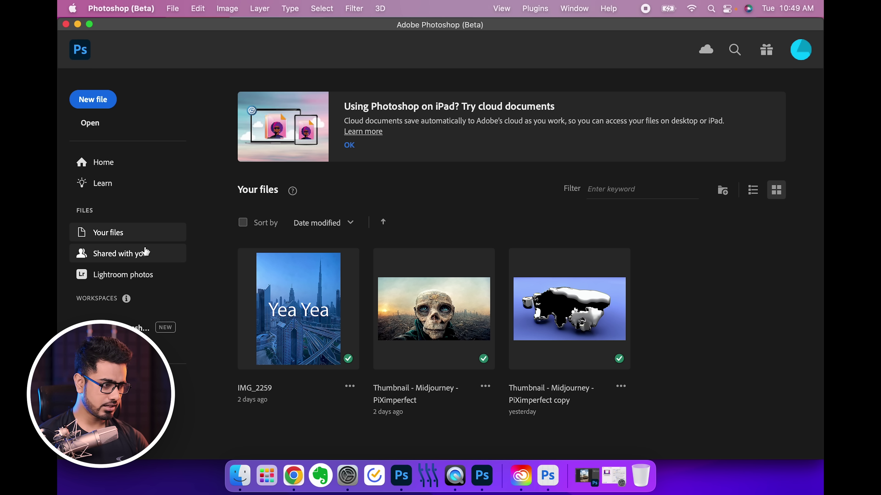
{"action": "left_click", "coordinate": [125, 258]}
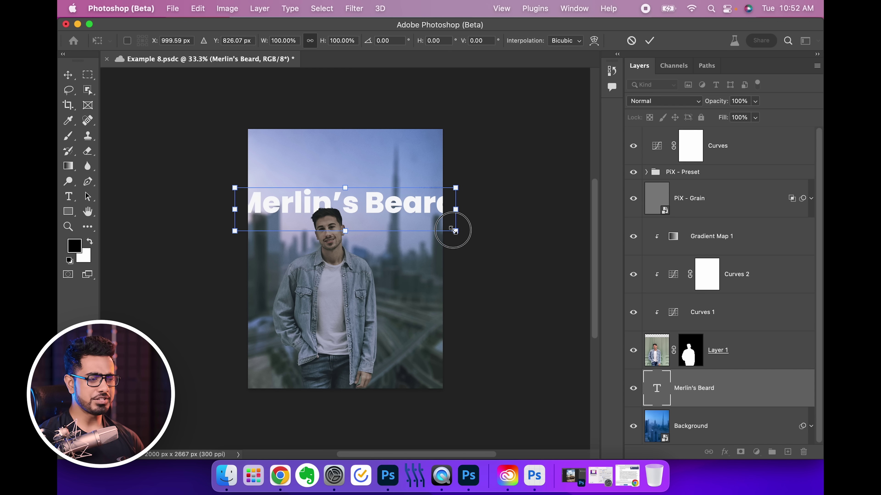
Scale the Merlin's Beard text down to fit within the picture's width and close Example 8.psdc
{"action": "left_click_drag", "start_coordinate": [453, 232], "coordinate": [433, 222]}
{"action": "key", "text": "Return"}
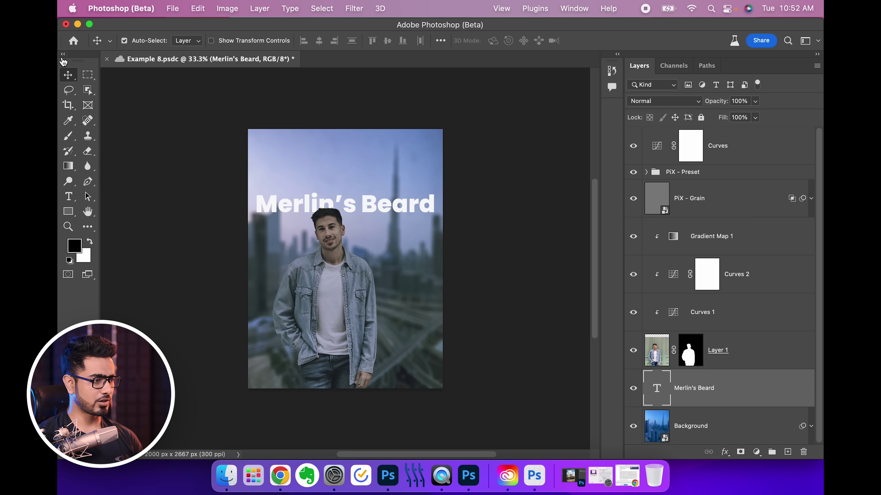
{"action": "left_click", "coordinate": [106, 60]}
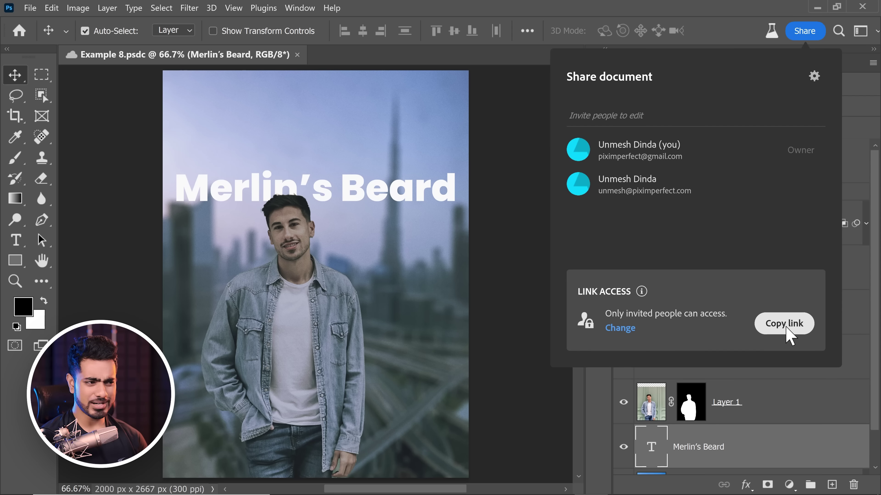
Copy the share link of Example 8.psdc and show the document's layers in Photoshop on the web
{"action": "left_click", "coordinate": [786, 324]}
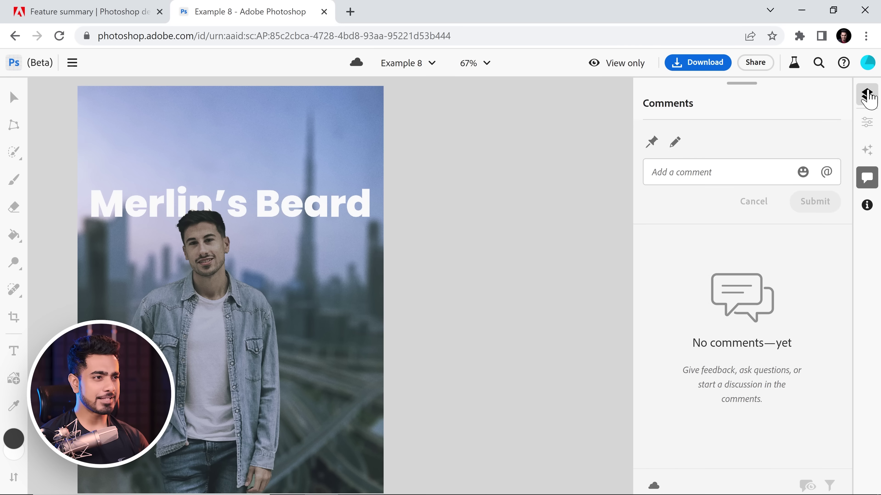
{"action": "left_click", "coordinate": [867, 93]}
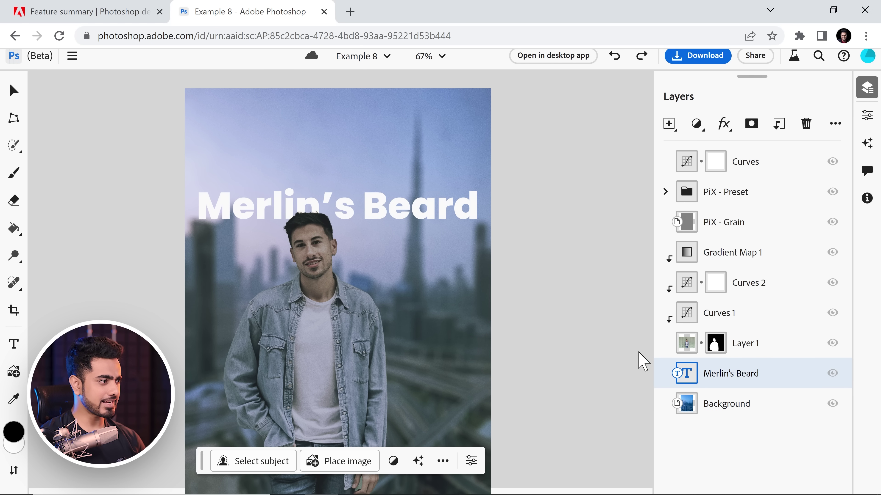
Replace the wording of the Merlin's Beard text layer with "Change It"
{"action": "double_click", "coordinate": [686, 374]}
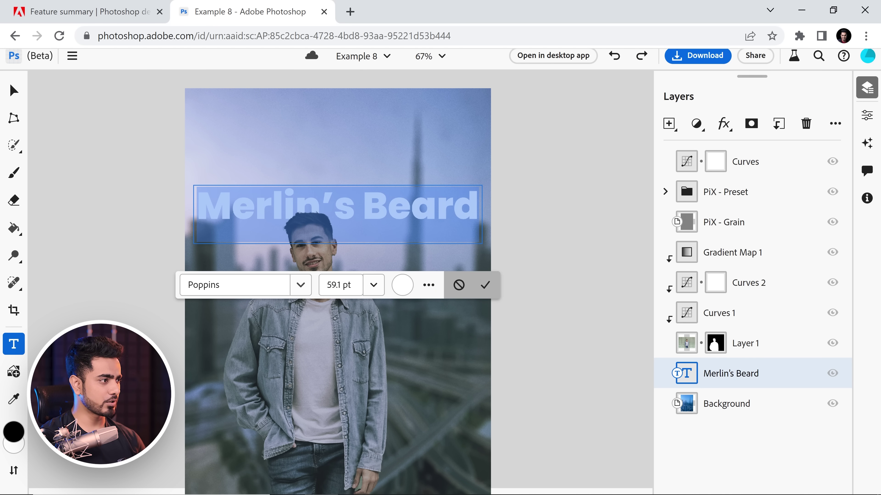
{"action": "type", "text": "Change It"}
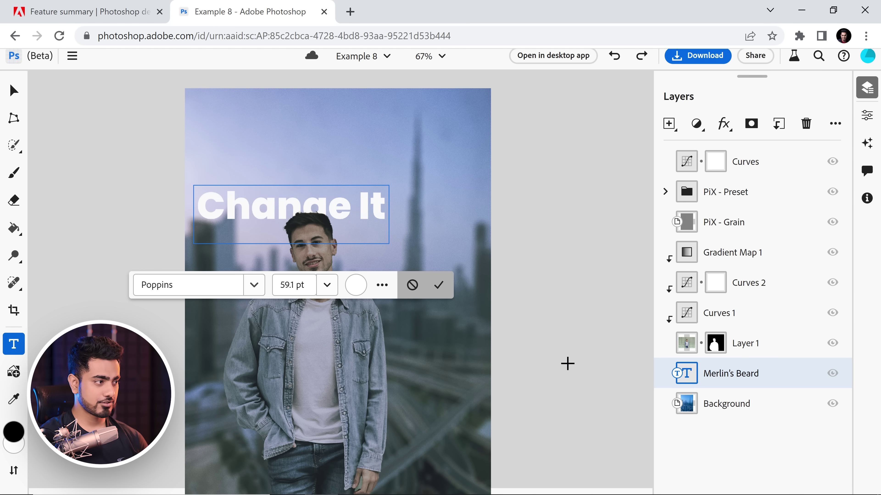
{"action": "left_click", "coordinate": [747, 416]}
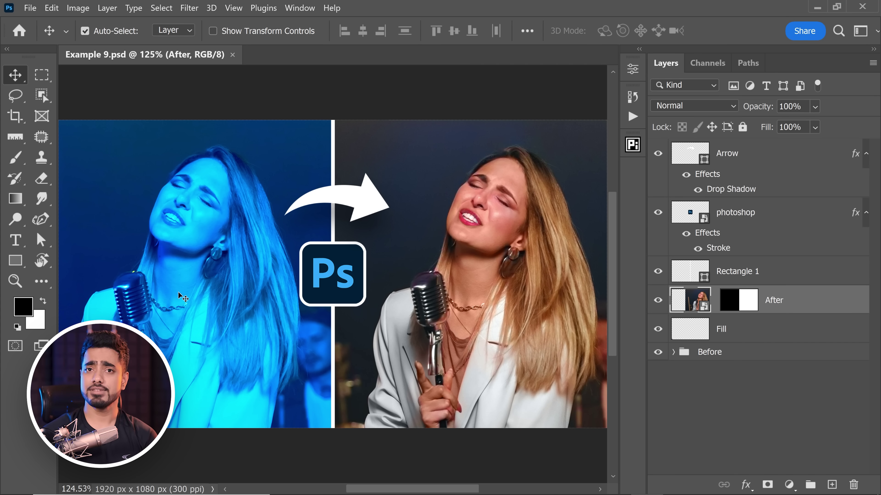
Create a Share for review link for Example 9 that lets anyone with the link comment
{"action": "left_click", "coordinate": [805, 33]}
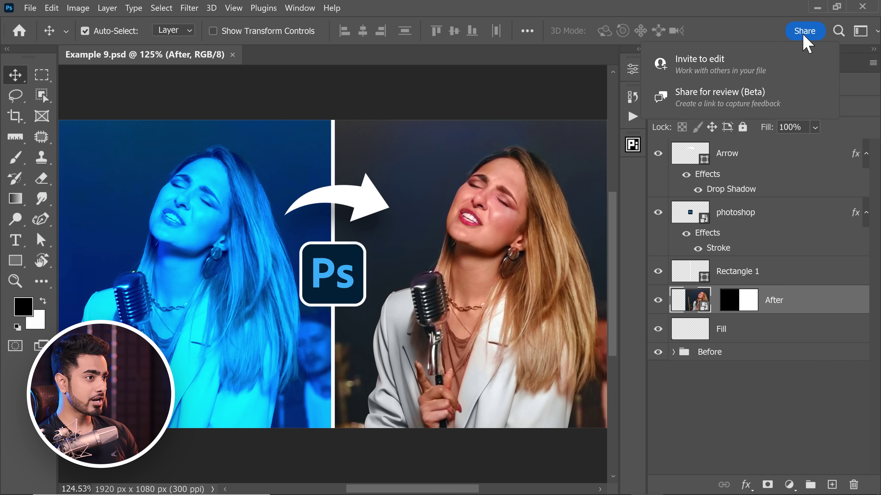
{"action": "left_click", "coordinate": [739, 104]}
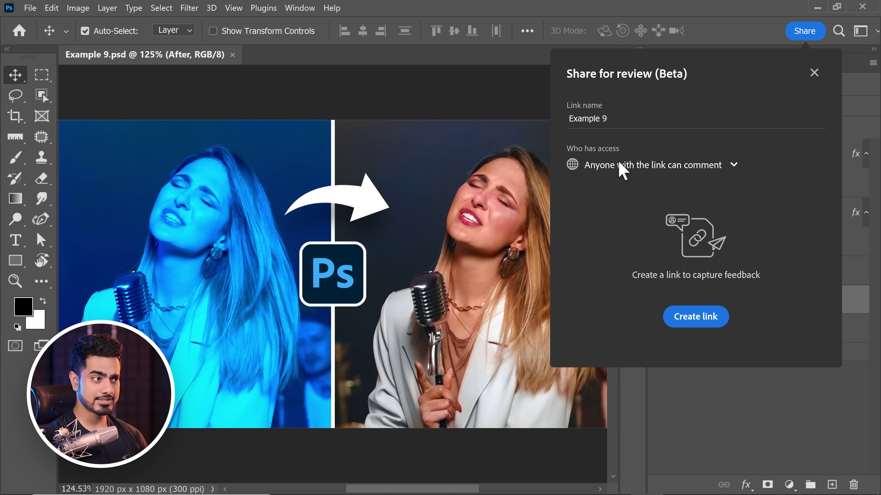
{"action": "left_click", "coordinate": [622, 167]}
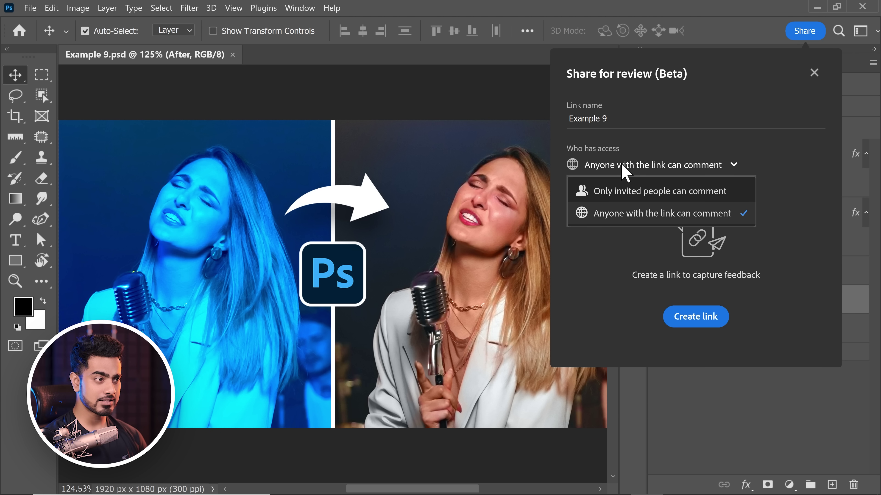
{"action": "left_click", "coordinate": [645, 216]}
{"action": "left_click", "coordinate": [695, 315]}
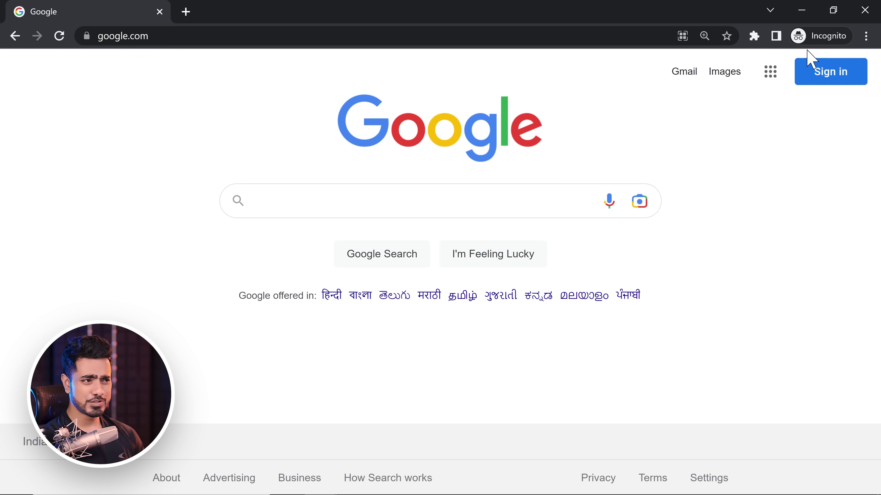
Open the Example 9 review link in an Incognito browser window
{"action": "left_click", "coordinate": [211, 34]}
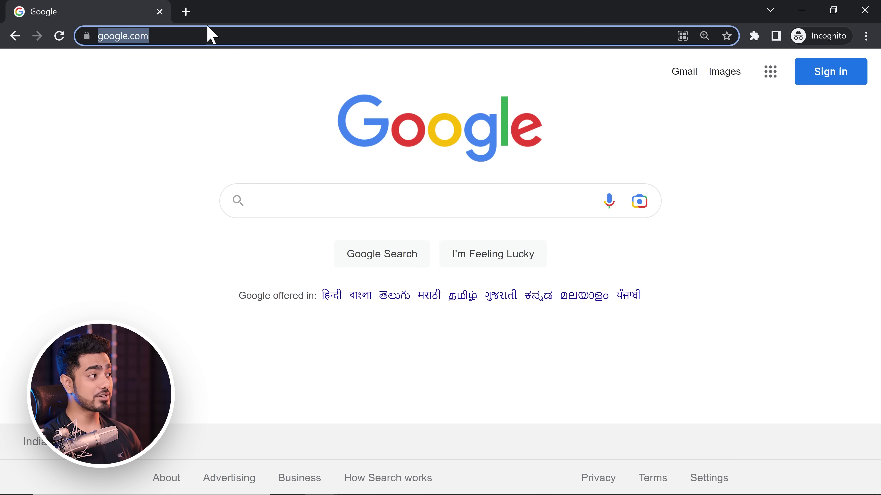
{"action": "key", "text": "ctrl+v"}
{"action": "key", "text": "Return"}
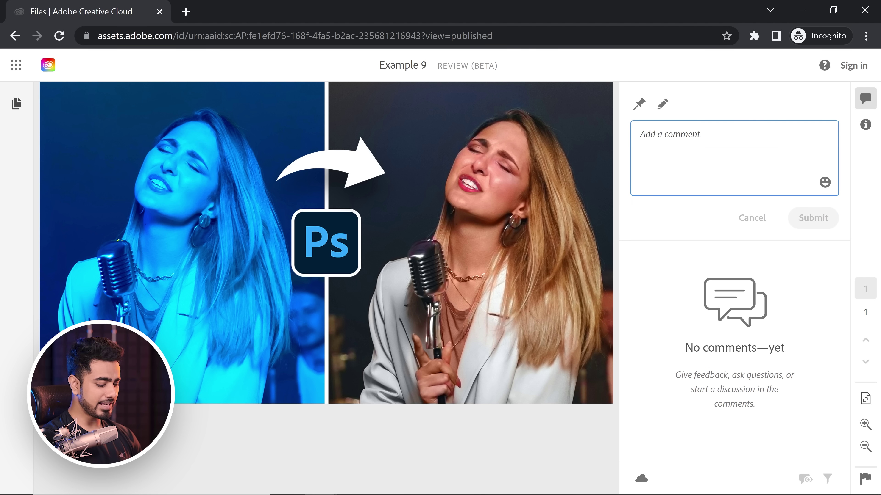
Write the comment "Needs improvement!", draw a loop around the white arrow in the image and submit the feedback
{"action": "type", "text": "Needs improvement!"}
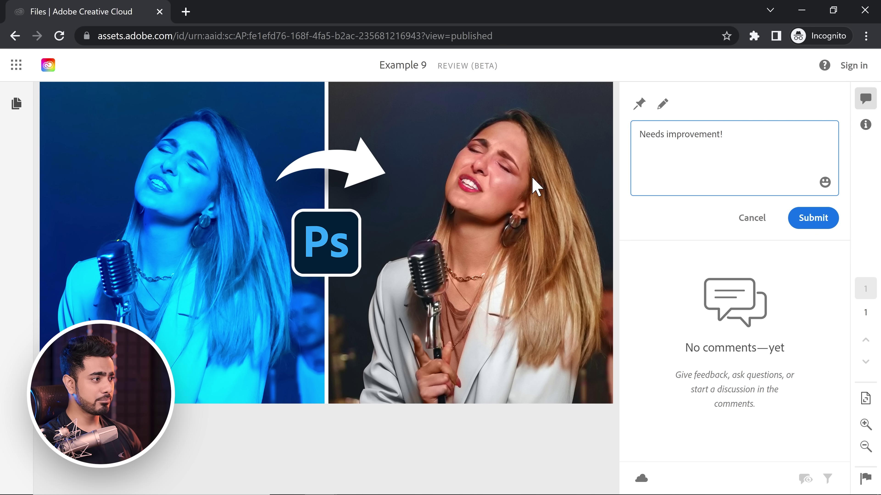
{"action": "left_click", "coordinate": [663, 103]}
{"action": "mouse_move", "coordinate": [413, 132]}
{"action": "left_mouse_down"}
{"action": "mouse_move", "coordinate": [267, 142]}
{"action": "mouse_move", "coordinate": [372, 192]}
{"action": "mouse_move", "coordinate": [338, 124]}
{"action": "left_mouse_up"}
{"action": "left_click", "coordinate": [813, 218]}
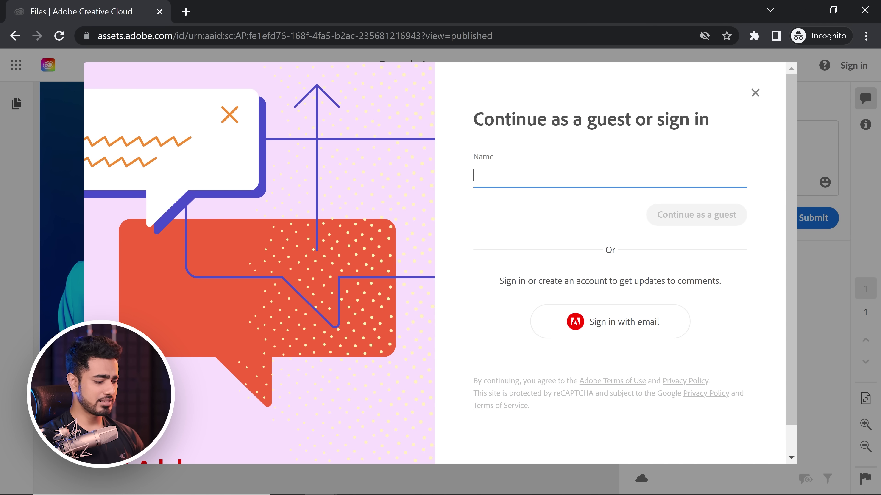
Enter the guest's name and continue as a guest to post the comment
{"action": "type", "text": "Harry Pot"}
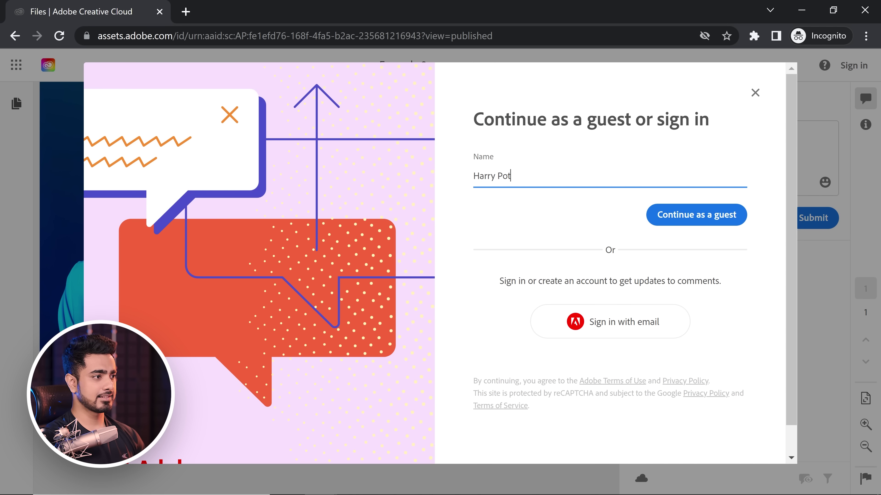
{"action": "type", "text": "tter"}
{"action": "left_click", "coordinate": [695, 218]}
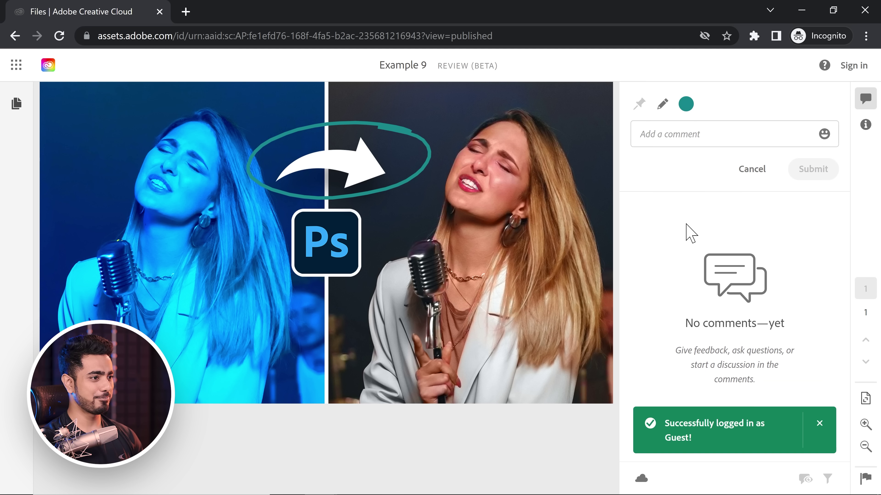
{"action": "left_click", "coordinate": [820, 424]}
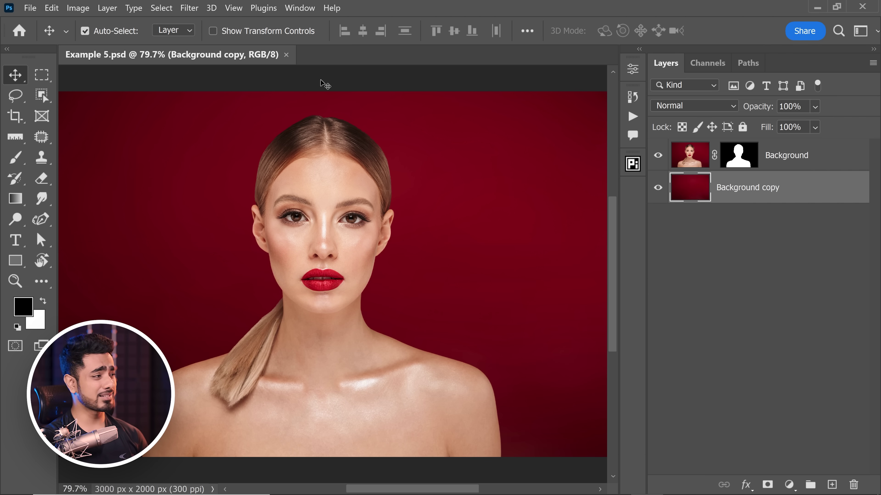
Enable Neutral Color Mode in the Interface preferences
{"action": "left_click", "coordinate": [52, 8]}
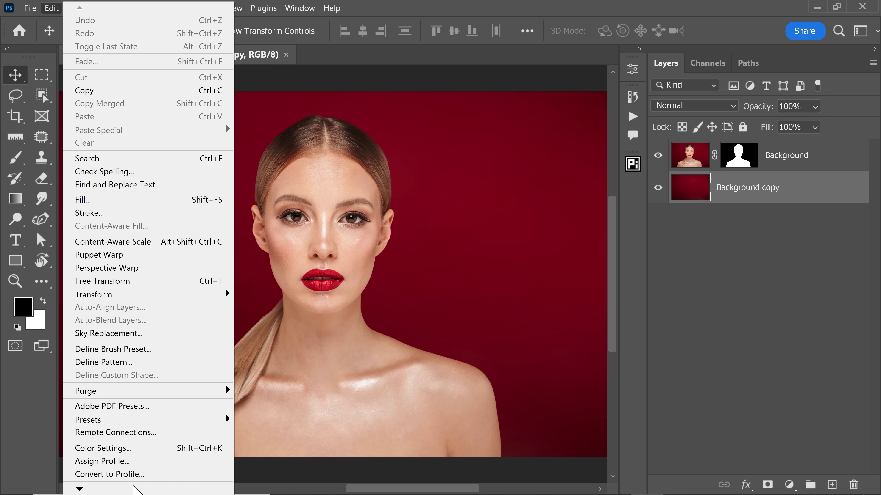
{"action": "mouse_move", "coordinate": [91, 491]}
{"action": "mouse_move", "coordinate": [105, 471]}
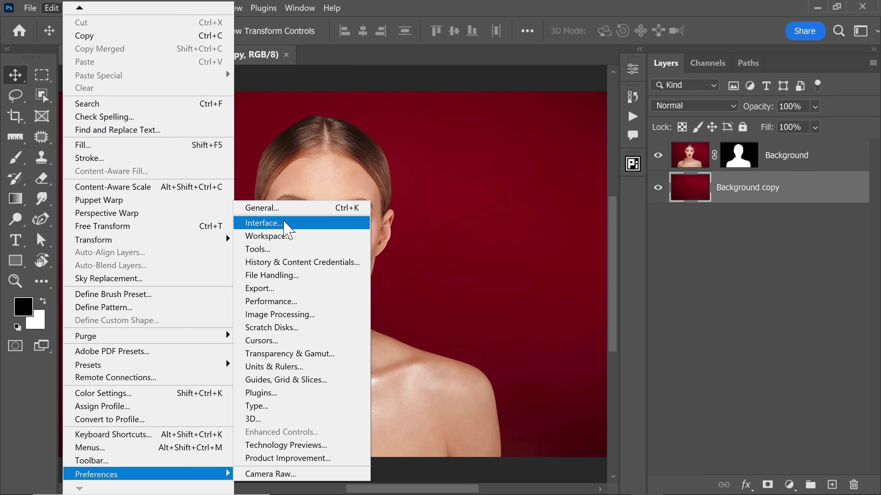
{"action": "left_click", "coordinate": [274, 223]}
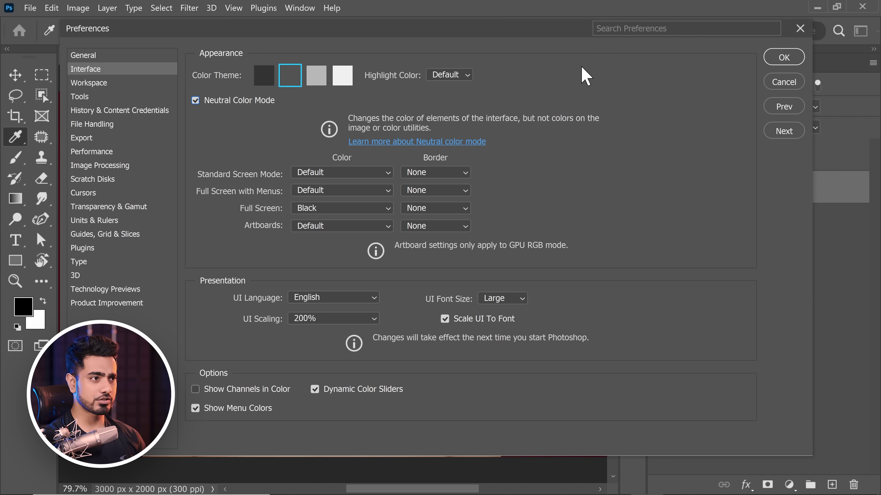
{"action": "left_click", "coordinate": [784, 56]}
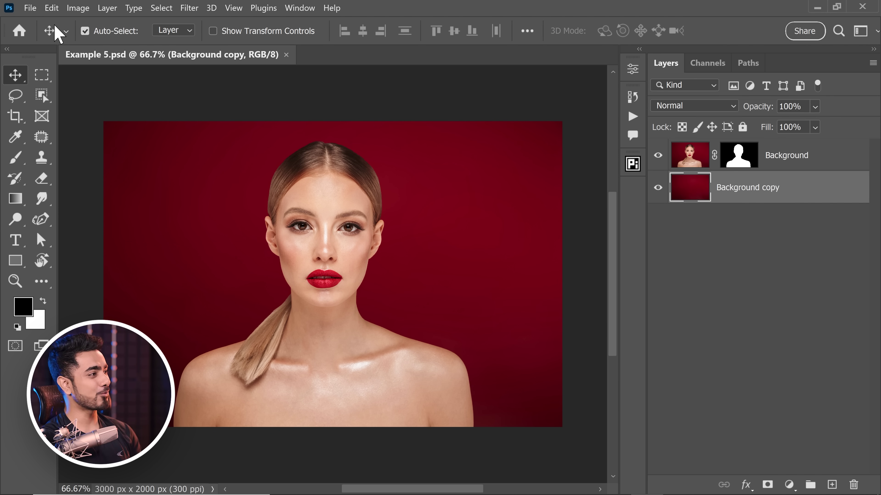
Search the preferences for "his" and go to the History States setting
{"action": "left_click", "coordinate": [52, 8]}
{"action": "mouse_move", "coordinate": [124, 477]}
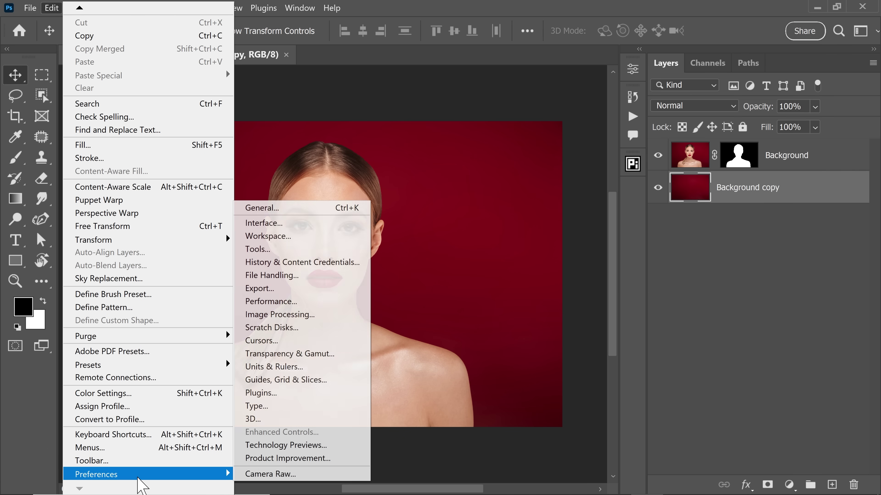
{"action": "left_click", "coordinate": [311, 225]}
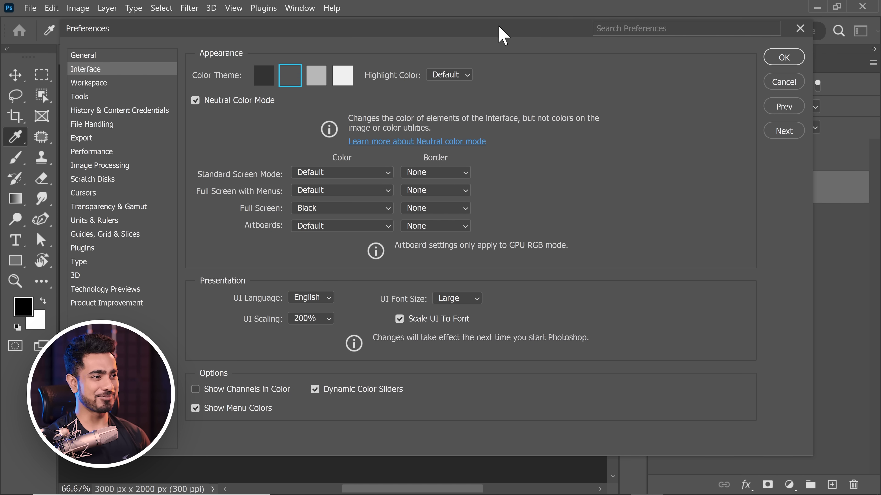
{"action": "left_click_drag", "start_coordinate": [500, 27], "coordinate": [488, 53]}
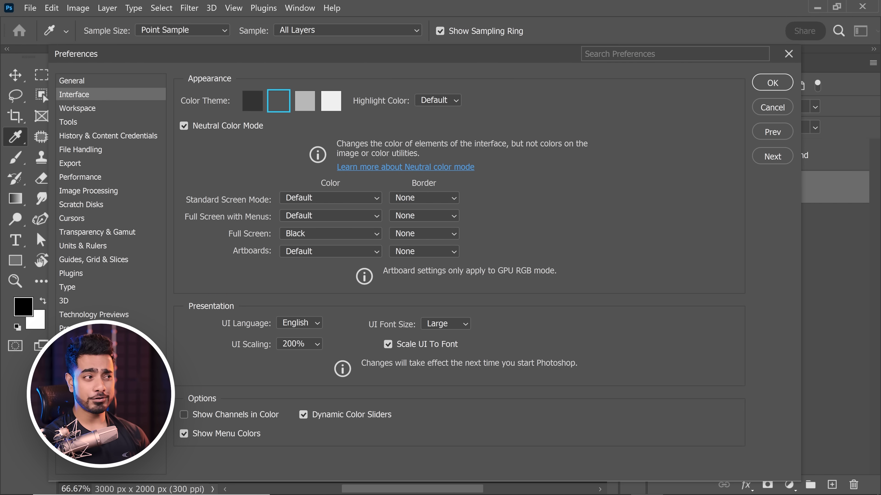
{"action": "type", "text": "histor"}
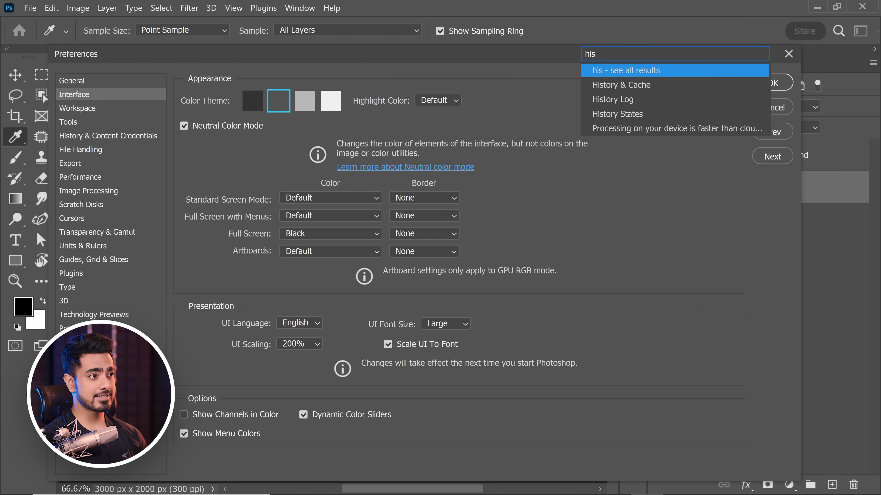
{"action": "left_click", "coordinate": [640, 114]}
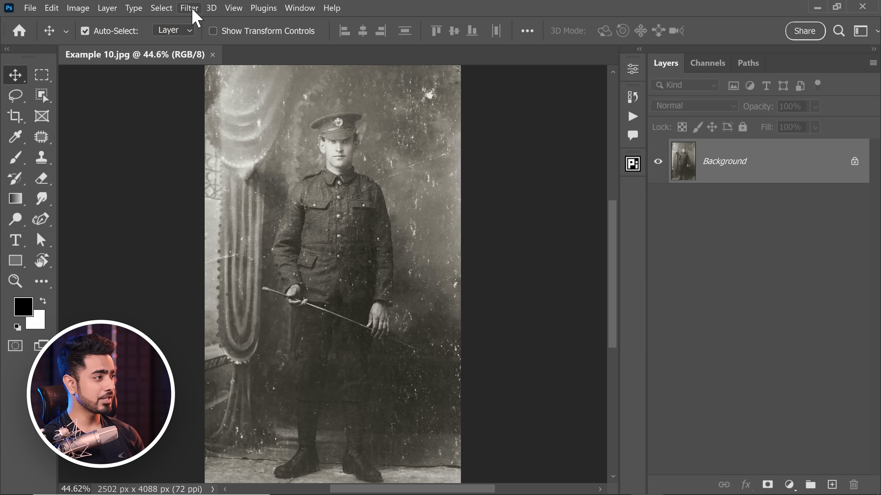
Enable the Photo Restoration neural filter on the old soldier photo Example 10.jpg
{"action": "left_click", "coordinate": [193, 11]}
{"action": "left_click", "coordinate": [222, 53]}
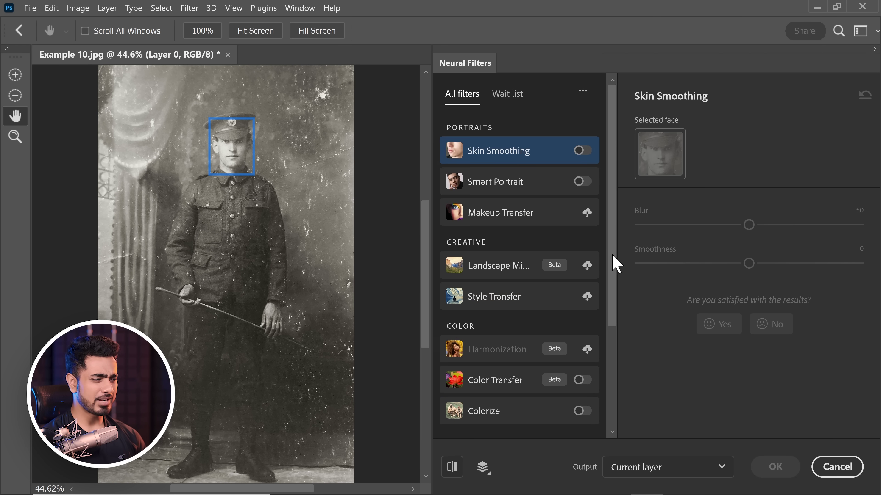
{"action": "left_click_drag", "start_coordinate": [616, 265], "coordinate": [611, 364]}
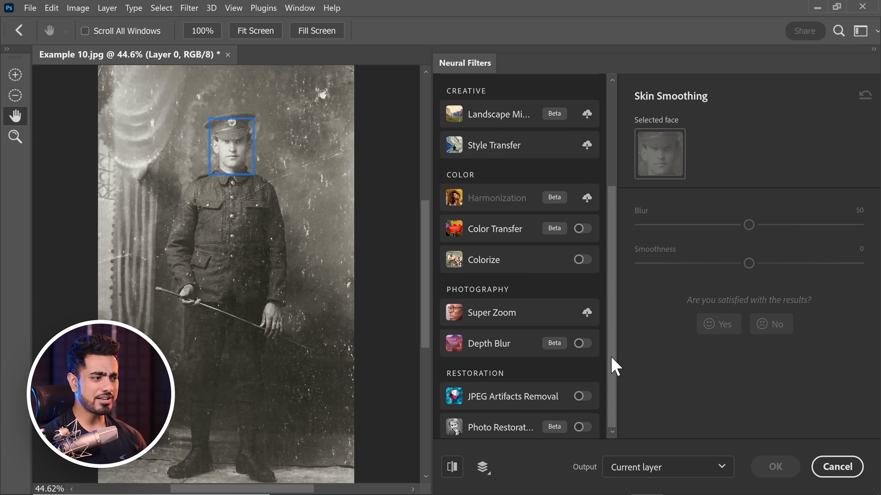
{"action": "left_click", "coordinate": [582, 425]}
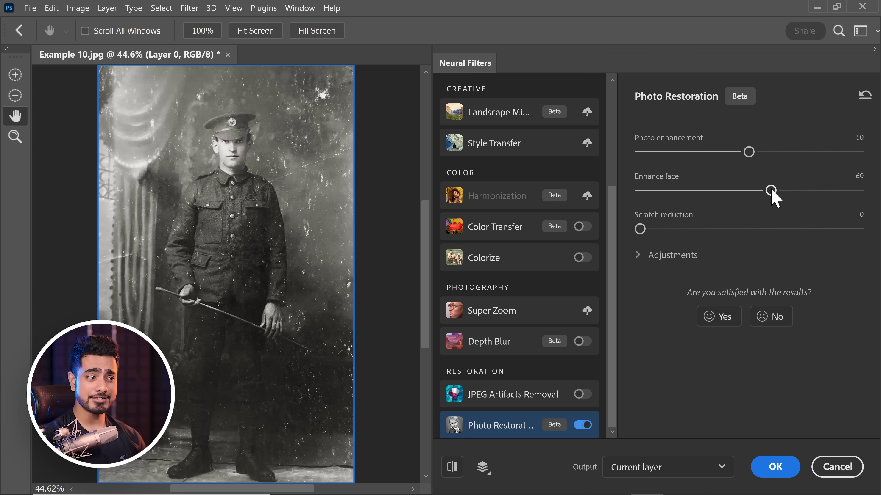
Set Photo Restoration's Enhance face to 100 while viewing the soldier's face at 200%
{"action": "key", "text": "ctrl+plus"}
{"action": "key", "text": "ctrl+plus"}
{"action": "key", "text": "ctrl+plus"}
{"action": "key", "text": "ctrl+plus"}
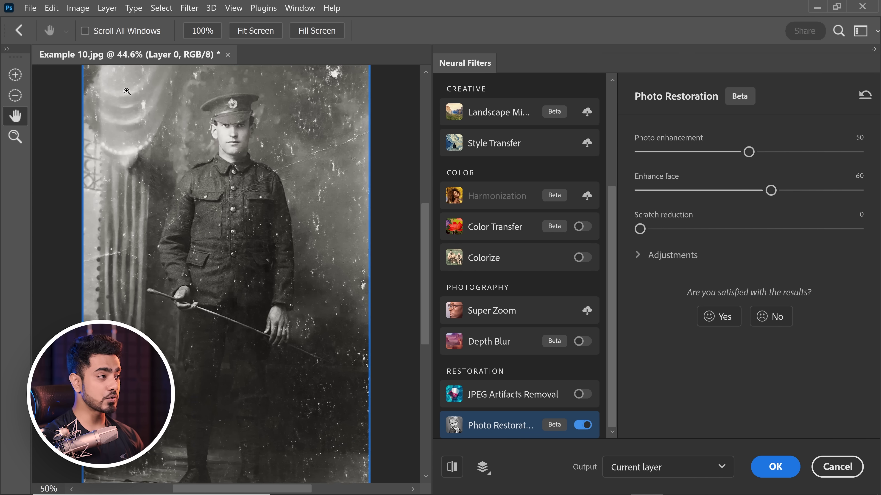
{"action": "left_click_drag", "start_coordinate": [422, 254], "coordinate": [433, 173]}
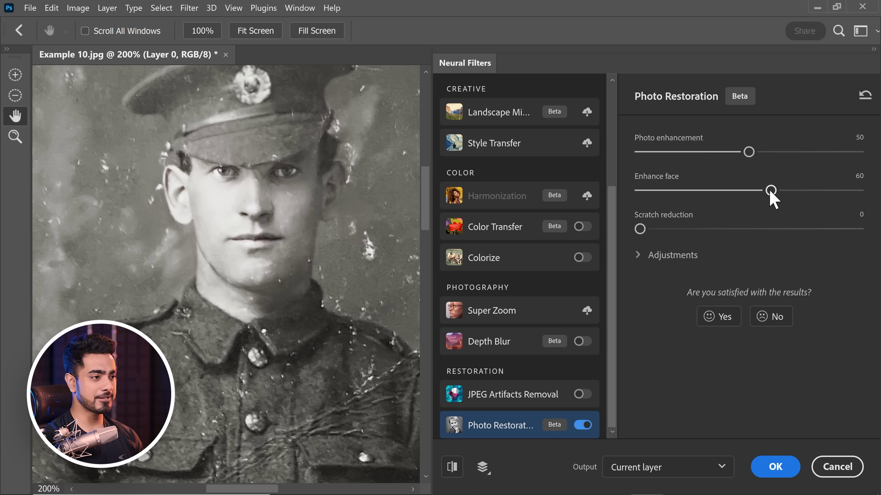
{"action": "left_click_drag", "start_coordinate": [769, 192], "coordinate": [856, 192]}
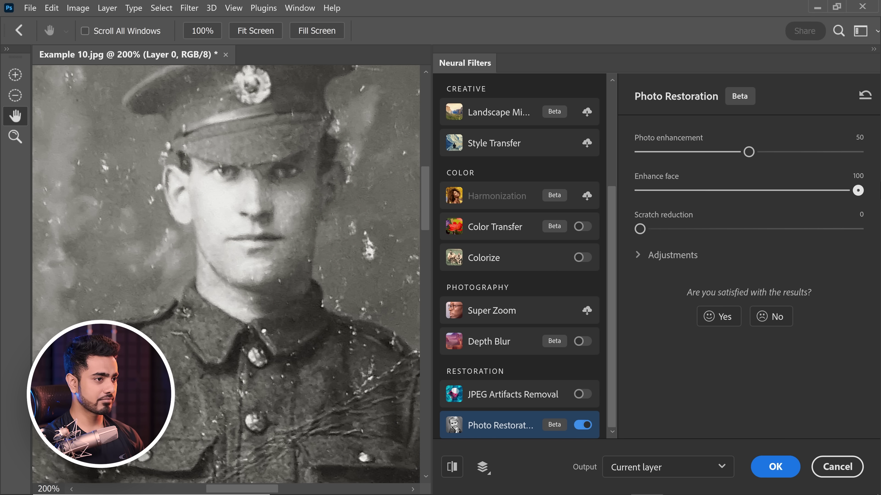
Set Photo Restoration's Enhance face to 66 and raise its scratch reduction on the soldier photo
{"action": "left_click", "coordinate": [746, 193]}
{"action": "left_click", "coordinate": [782, 194]}
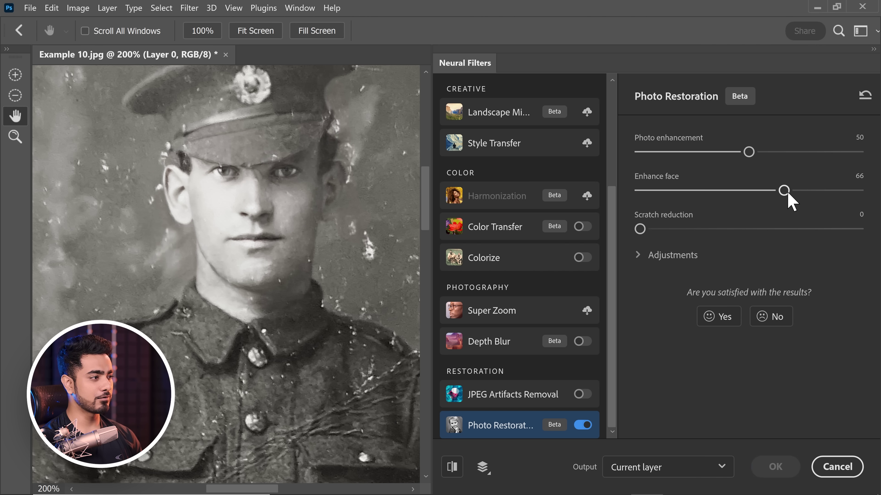
{"action": "left_click_drag", "start_coordinate": [640, 229], "coordinate": [733, 229]}
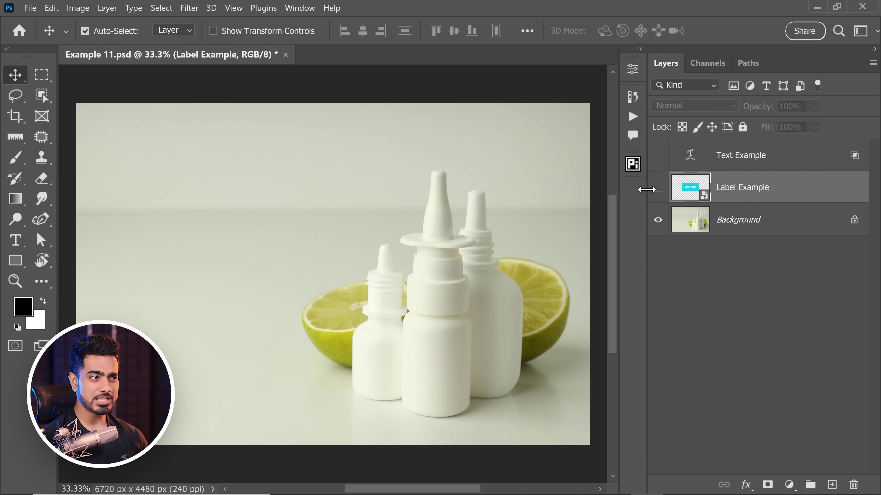
Show the Label Example layer in Example 11.psd and start a warp transform on it
{"action": "left_click", "coordinate": [657, 187]}
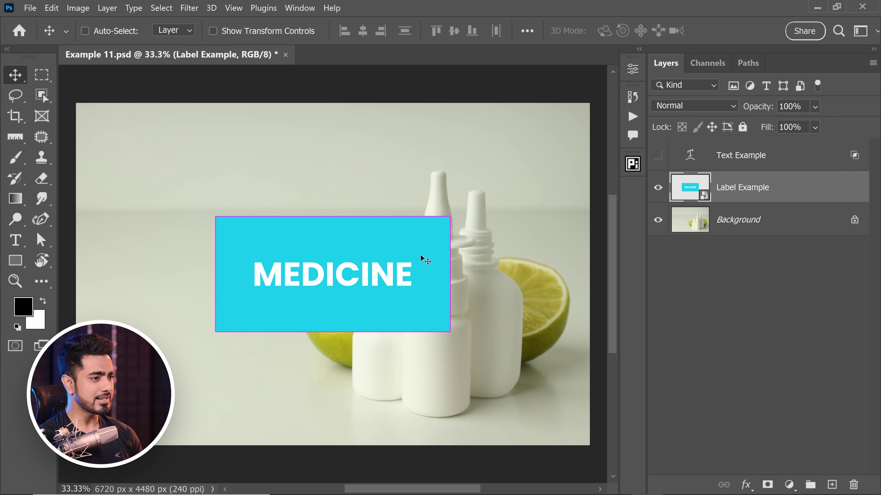
{"action": "key", "text": "ctrl+t"}
{"action": "right_click", "coordinate": [373, 240]}
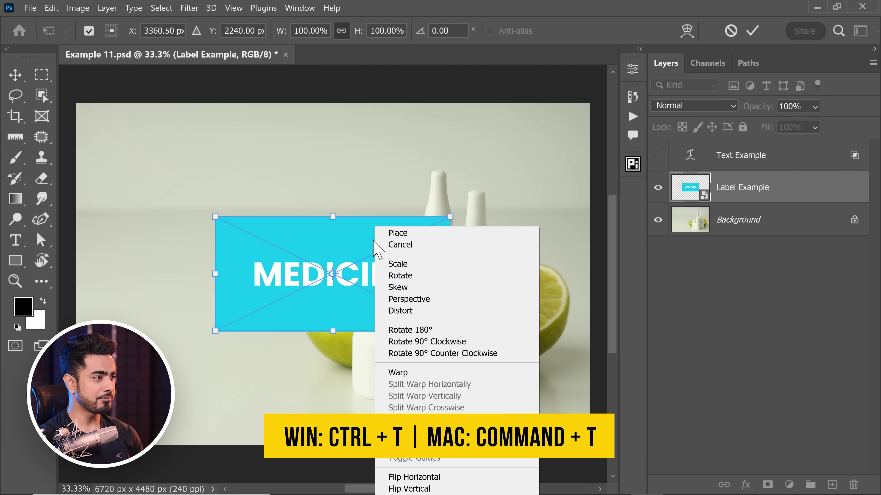
{"action": "left_click", "coordinate": [416, 372]}
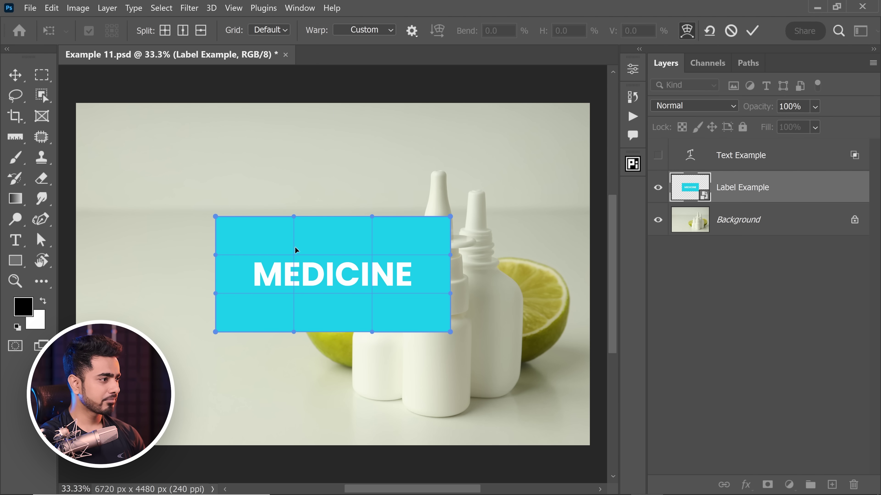
Try to curve the label by bending its top and bottom edges downward with the custom warp
{"action": "left_click_drag", "start_coordinate": [294, 217], "coordinate": [297, 234]}
{"action": "left_click_drag", "start_coordinate": [370, 218], "coordinate": [369, 237]}
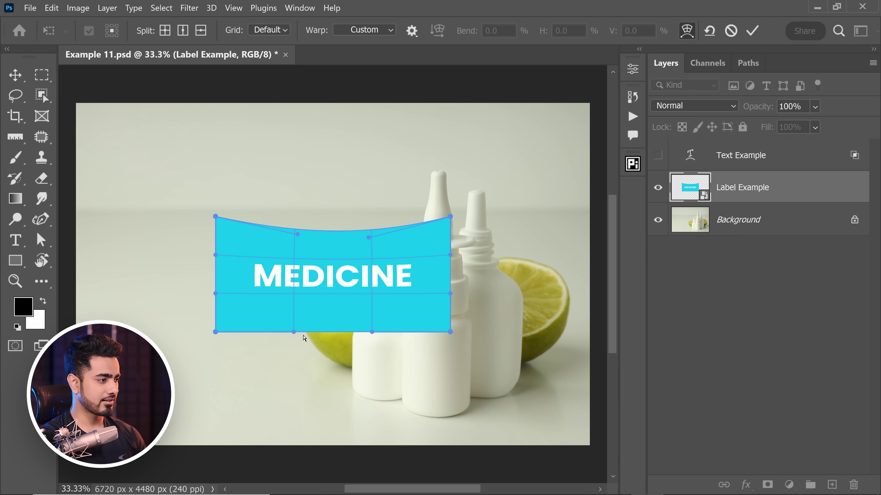
{"action": "left_click_drag", "start_coordinate": [294, 332], "coordinate": [297, 360]}
{"action": "left_click_drag", "start_coordinate": [374, 340], "coordinate": [376, 365]}
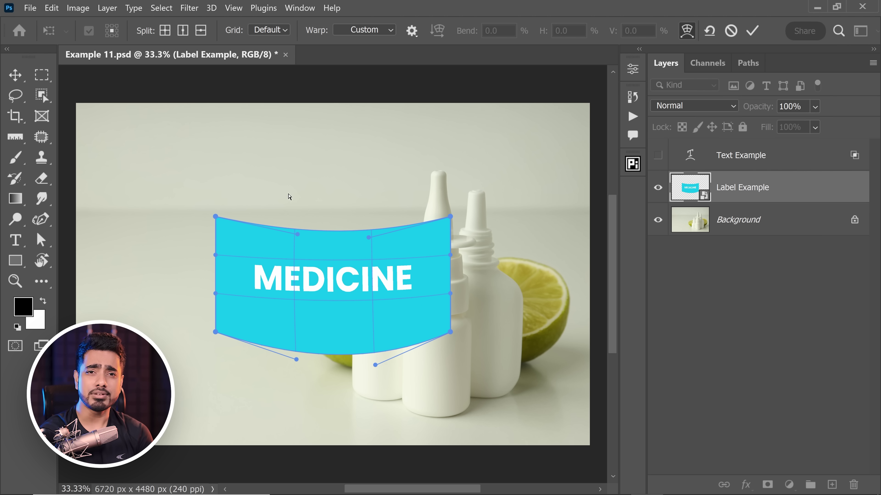
Undo the custom bends on the label's top and bottom edges
{"action": "key", "text": "ctrl+z"}
{"action": "key", "text": "ctrl+z"}
{"action": "key", "text": "ctrl+z"}
{"action": "key", "text": "ctrl+z"}
{"action": "key", "text": "ctrl+z"}
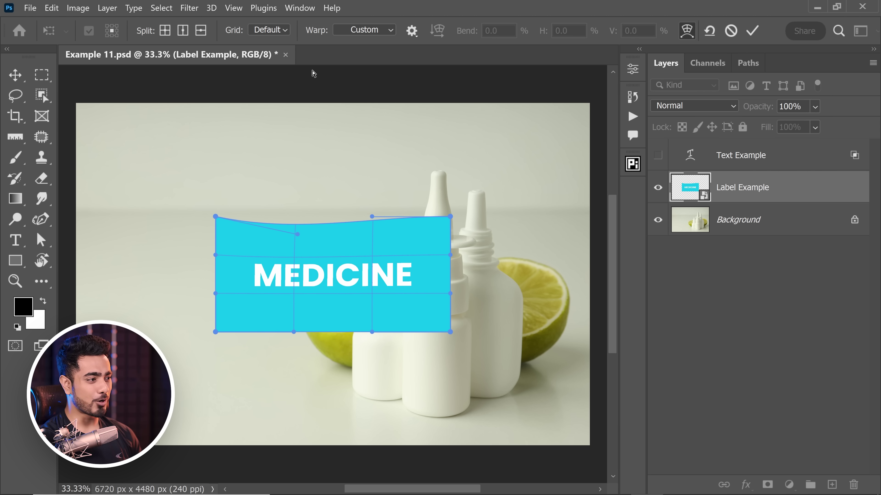
Apply the Cylinder warp to the label and fit its width, height and curvature to the front bottle
{"action": "left_click", "coordinate": [364, 30]}
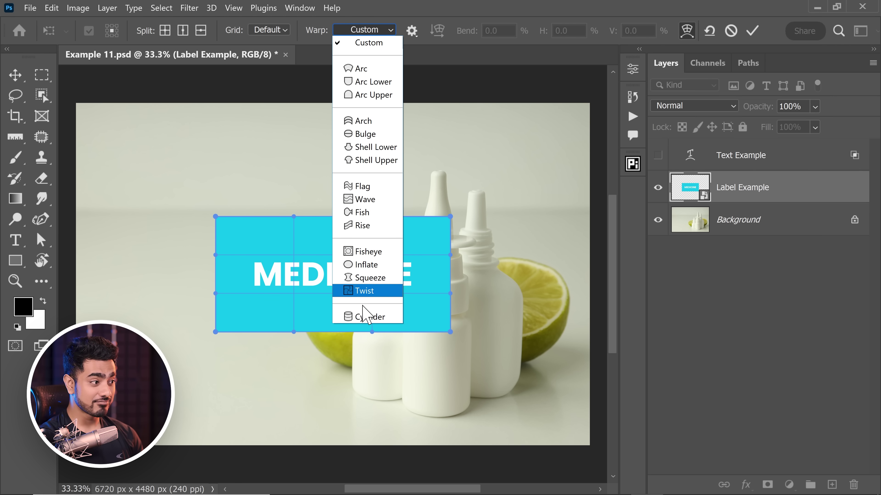
{"action": "left_click", "coordinate": [379, 327]}
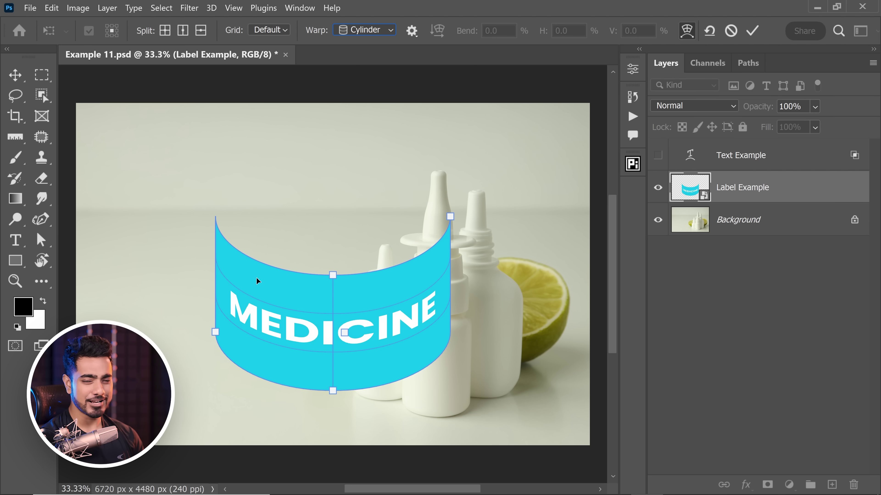
{"action": "left_click_drag", "start_coordinate": [450, 217], "coordinate": [472, 290]}
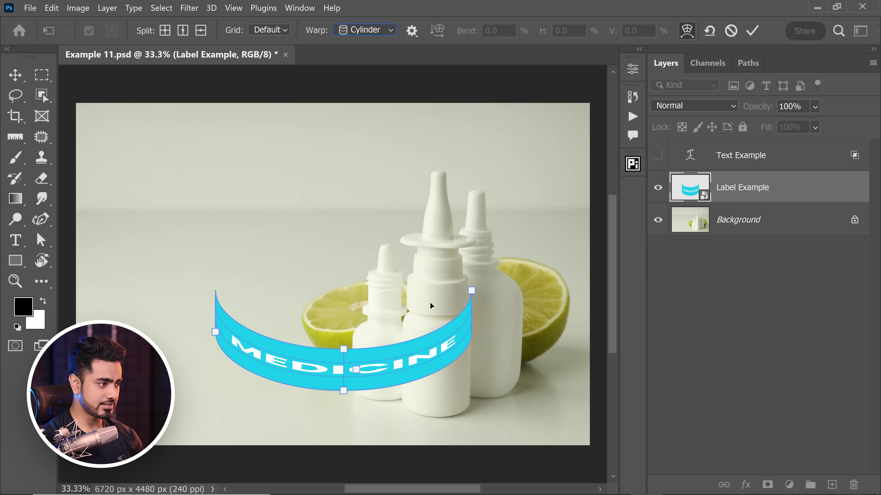
{"action": "left_click_drag", "start_coordinate": [214, 337], "coordinate": [215, 312]}
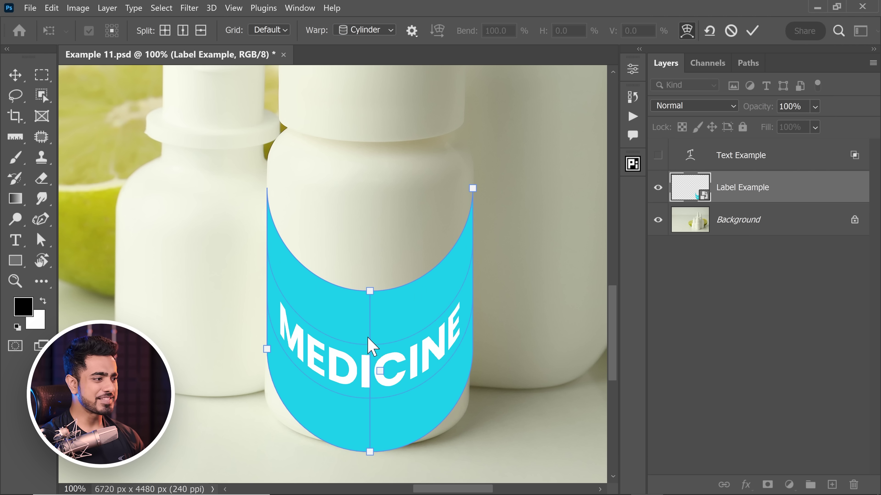
{"action": "left_click_drag", "start_coordinate": [376, 293], "coordinate": [375, 213]}
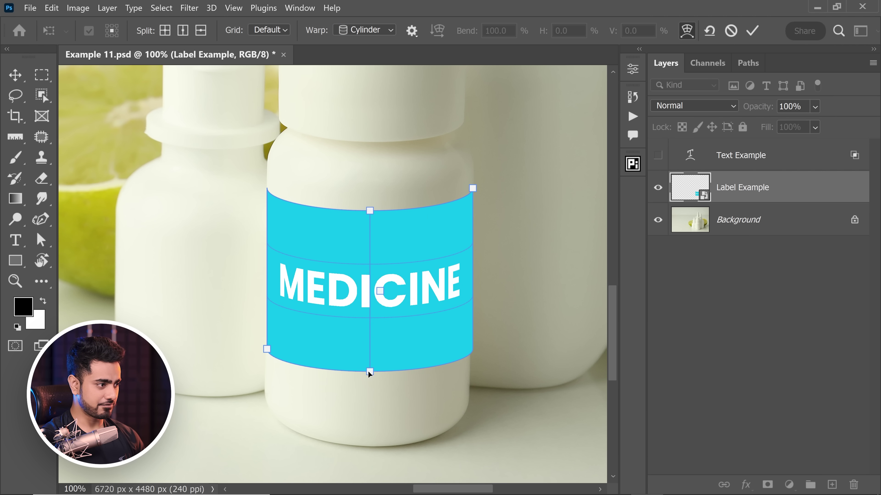
{"action": "left_click_drag", "start_coordinate": [368, 371], "coordinate": [370, 380]}
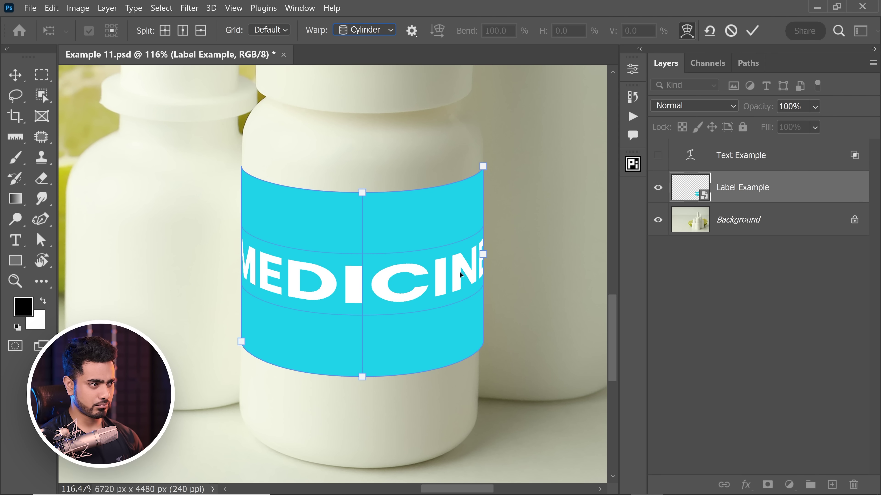
Commit the label's cylinder warp and undo the whole transform
{"action": "scroll", "coordinate": [403, 270], "scroll_direction": "down", "scroll_amount": 5}
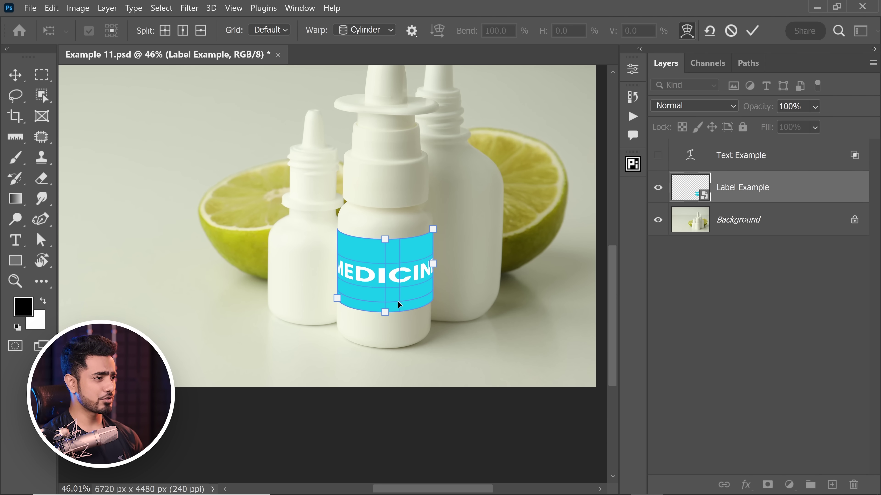
{"action": "key", "text": "Return"}
{"action": "key", "text": "ctrl+z"}
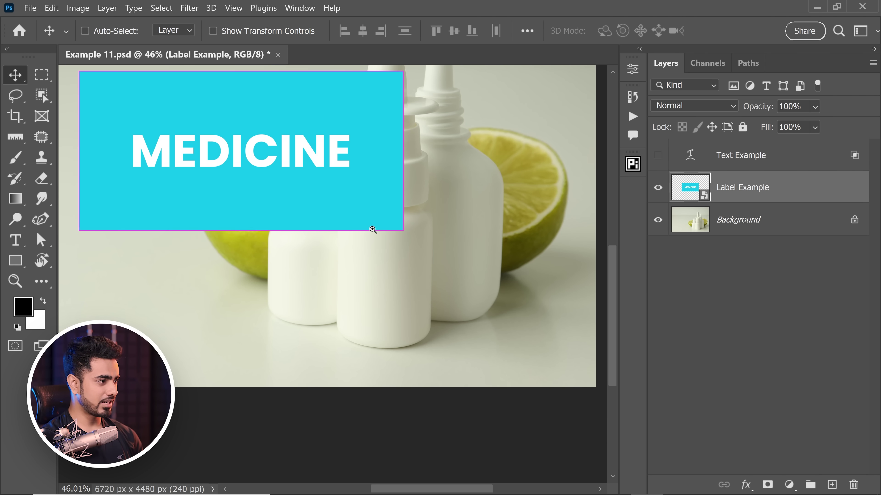
Warp the Label Example layer with the Cylinder preset again and wrap it around the front bottle
{"action": "scroll", "coordinate": [402, 301], "scroll_direction": "down", "scroll_amount": 2}
{"action": "key", "text": "ctrl+t"}
{"action": "right_click", "coordinate": [329, 189]}
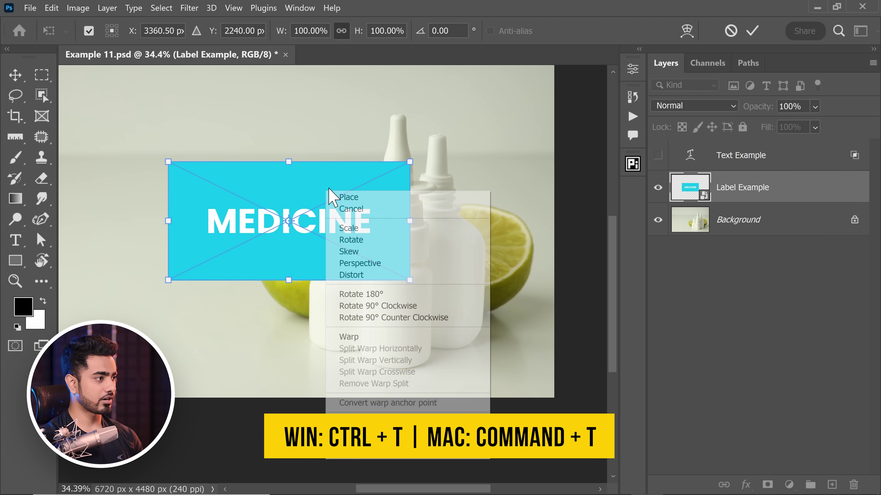
{"action": "left_click", "coordinate": [374, 336]}
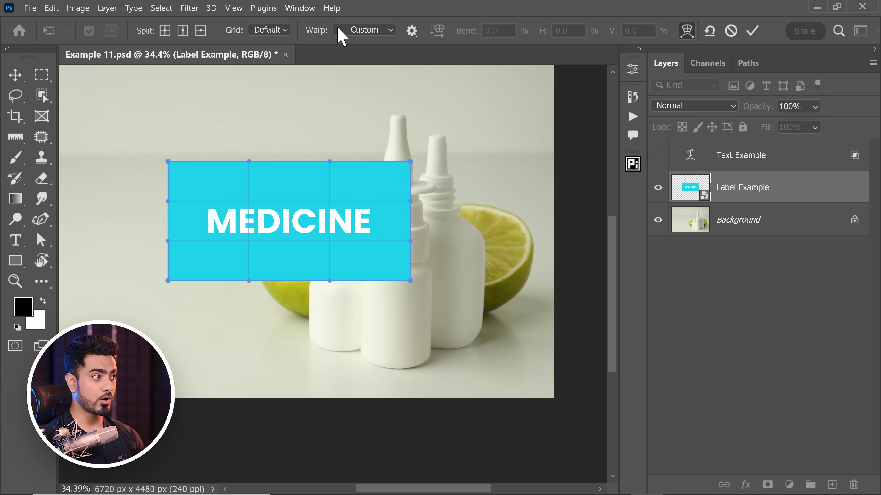
{"action": "left_click", "coordinate": [361, 30]}
{"action": "left_click", "coordinate": [367, 317]}
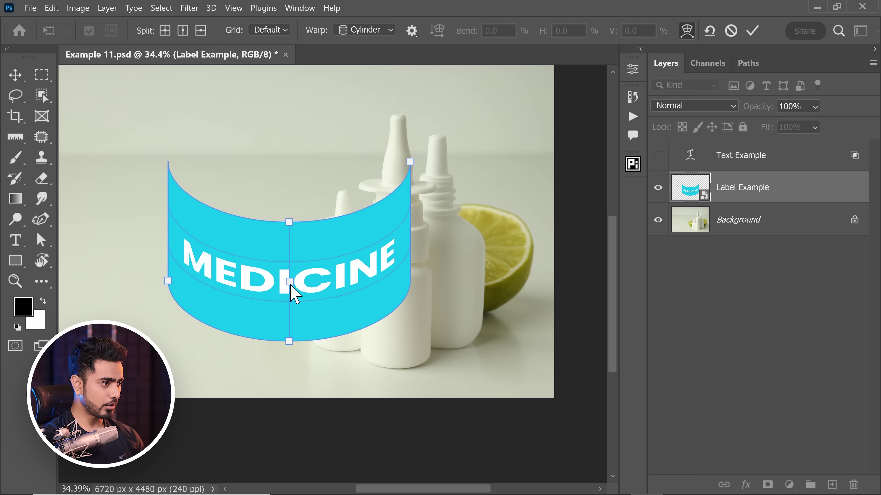
{"action": "left_click_drag", "start_coordinate": [306, 287], "coordinate": [265, 285]}
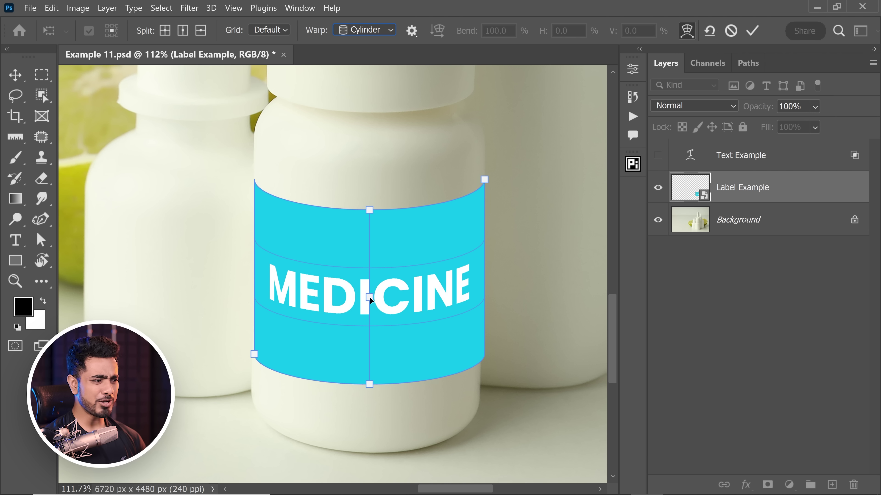
Try stretching the MEDICINE artwork around the cylinder with its centre handle, and undo the adjustment
{"action": "left_click_drag", "start_coordinate": [370, 298], "coordinate": [447, 285]}
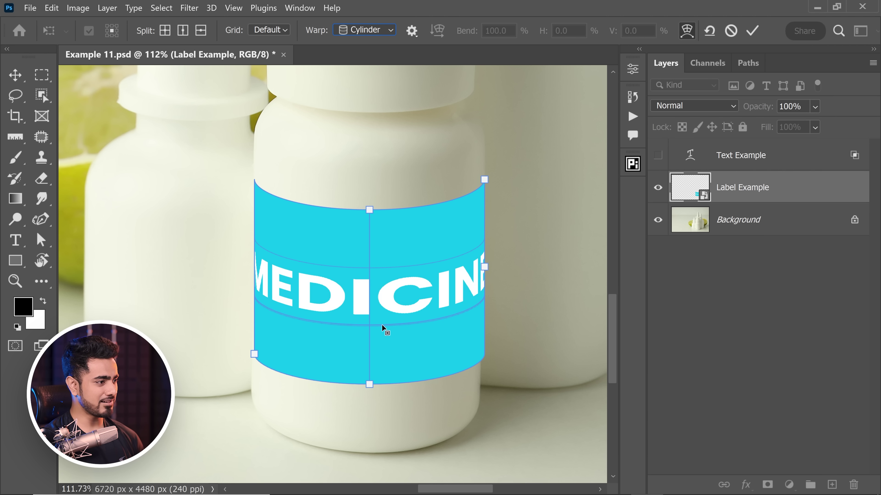
{"action": "key", "text": "ctrl+z"}
{"action": "key", "text": "ctrl+z"}
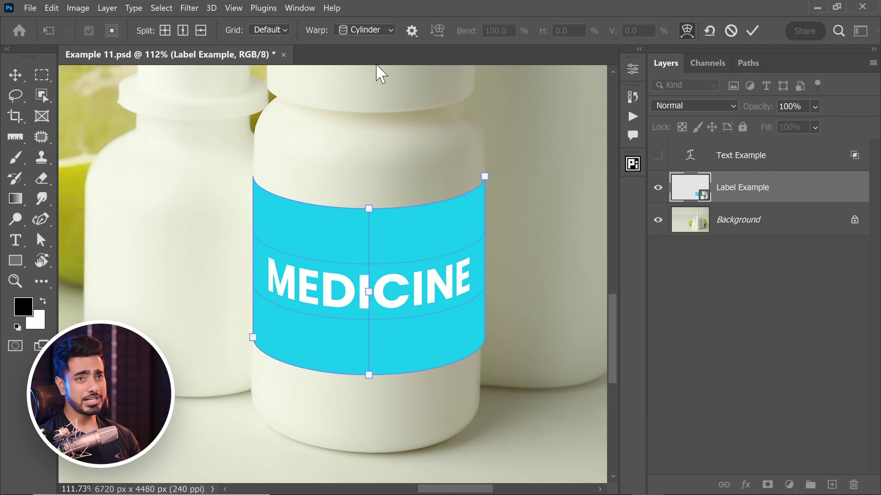
Switch the label's warp to Custom, fit its lower corners and left edge to the bottle's outline, and commit it
{"action": "left_click", "coordinate": [376, 34]}
{"action": "left_click", "coordinate": [375, 41]}
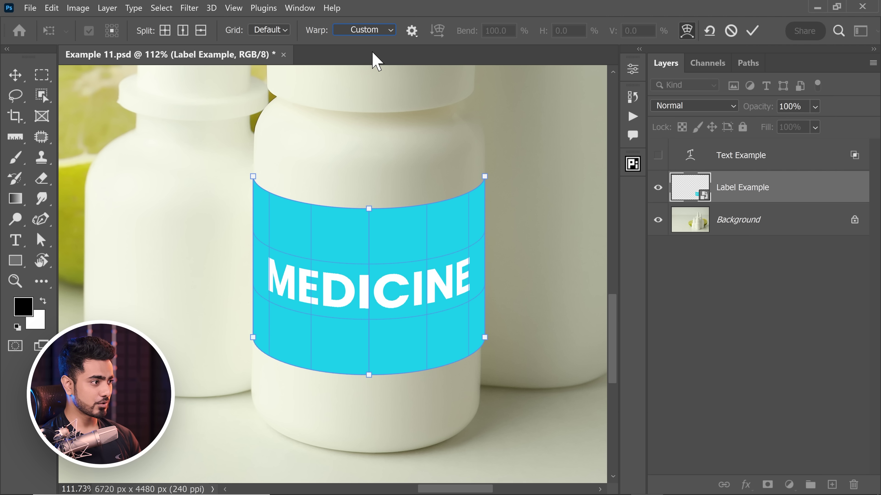
{"action": "left_click_drag", "start_coordinate": [486, 342], "coordinate": [481, 340]}
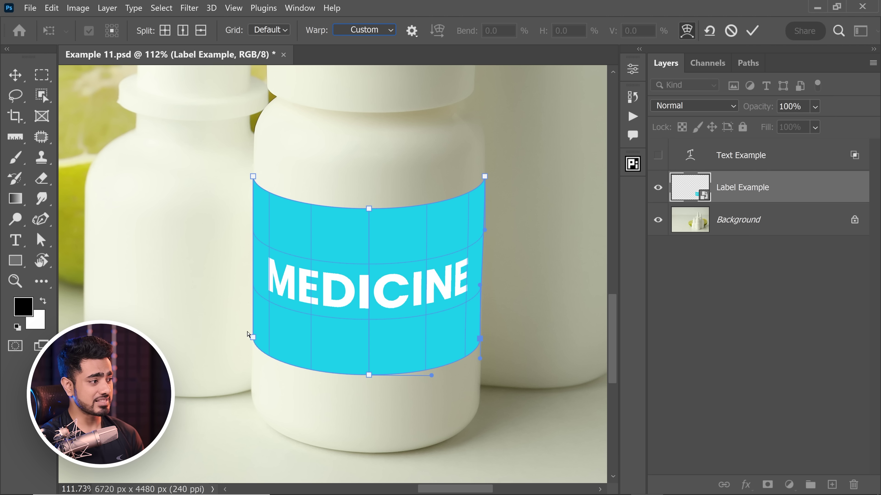
{"action": "left_click_drag", "start_coordinate": [253, 337], "coordinate": [254, 336]}
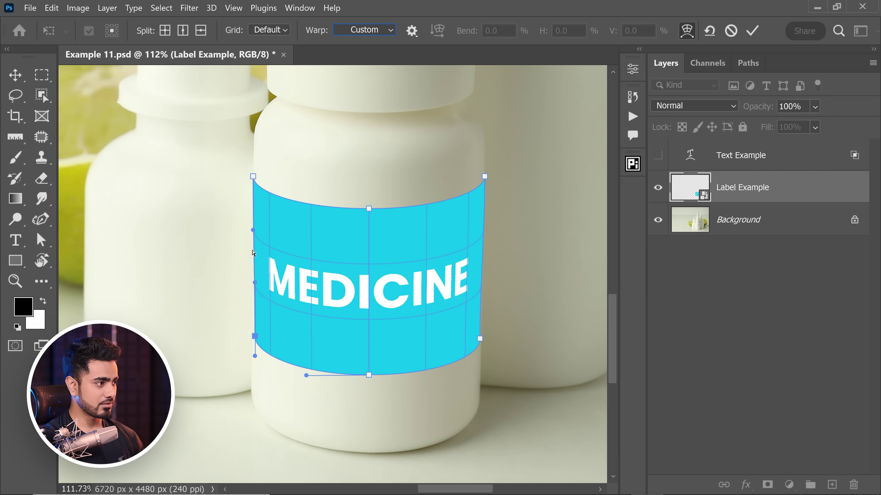
{"action": "mouse_move", "coordinate": [254, 283]}
{"action": "left_mouse_down"}
{"action": "mouse_move", "coordinate": [283, 282]}
{"action": "mouse_move", "coordinate": [260, 275]}
{"action": "left_mouse_up"}
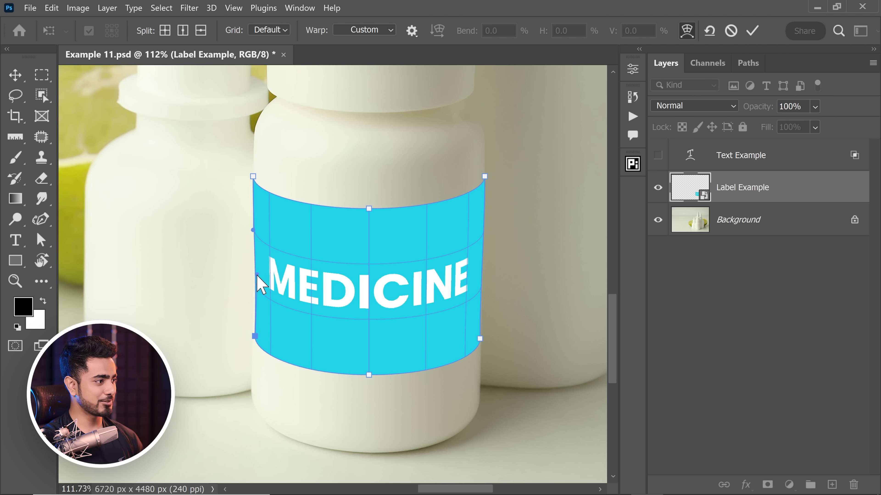
{"action": "left_click_drag", "start_coordinate": [254, 231], "coordinate": [255, 232]}
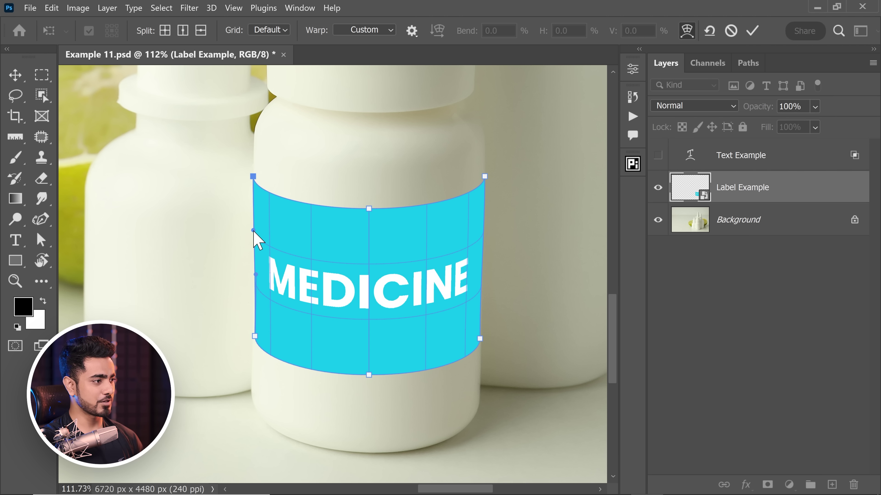
{"action": "key", "text": "Return"}
Set the Label Example layer's blend mode to Multiply
{"action": "left_click", "coordinate": [680, 106]}
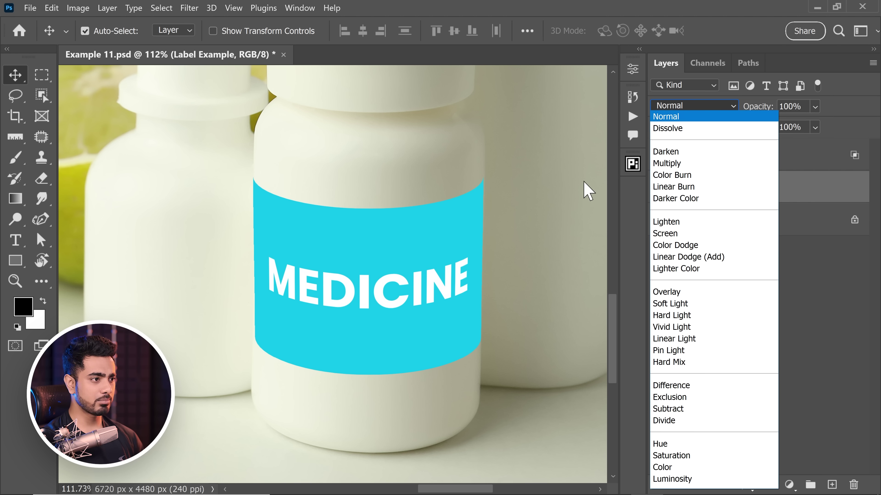
{"action": "left_click", "coordinate": [674, 163]}
{"action": "key", "text": "ctrl+0"}
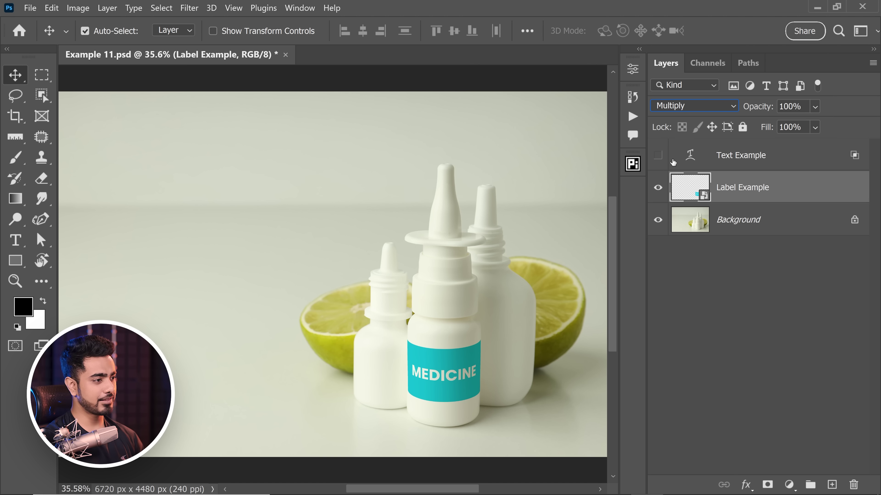
Hide the Label Example layer and show the Text Example layer, inspecting its curved text on the front bottle
{"action": "left_click", "coordinate": [658, 188]}
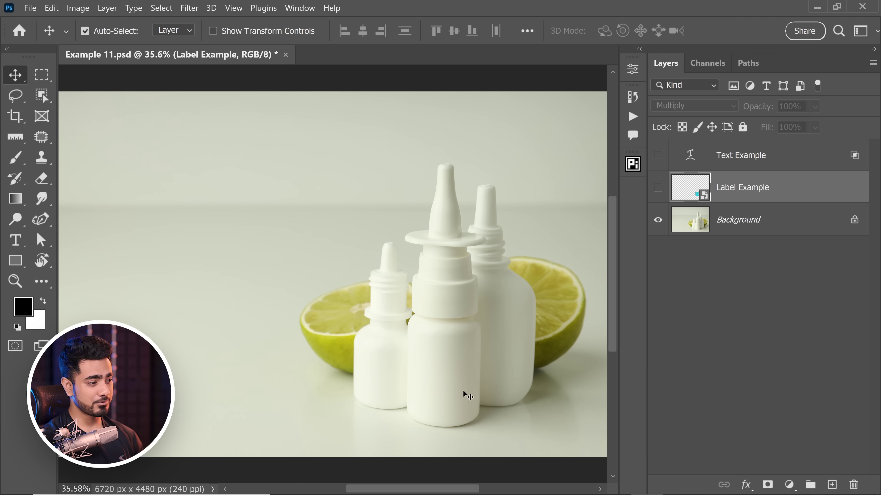
{"action": "left_click", "coordinate": [658, 156]}
{"action": "left_click", "coordinate": [658, 155]}
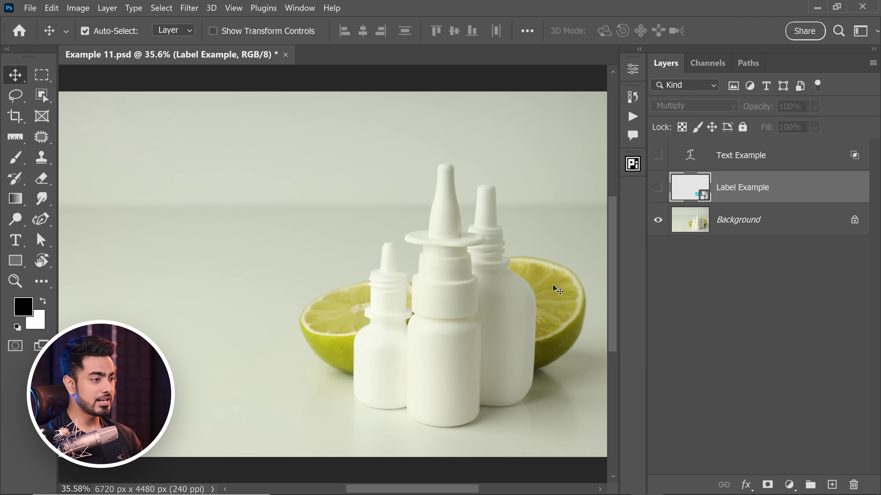
{"action": "left_click_drag", "start_coordinate": [456, 370], "coordinate": [479, 262]}
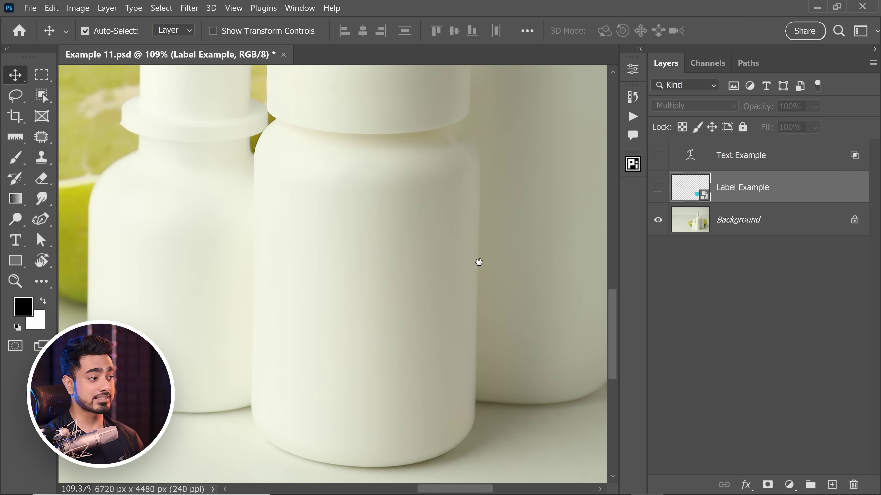
{"action": "left_click", "coordinate": [658, 155]}
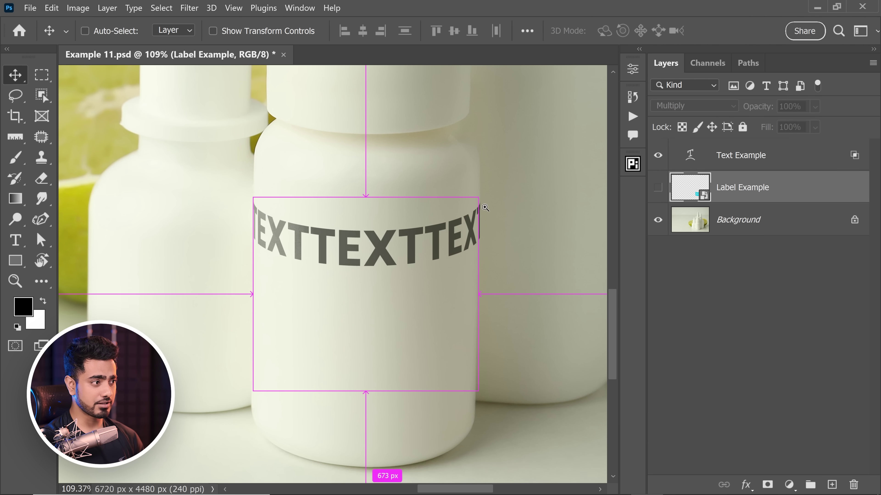
{"action": "scroll", "coordinate": [468, 239], "scroll_direction": "up", "scroll_amount": 5}
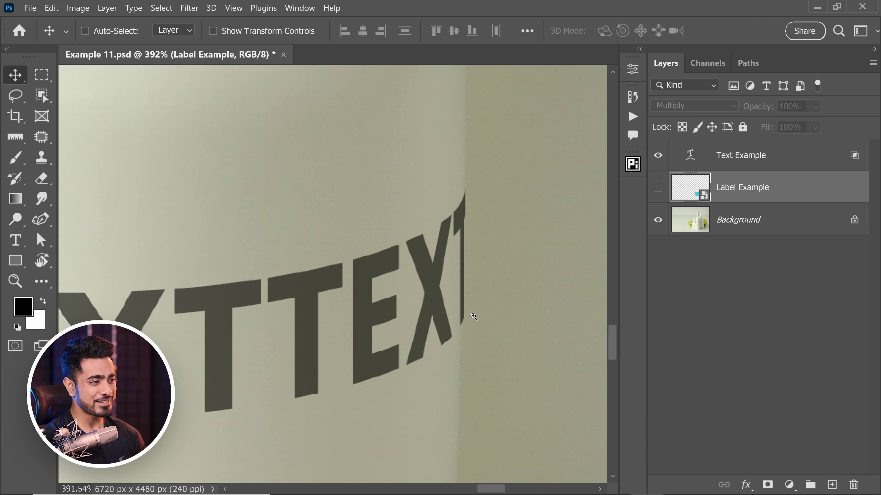
{"action": "left_click_drag", "start_coordinate": [473, 317], "coordinate": [428, 316]}
{"action": "left_click_drag", "start_coordinate": [338, 289], "coordinate": [381, 289]}
{"action": "left_click_drag", "start_coordinate": [167, 244], "coordinate": [228, 236]}
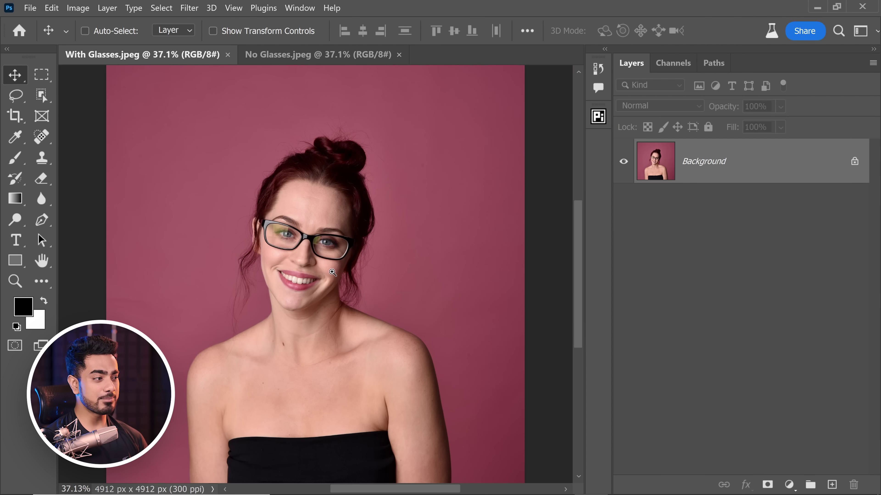
Compare the woman's face in With Glasses.jpeg with the same woman's face in No Glasses.jpeg
{"action": "left_click_drag", "start_coordinate": [333, 272], "coordinate": [362, 312]}
{"action": "left_click", "coordinate": [313, 56]}
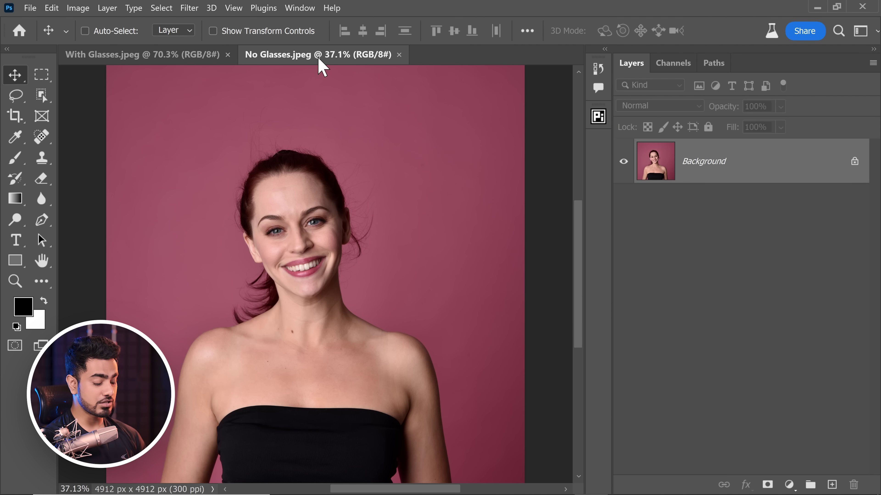
{"action": "left_click", "coordinate": [157, 57]}
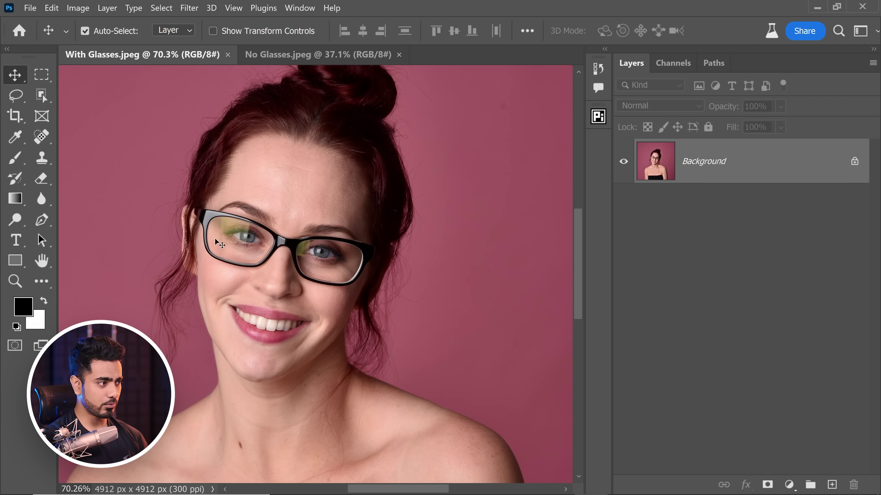
{"action": "key", "text": "ctrl+0"}
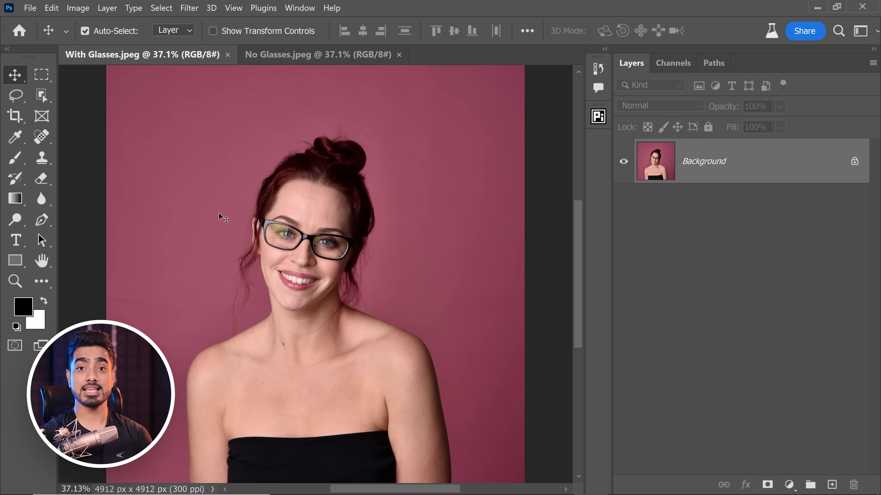
Draw a freehand Lasso selection loosely around the glasses in With Glasses.jpeg
{"action": "left_click_drag", "start_coordinate": [312, 247], "coordinate": [332, 247]}
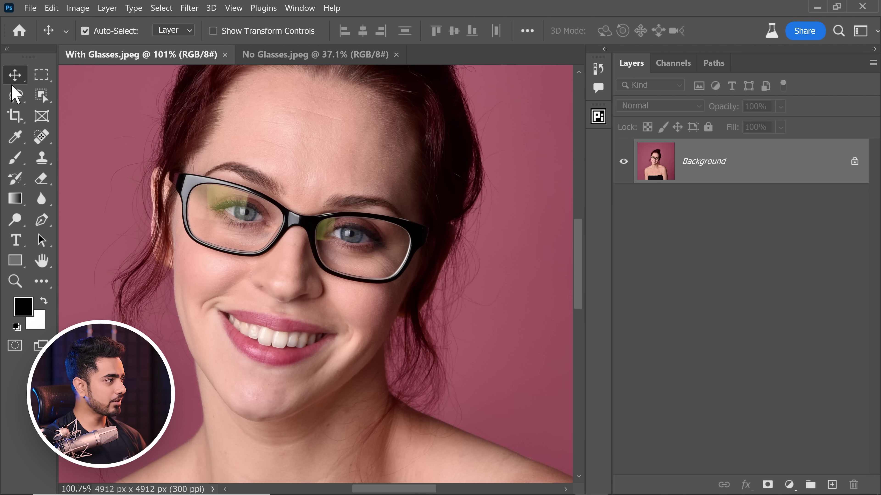
{"action": "left_click", "coordinate": [15, 95]}
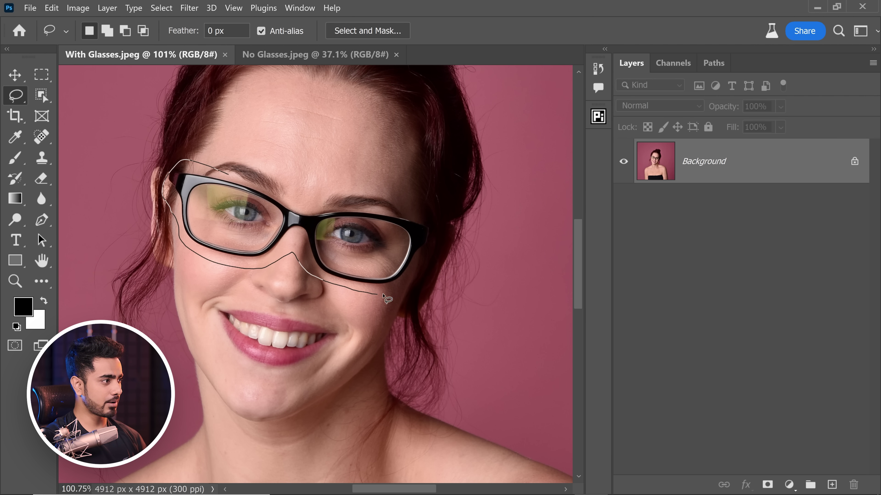
{"action": "left_click_drag", "start_coordinate": [230, 178], "coordinate": [226, 176]}
Start Content-Aware Fill on the selected glasses and load No Glasses.jpeg as the additional source document
{"action": "left_click", "coordinate": [52, 7]}
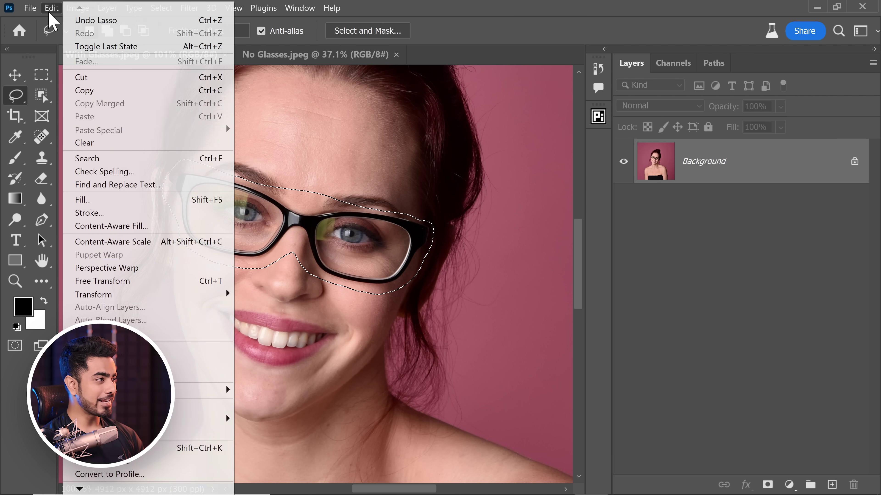
{"action": "left_click", "coordinate": [113, 228]}
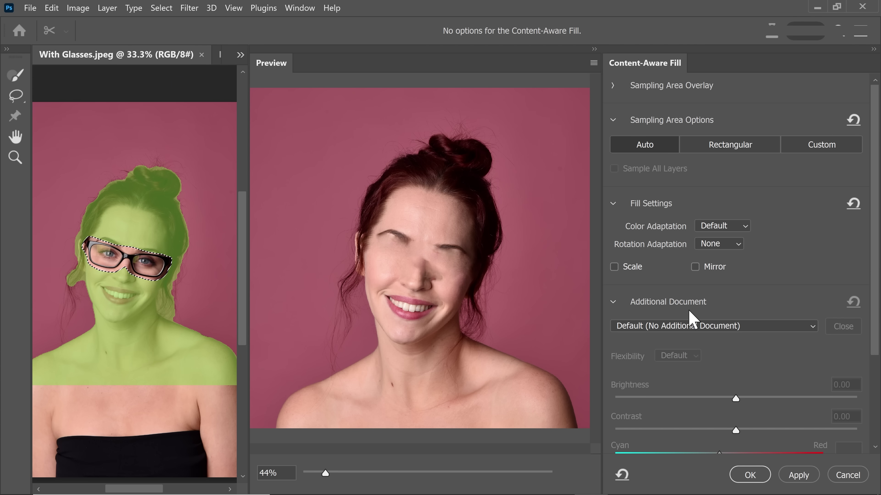
{"action": "left_click", "coordinate": [678, 327]}
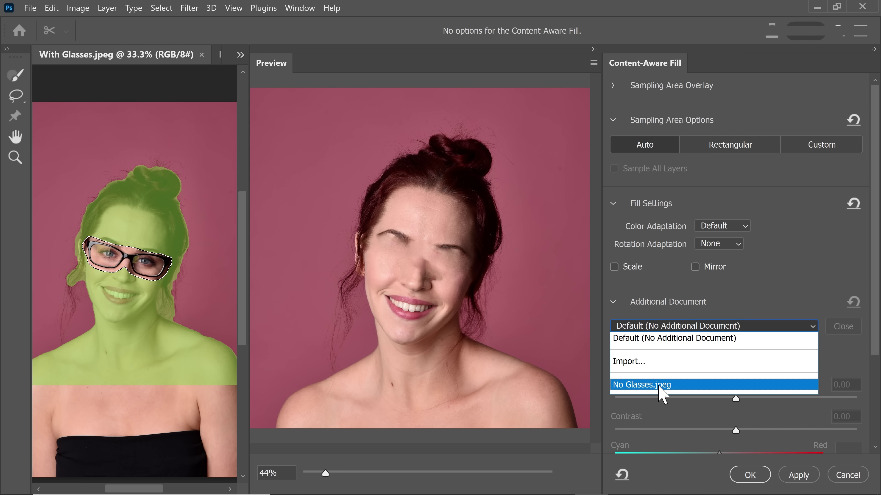
{"action": "left_click", "coordinate": [671, 385]}
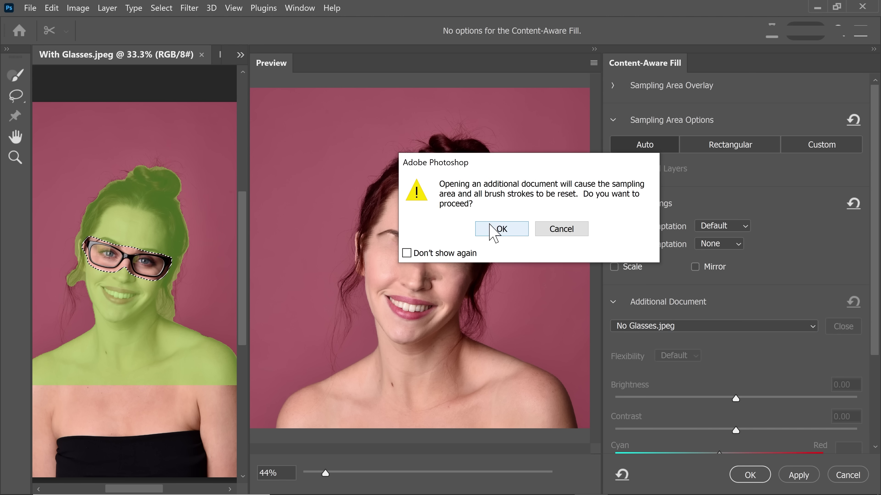
{"action": "left_click", "coordinate": [497, 229]}
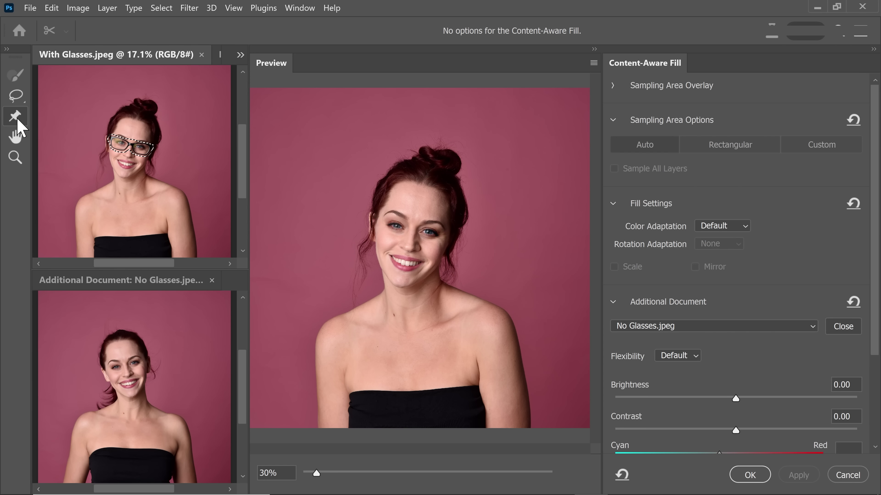
Place an alignment point at the outer corner of the first eye and check its match in No Glasses.jpeg
{"action": "left_click", "coordinate": [15, 118]}
{"action": "key", "text": "ctrl+plus"}
{"action": "key", "text": "ctrl+plus"}
{"action": "key", "text": "ctrl+plus"}
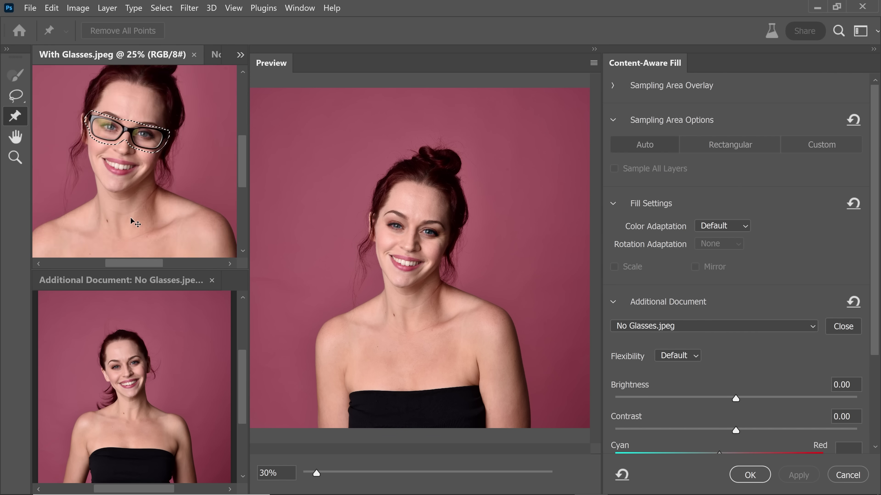
{"action": "key", "text": "ctrl+plus"}
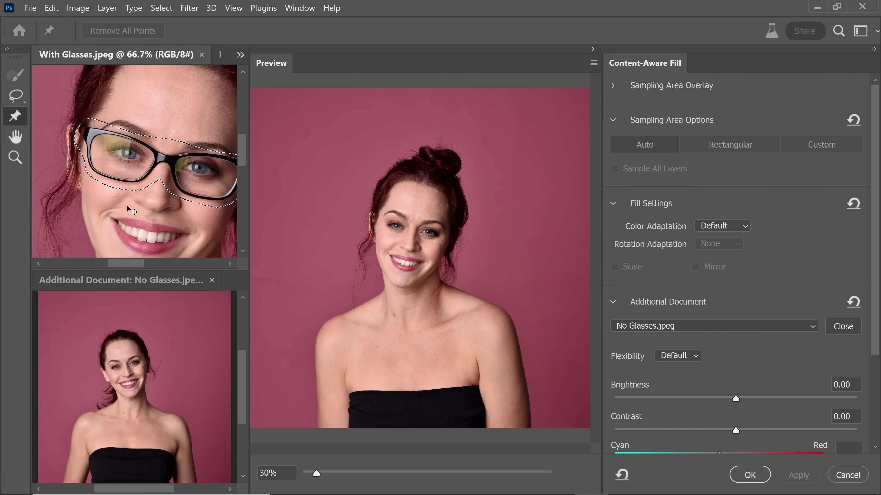
{"action": "key", "text": "ctrl+plus"}
{"action": "key", "text": "ctrl+plus"}
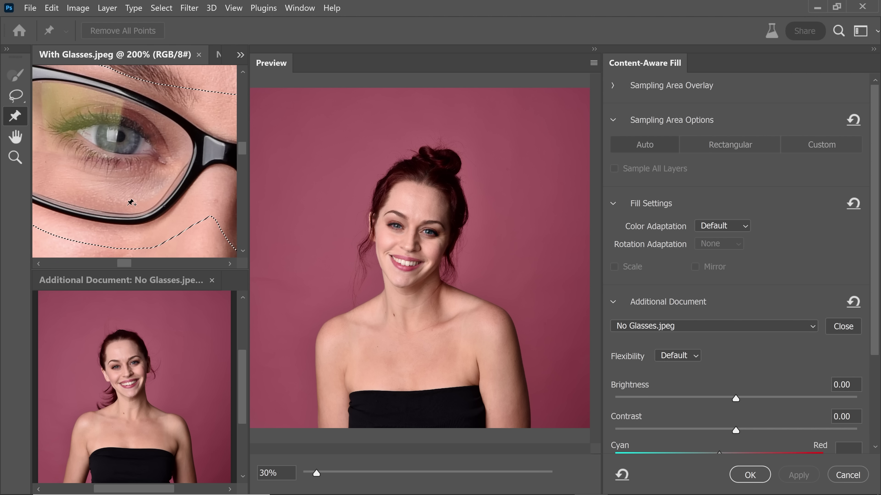
{"action": "left_click", "coordinate": [75, 128]}
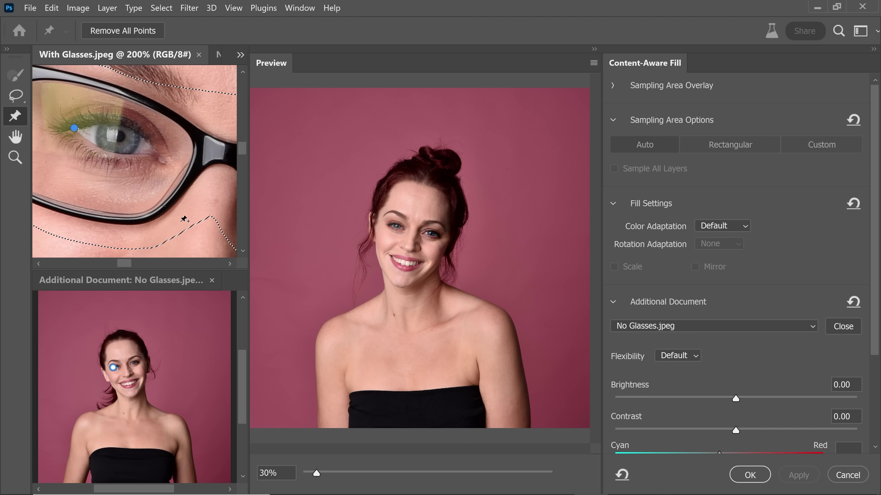
{"action": "scroll", "coordinate": [112, 367], "scroll_direction": "up", "scroll_amount": 7}
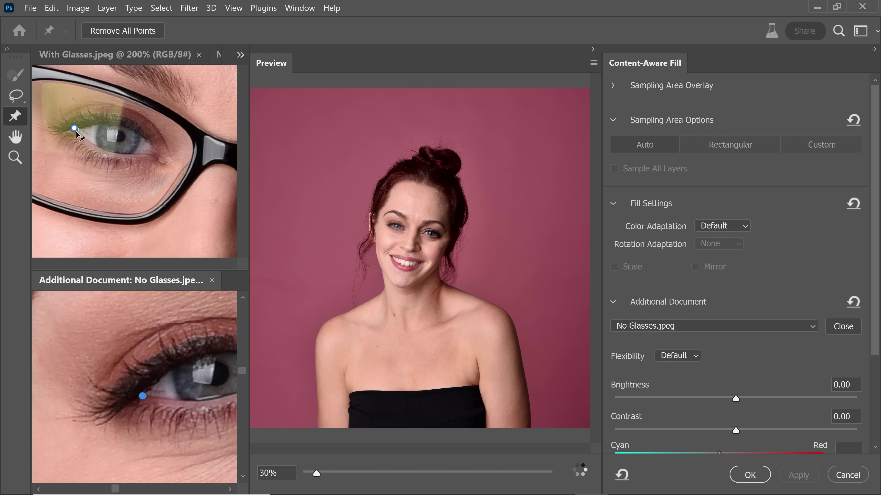
Pin the outer corner of the second eye, match it in No Glasses.jpeg, and apply the fill to a new layer
{"action": "left_click_drag", "start_coordinate": [199, 189], "coordinate": [205, 206]}
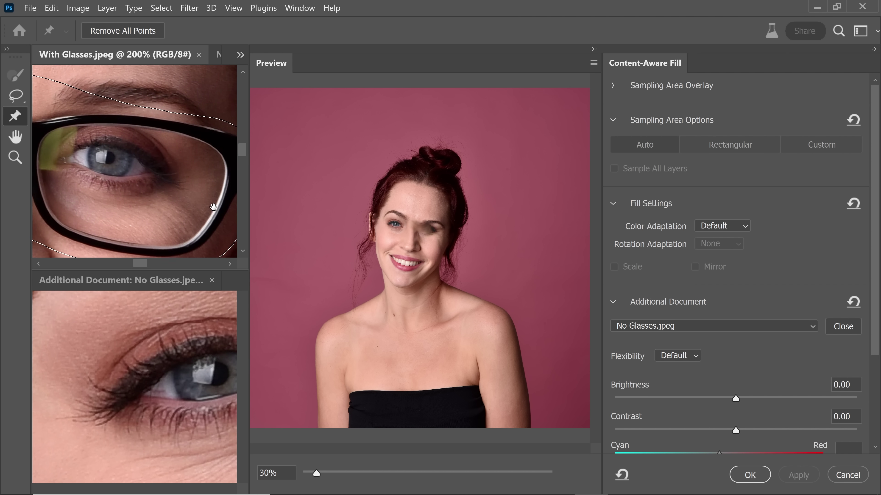
{"action": "left_click", "coordinate": [152, 171]}
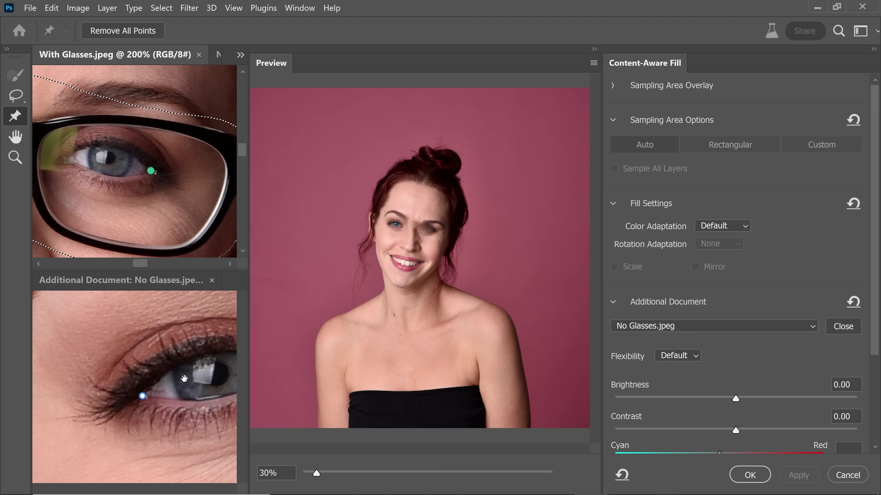
{"action": "left_click_drag", "start_coordinate": [185, 379], "coordinate": [116, 337]}
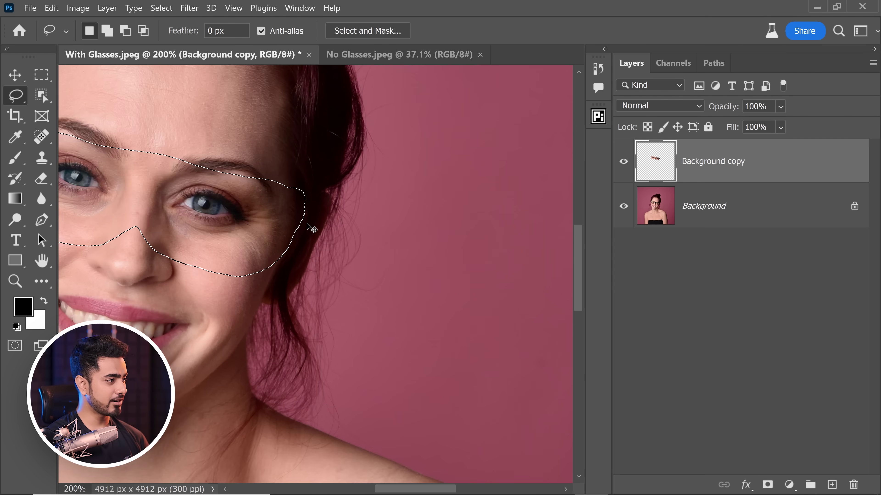
Deselect the filled area around the eyes with the whole portrait in view
{"action": "key", "text": "ctrl+minus"}
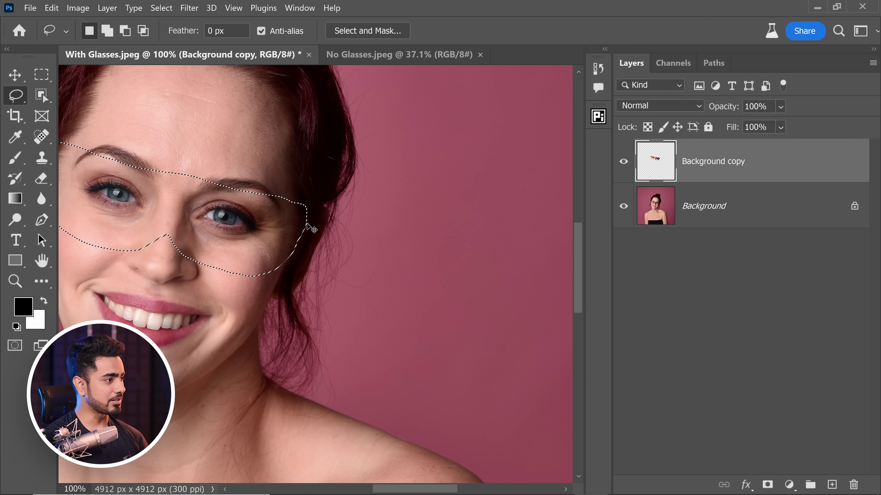
{"action": "key", "text": "ctrl+0"}
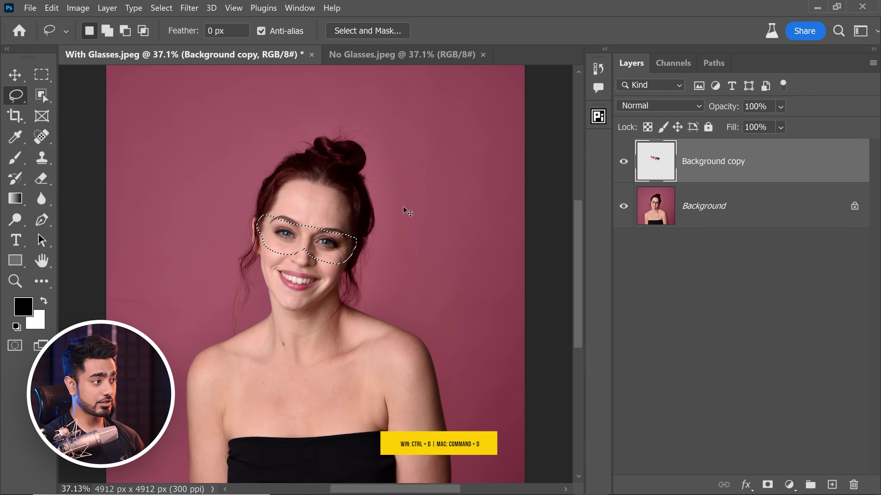
{"action": "key", "text": "ctrl+d"}
Inspect the filled eye area up close, toggling the Background copy layer's visibility to compare it with the original
{"action": "scroll", "coordinate": [311, 236], "scroll_direction": "up", "scroll_amount": 10}
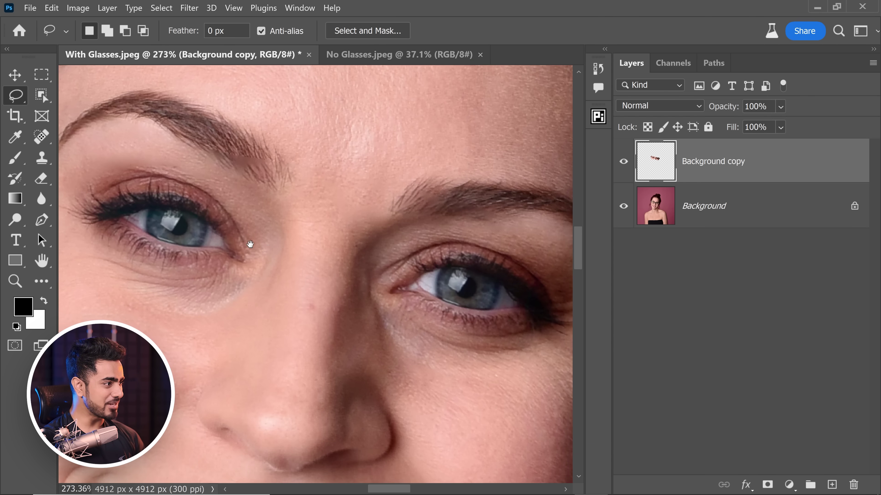
{"action": "left_click_drag", "start_coordinate": [250, 244], "coordinate": [279, 230]}
{"action": "left_click_drag", "start_coordinate": [403, 267], "coordinate": [266, 236]}
{"action": "scroll", "coordinate": [481, 236], "scroll_direction": "down", "scroll_amount": 2}
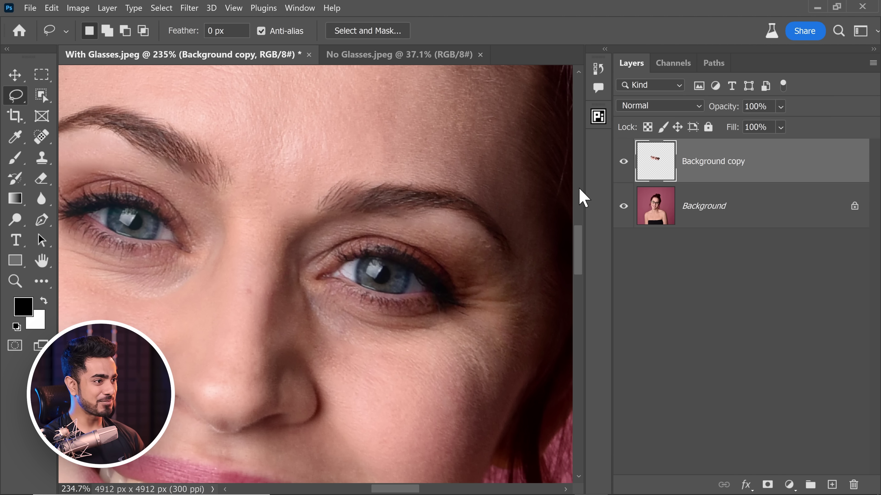
{"action": "left_click", "coordinate": [624, 163]}
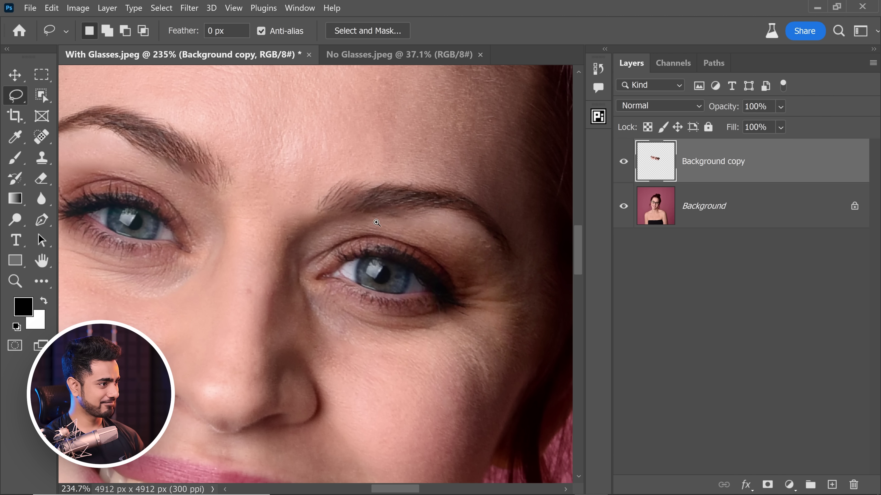
{"action": "scroll", "coordinate": [376, 223], "scroll_direction": "down", "scroll_amount": 4}
{"action": "left_click_drag", "start_coordinate": [362, 229], "coordinate": [378, 245]}
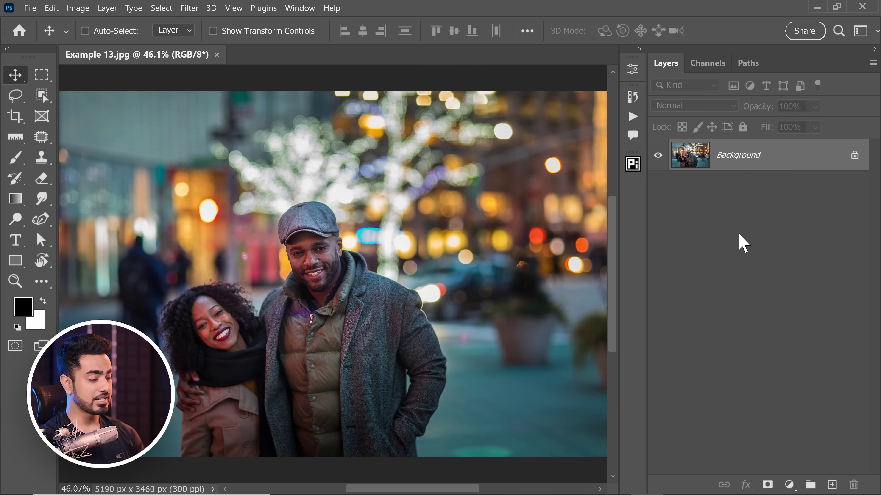
Duplicate the Background layer of Example 13.jpg and convert the copy for smart filters
{"action": "key", "text": "ctrl+j"}
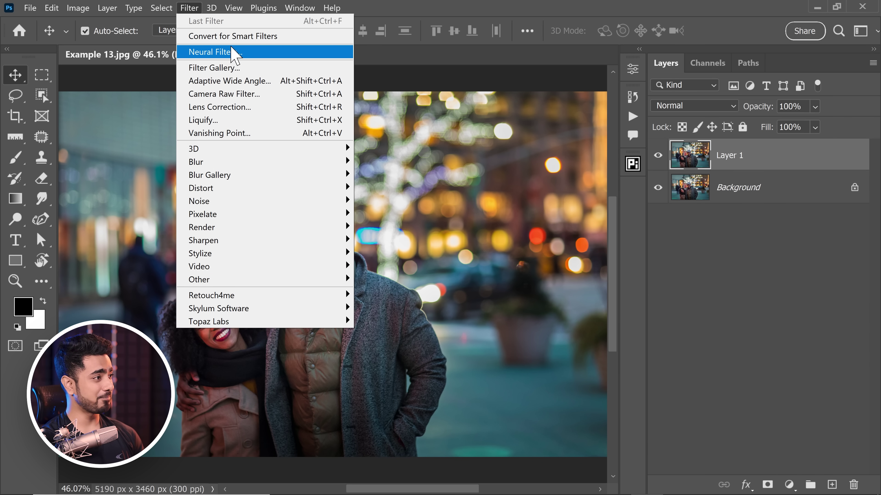
{"action": "left_click", "coordinate": [244, 36]}
{"action": "left_click", "coordinate": [531, 222]}
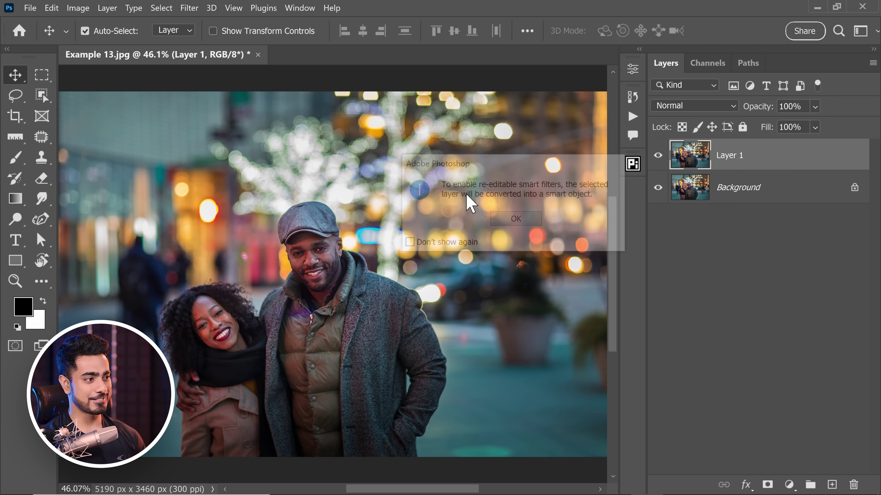
Open the smart object in the Camera Raw Filter and create a Select Subject mask over the couple
{"action": "left_click", "coordinate": [190, 8]}
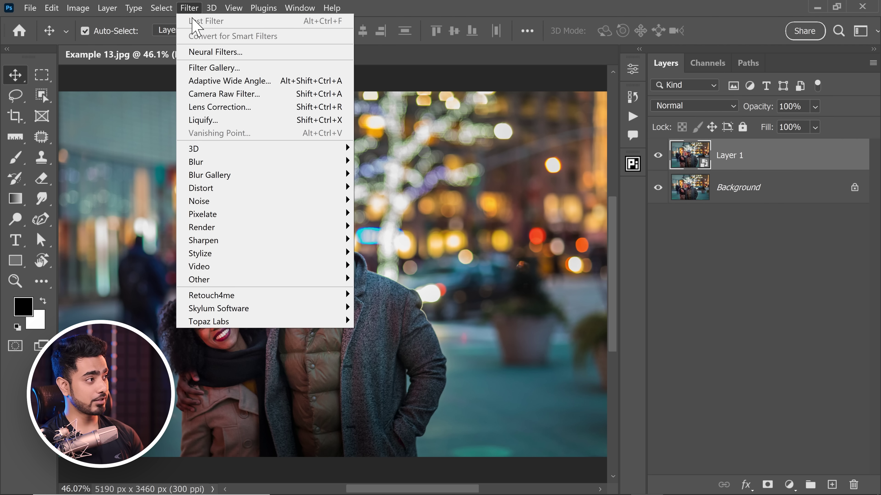
{"action": "left_click", "coordinate": [250, 94]}
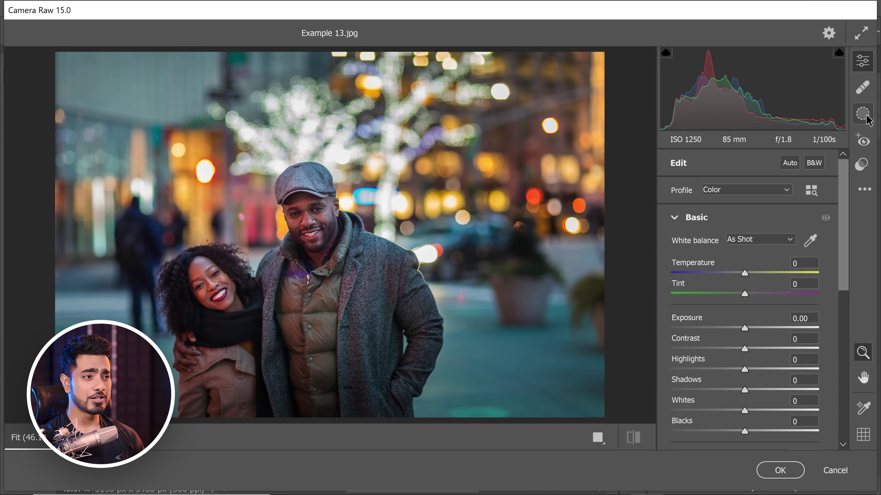
{"action": "left_click", "coordinate": [862, 116]}
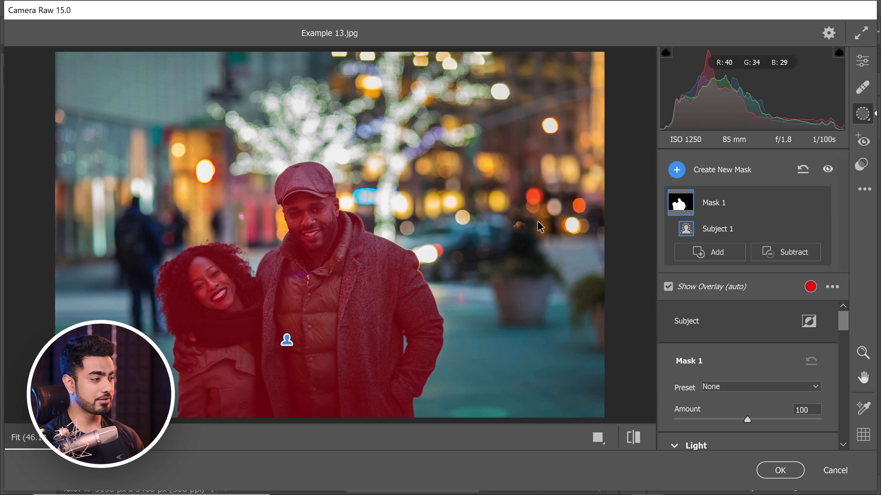
Set the subject mask's Exposure to +0.40
{"action": "left_click_drag", "start_coordinate": [843, 332], "coordinate": [844, 345]}
{"action": "left_click_drag", "start_coordinate": [747, 364], "coordinate": [754, 362]}
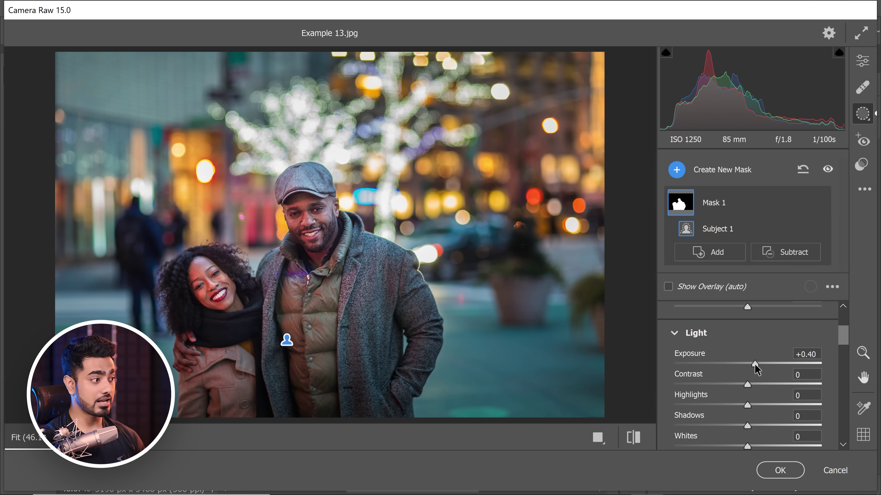
Add a Select Background mask, set its Exposure to -0.35 and Contrast to -34, and preview the adjustments
{"action": "left_click", "coordinate": [679, 172]}
{"action": "left_click", "coordinate": [698, 208]}
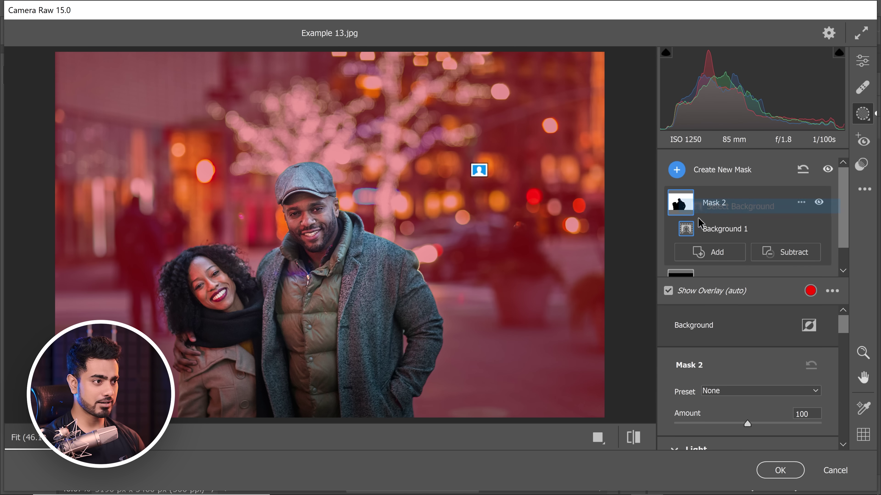
{"action": "scroll", "coordinate": [739, 367], "scroll_direction": "down", "scroll_amount": 4}
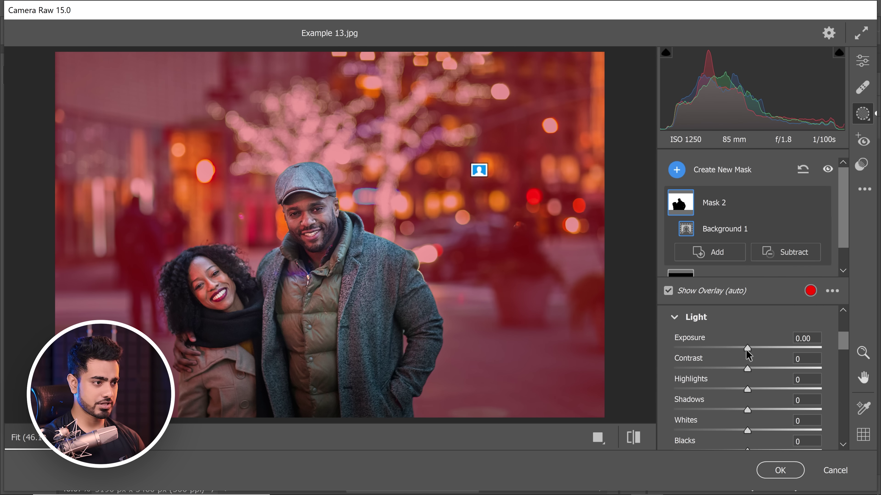
{"action": "left_click_drag", "start_coordinate": [746, 349], "coordinate": [719, 374]}
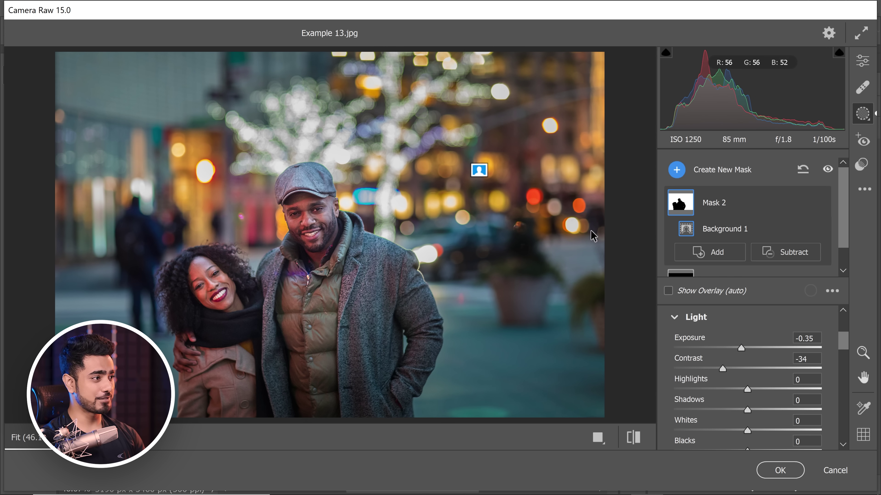
{"action": "left_click", "coordinate": [614, 270]}
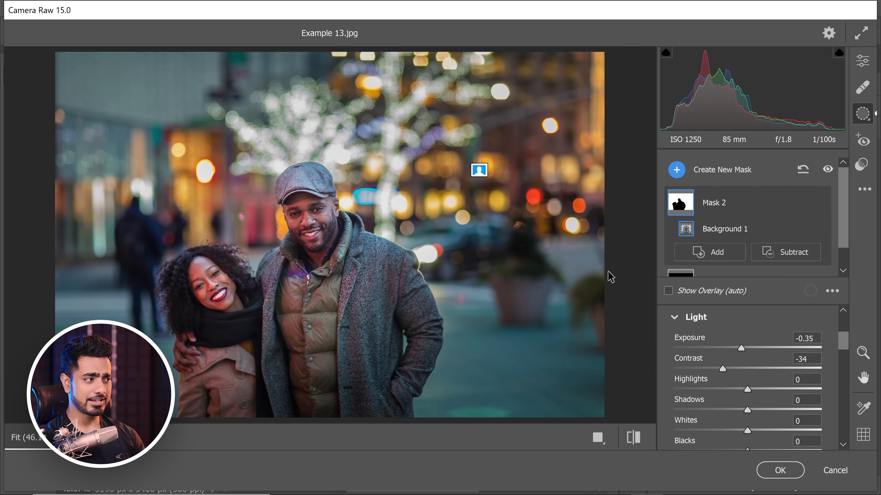
{"action": "key", "text": "p"}
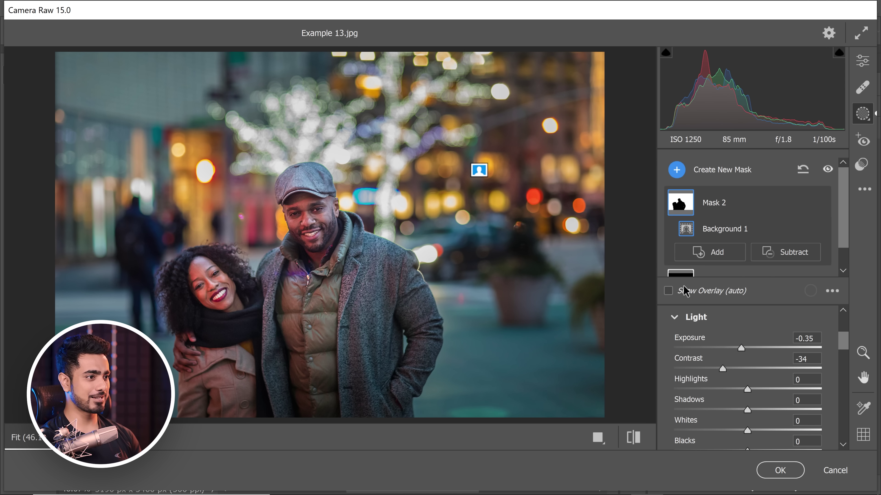
Select the subject mask of the couple and set its Contrast to +16
{"action": "scroll", "coordinate": [733, 280], "scroll_direction": "down", "scroll_amount": 1}
{"action": "left_click", "coordinate": [731, 257]}
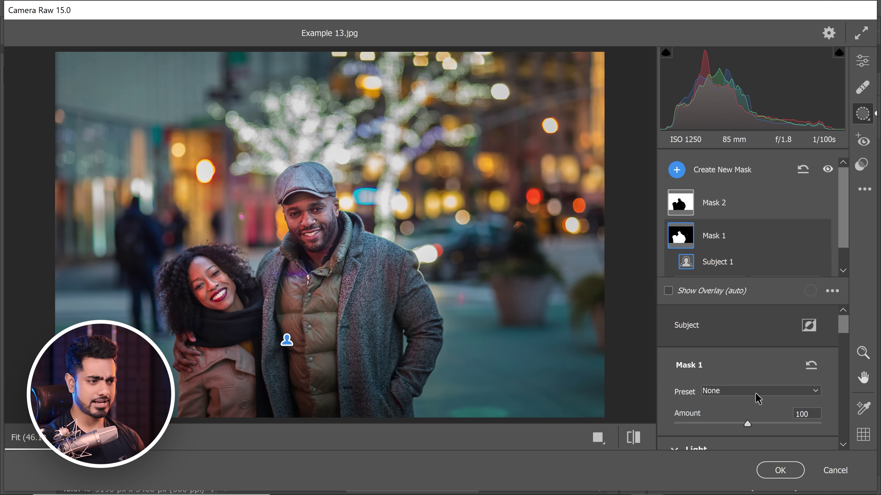
{"action": "scroll", "coordinate": [843, 335], "scroll_direction": "down", "scroll_amount": 2}
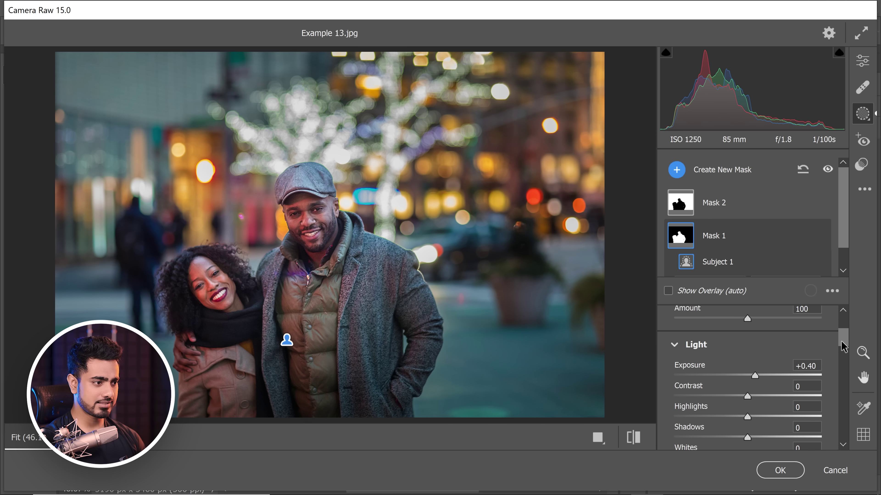
{"action": "scroll", "coordinate": [834, 226], "scroll_direction": "up", "scroll_amount": 2}
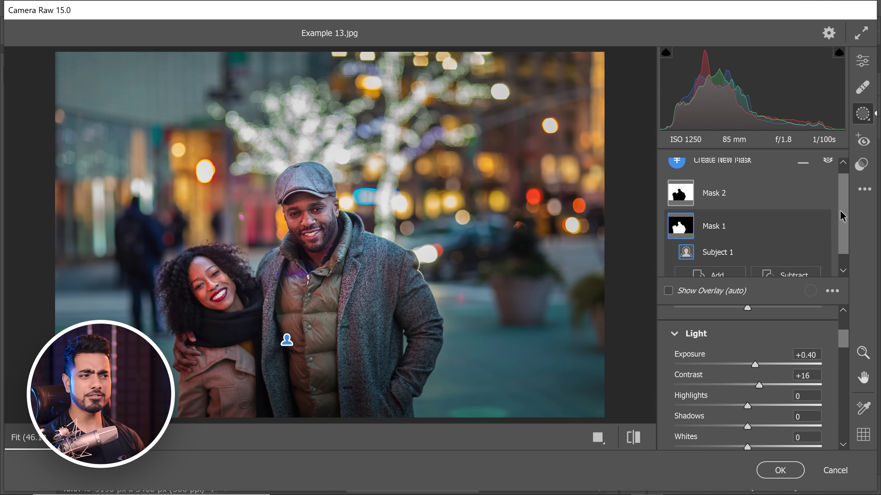
Create a Select People mask for Person 2 covering Face Skin, Eyebrows and Lips as one combined mask
{"action": "left_click", "coordinate": [677, 170]}
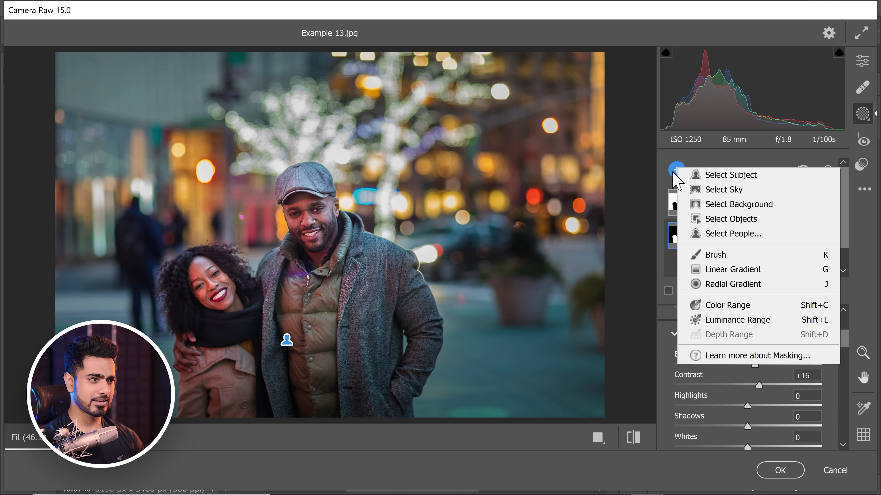
{"action": "left_click", "coordinate": [739, 236]}
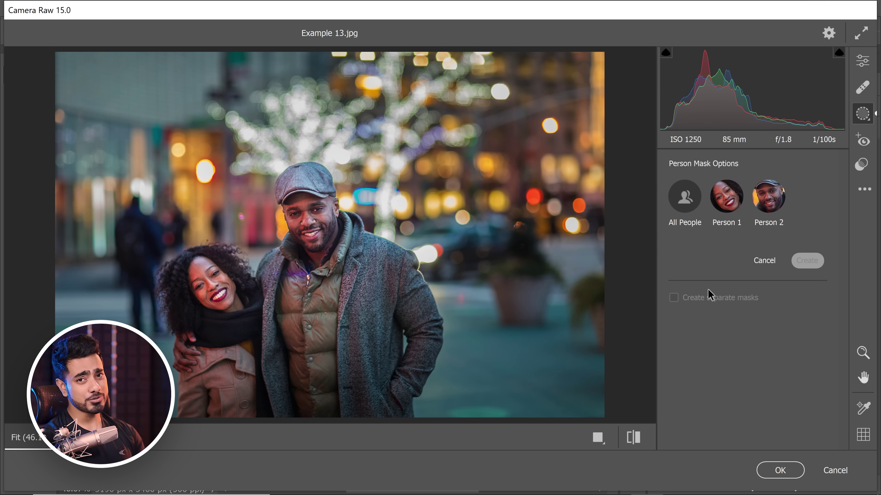
{"action": "left_click", "coordinate": [773, 204]}
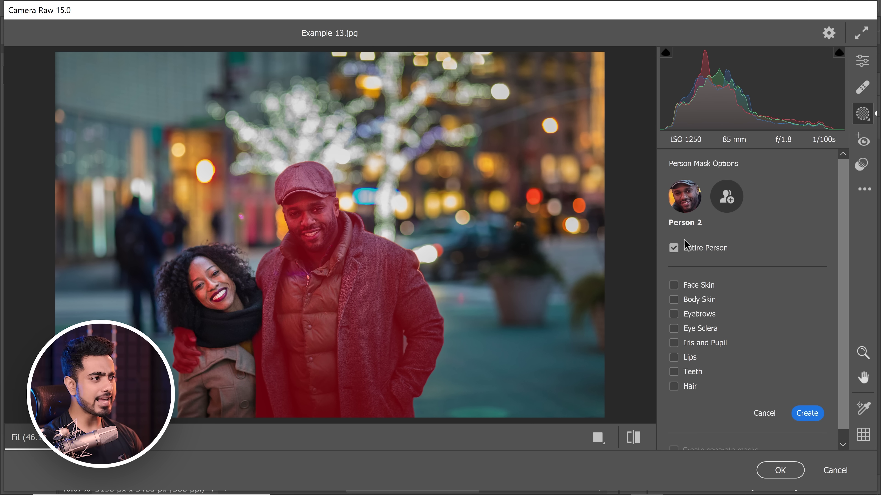
{"action": "left_click", "coordinate": [673, 285]}
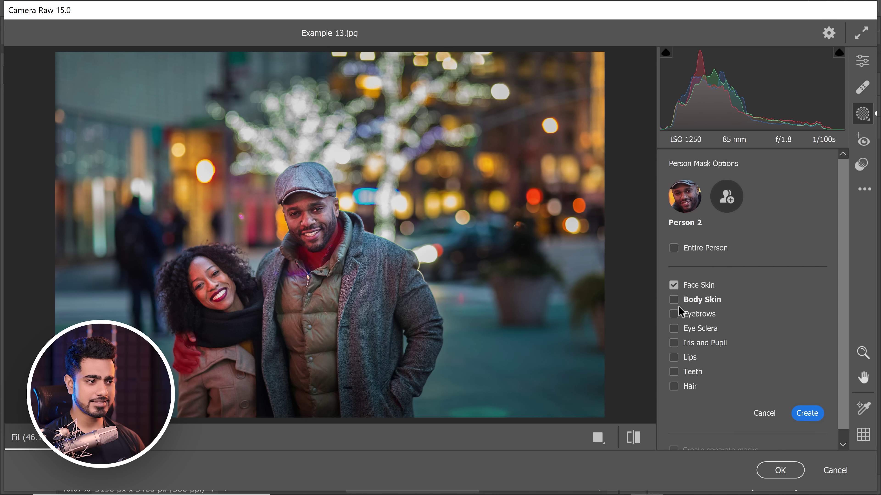
{"action": "left_click", "coordinate": [673, 314]}
{"action": "left_click", "coordinate": [673, 357]}
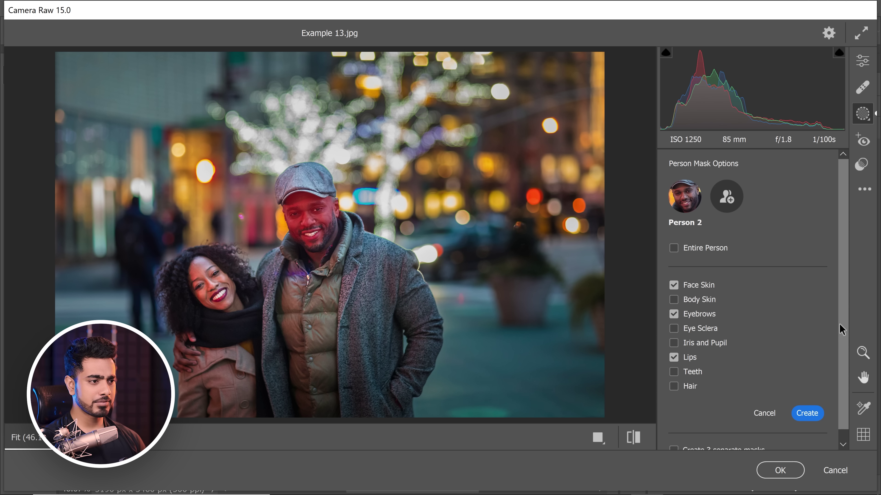
{"action": "scroll", "coordinate": [838, 366], "scroll_direction": "down", "scroll_amount": 1}
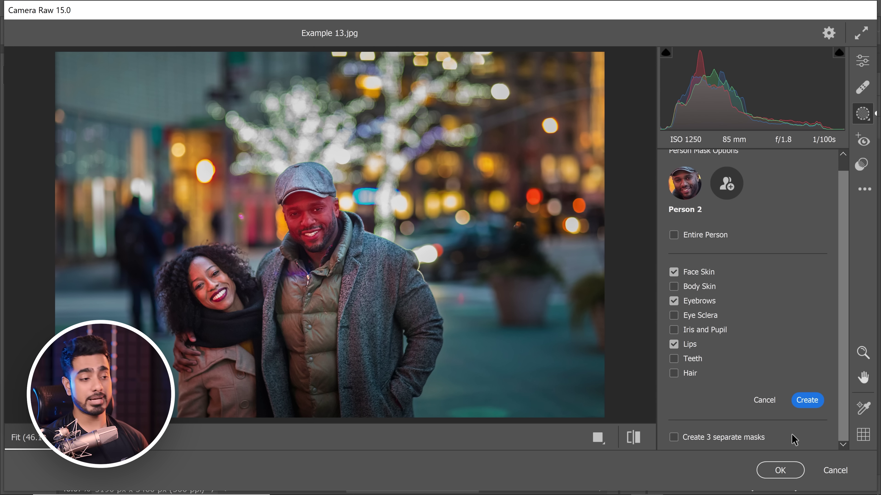
{"action": "left_click", "coordinate": [808, 401]}
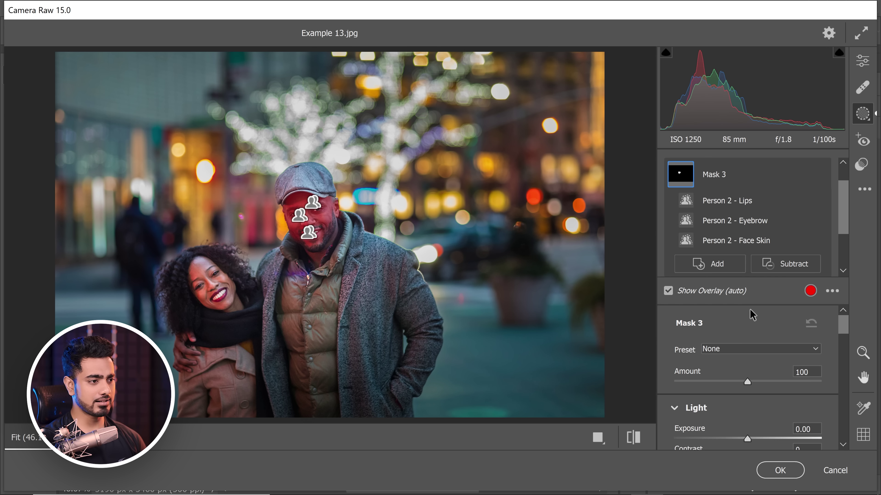
Set the man's face mask Texture to -19 and Clarity to -7, and apply the Camera Raw edits
{"action": "left_click_drag", "start_coordinate": [842, 331], "coordinate": [828, 423]}
{"action": "left_click", "coordinate": [745, 377]}
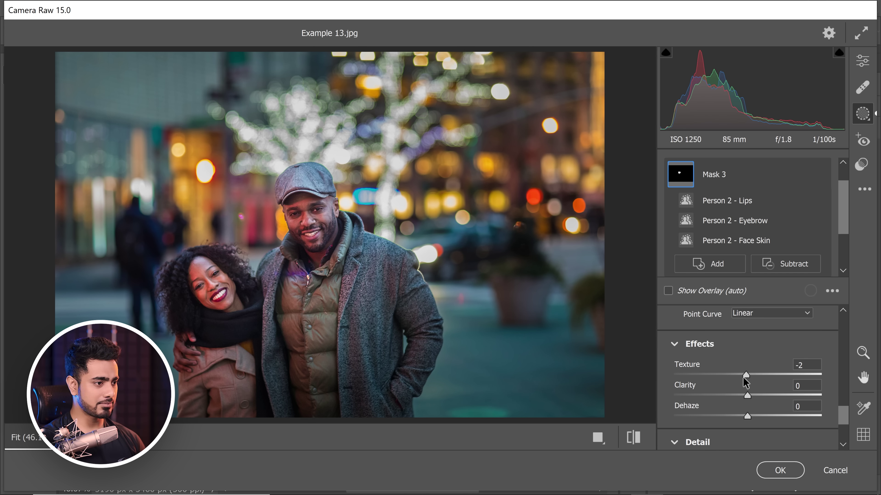
{"action": "left_click_drag", "start_coordinate": [734, 384], "coordinate": [754, 398]}
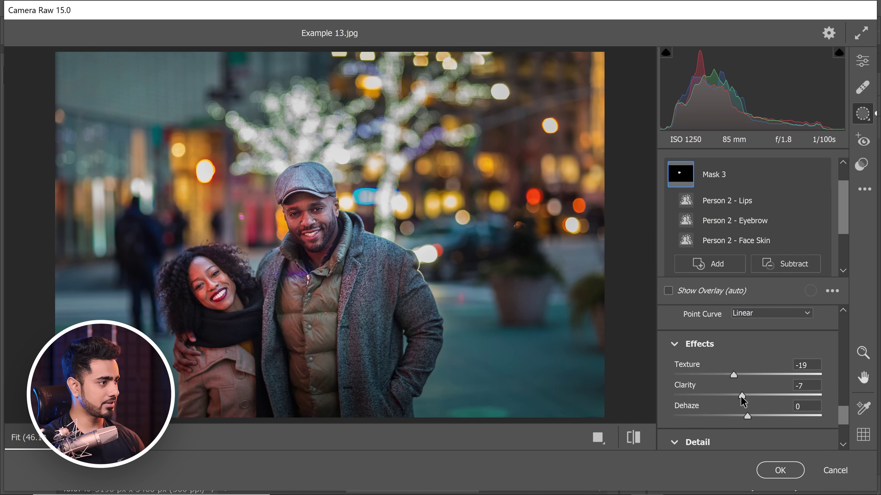
{"action": "left_click", "coordinate": [781, 469]}
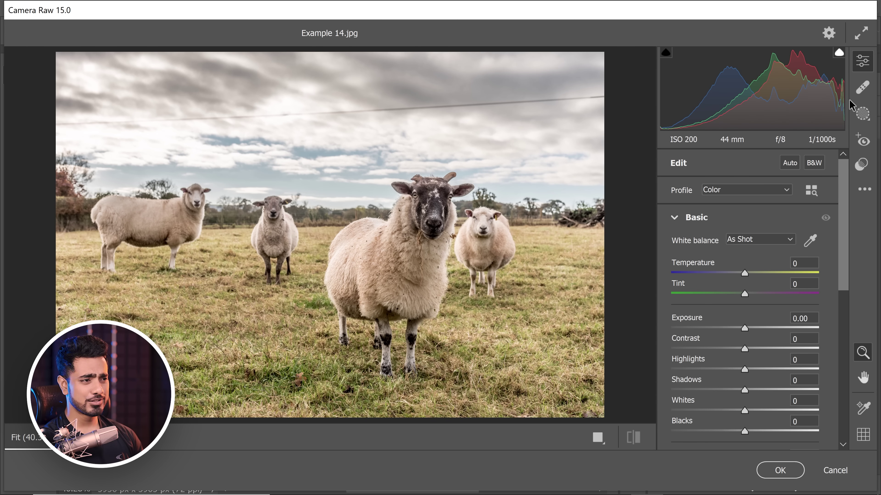
Remove the small grey sheep in Example 14.jpg with the content-aware Healing tool, refresh the fill and apply the Camera Raw edit
{"action": "left_click", "coordinate": [863, 91]}
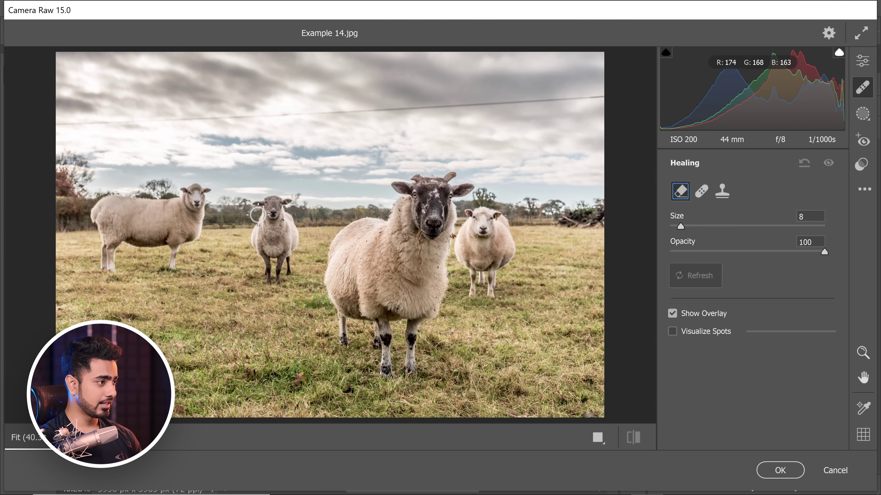
{"action": "mouse_move", "coordinate": [260, 204]}
{"action": "left_mouse_down"}
{"action": "mouse_move", "coordinate": [256, 233]}
{"action": "mouse_move", "coordinate": [274, 278]}
{"action": "mouse_move", "coordinate": [288, 269]}
{"action": "mouse_move", "coordinate": [293, 242]}
{"action": "mouse_move", "coordinate": [277, 279]}
{"action": "left_mouse_up"}
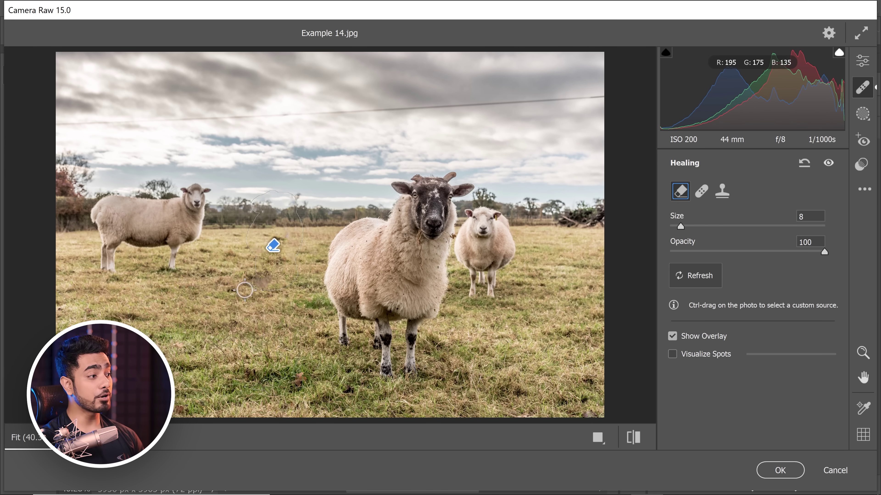
{"action": "left_click", "coordinate": [704, 278]}
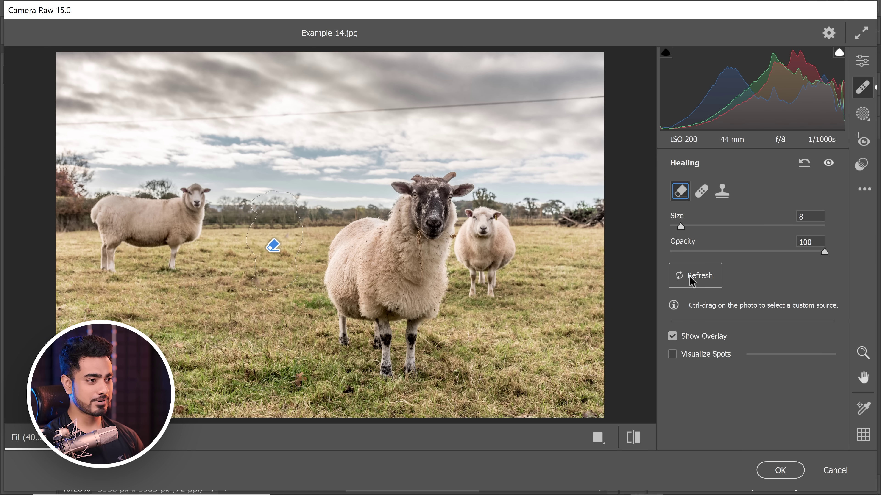
{"action": "left_click", "coordinate": [698, 283]}
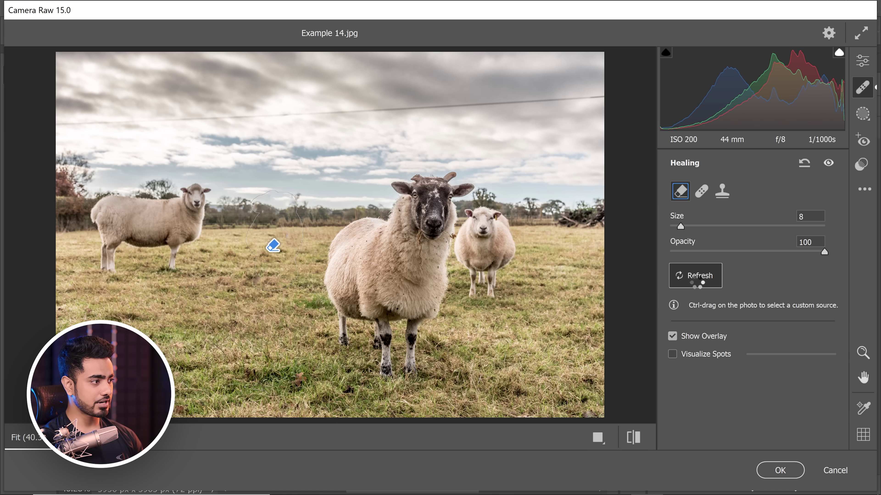
{"action": "left_click", "coordinate": [700, 279]}
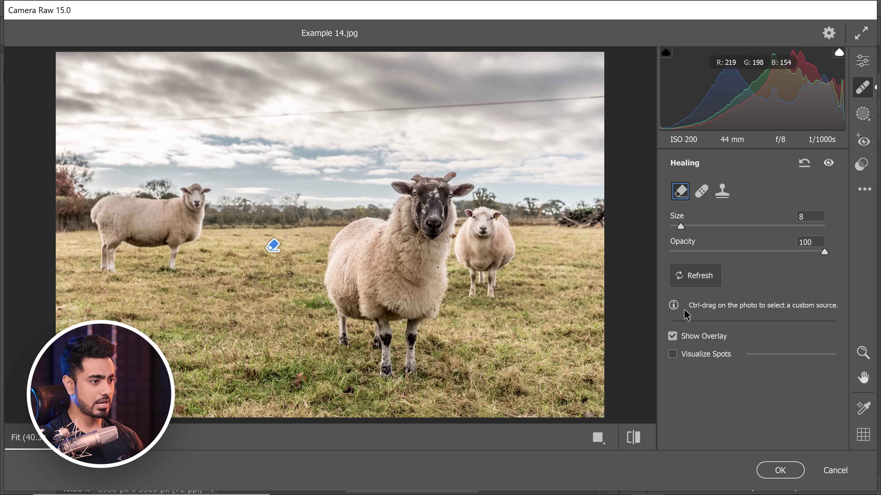
{"action": "left_click", "coordinate": [781, 470]}
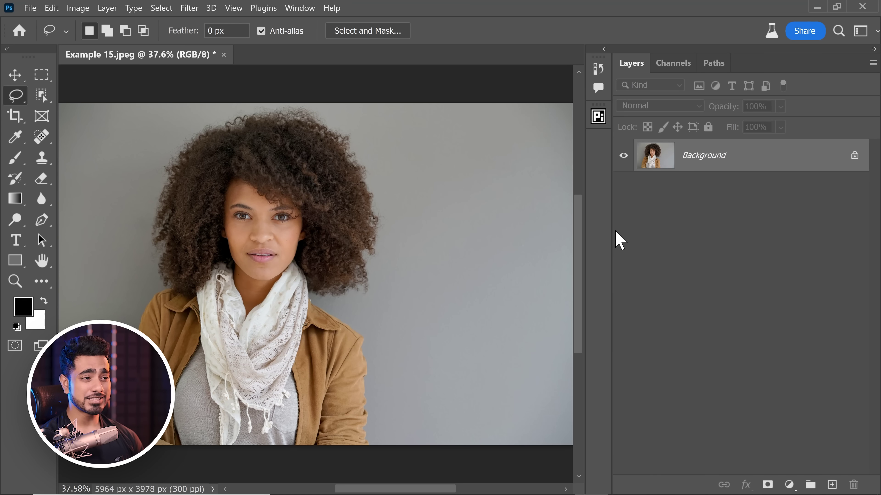
Duplicate the Background layer of Example 15.jpeg and mask out the copy's backdrop using Remove Background from PiXimperfect Compositing
{"action": "key", "text": "ctrl+j"}
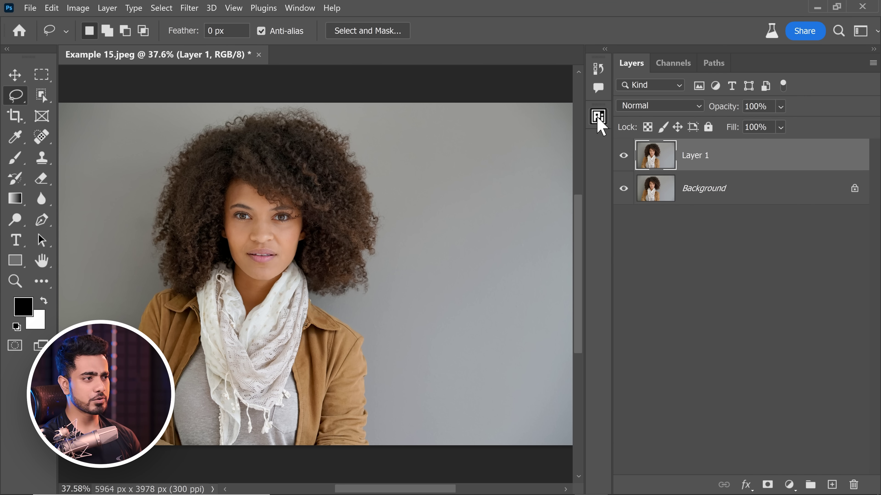
{"action": "left_click", "coordinate": [598, 117]}
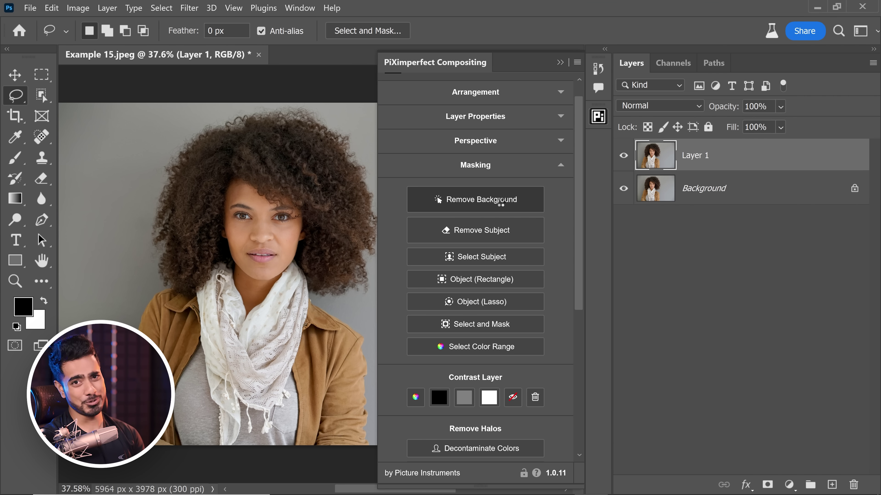
{"action": "left_click", "coordinate": [561, 63]}
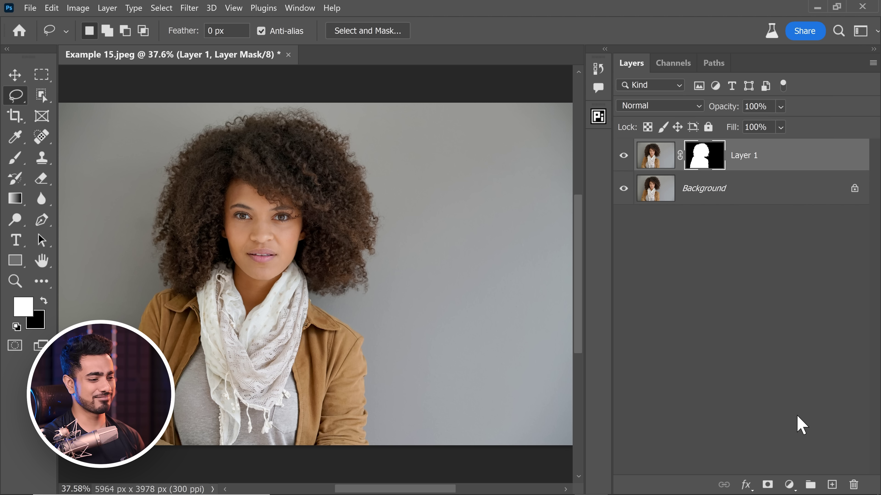
Enable the Backdrop Creator neural filter on the Background layer and generate backdrops for "Gold and black paint swirling" at Variety 85
{"action": "left_click", "coordinate": [723, 189]}
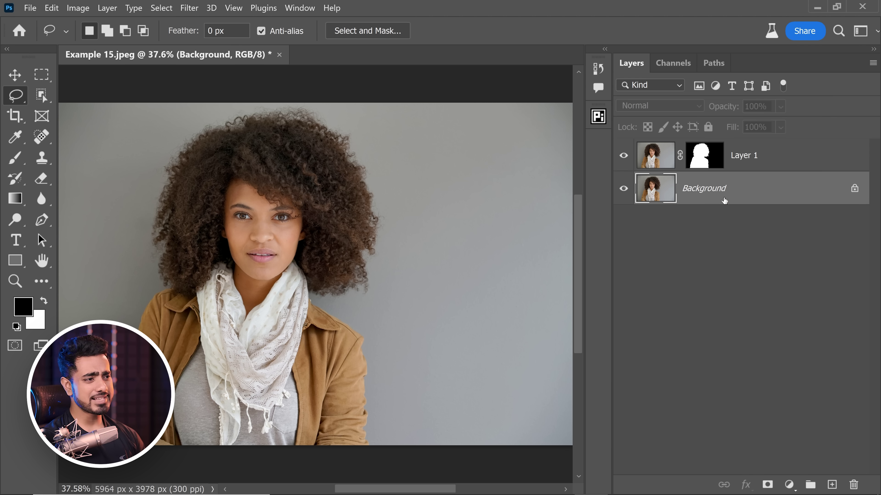
{"action": "left_click", "coordinate": [191, 9]}
{"action": "left_click", "coordinate": [246, 52]}
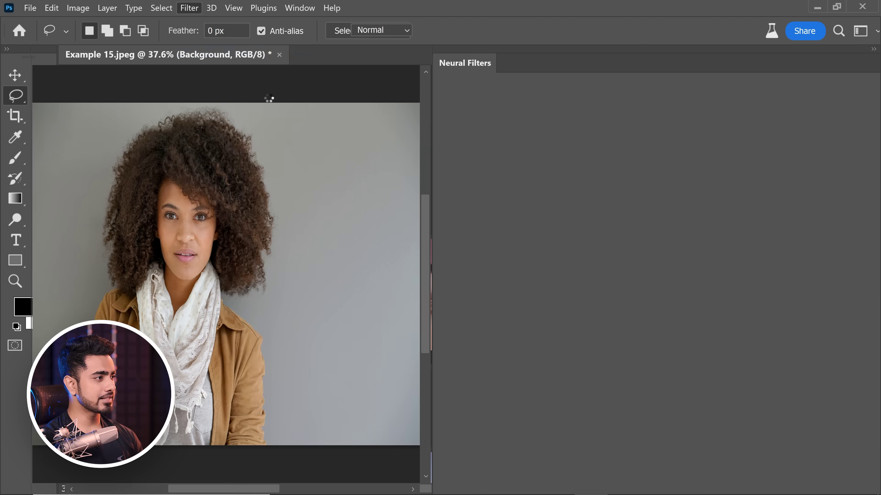
{"action": "left_click", "coordinate": [582, 266]}
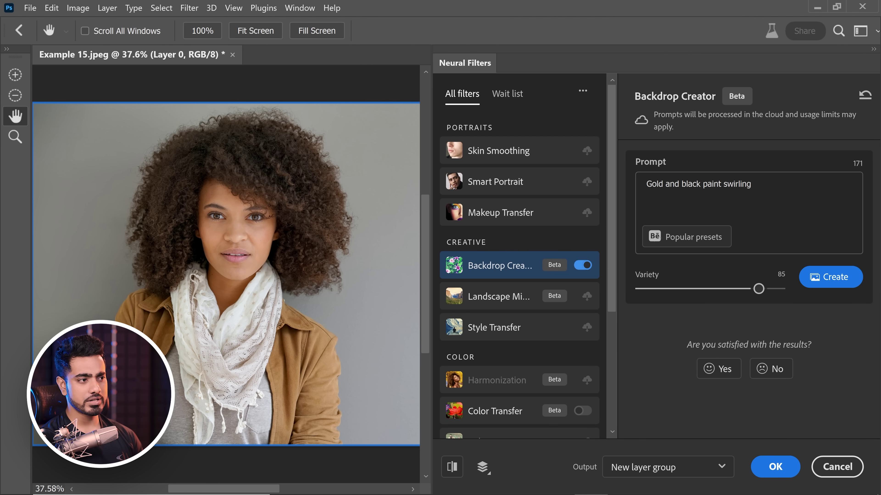
{"action": "left_click", "coordinate": [811, 278]}
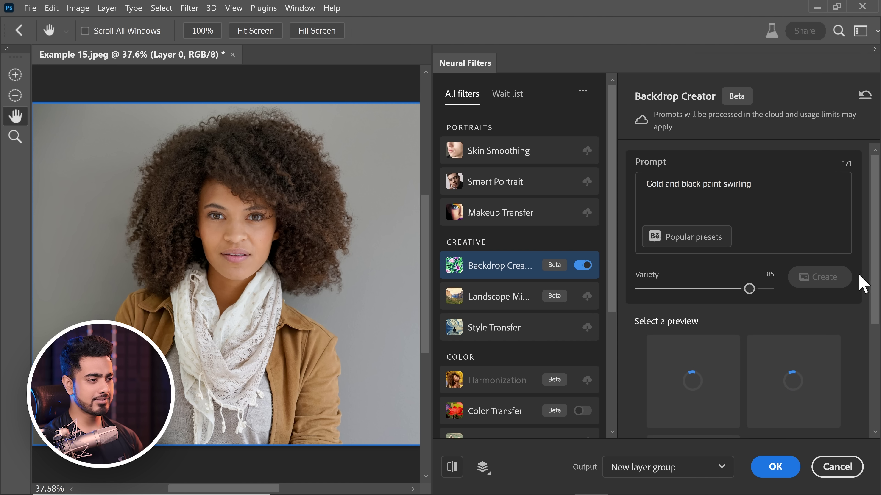
{"action": "left_click_drag", "start_coordinate": [872, 274], "coordinate": [871, 329]}
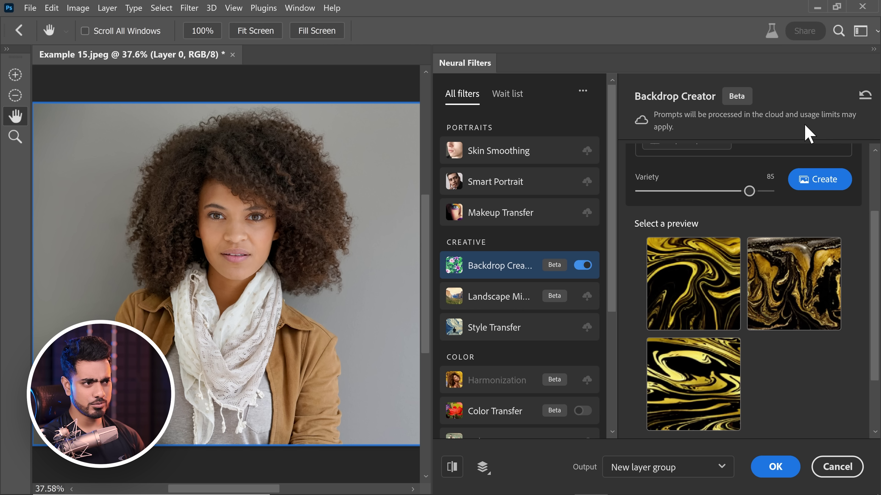
Replace the prompt with "futuristic cityscape blurred" and generate new backdrops
{"action": "left_click_drag", "start_coordinate": [875, 307], "coordinate": [871, 232]}
{"action": "left_click_drag", "start_coordinate": [756, 184], "coordinate": [624, 185]}
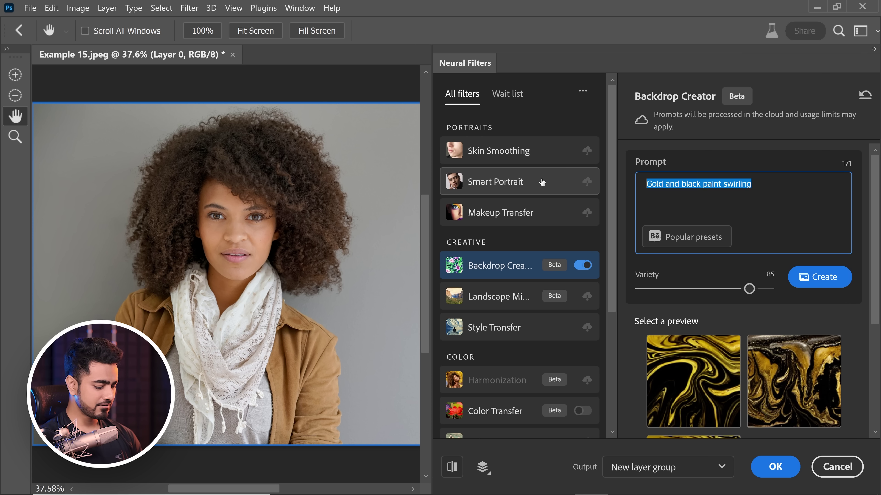
{"action": "type", "text": "futuristic cityscape blurred"}
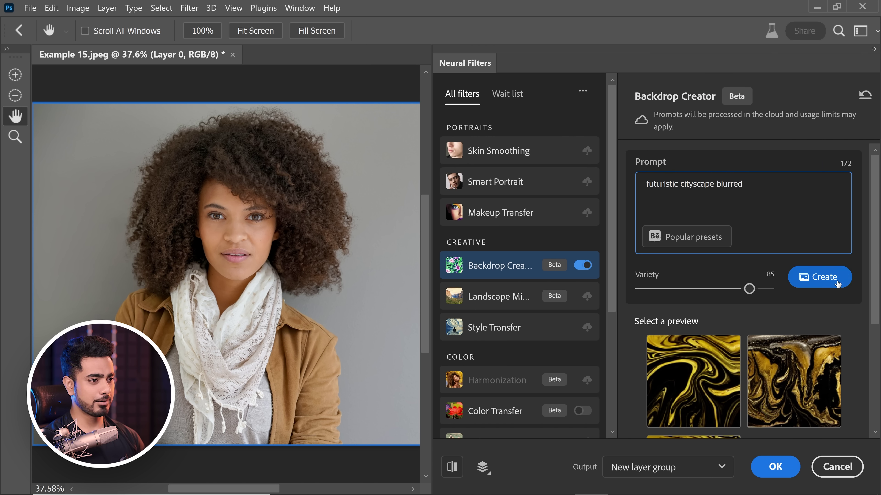
{"action": "left_click", "coordinate": [837, 283]}
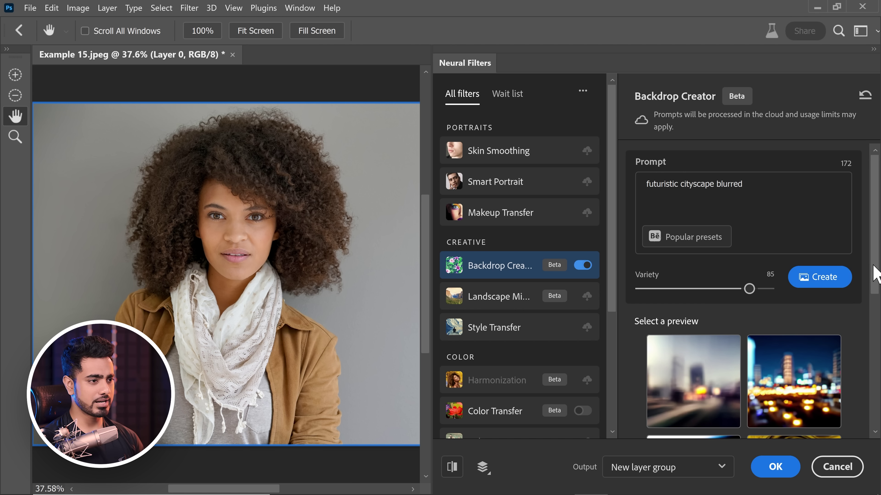
{"action": "left_click_drag", "start_coordinate": [874, 275], "coordinate": [867, 338]}
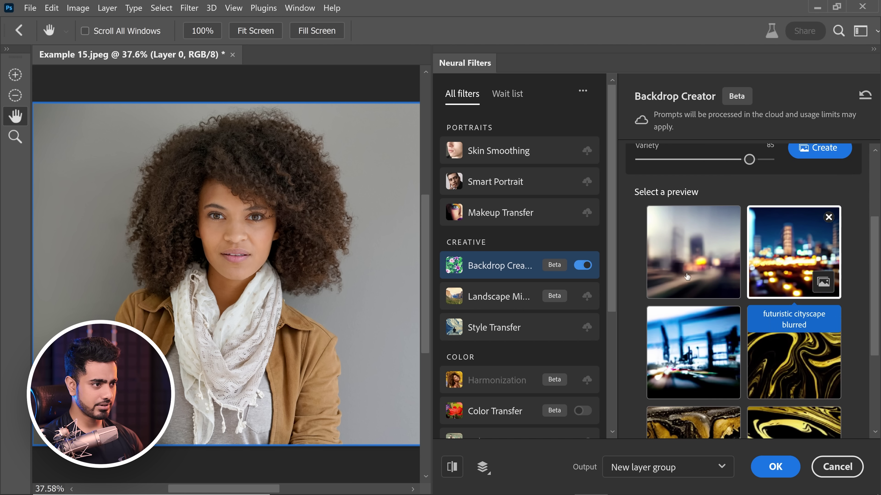
Try the three generated cityscape backdrops behind the woman and generate another batch at Variety 85
{"action": "left_click", "coordinate": [674, 274]}
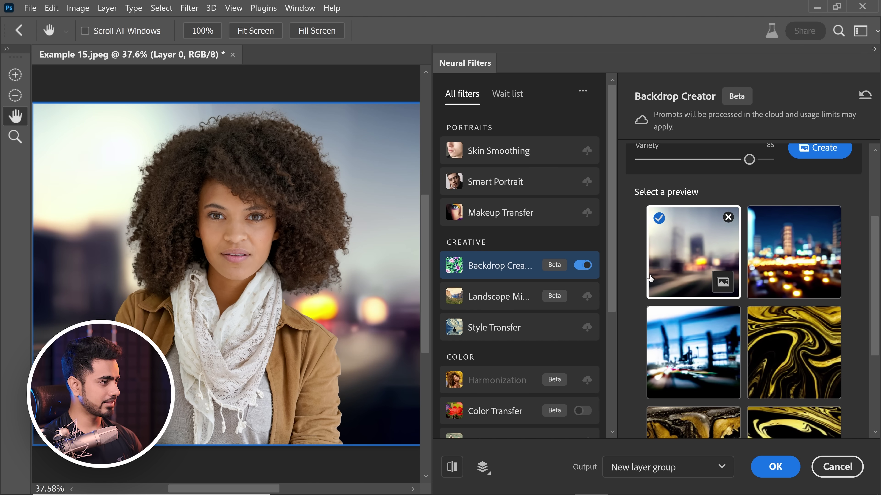
{"action": "left_click", "coordinate": [751, 252]}
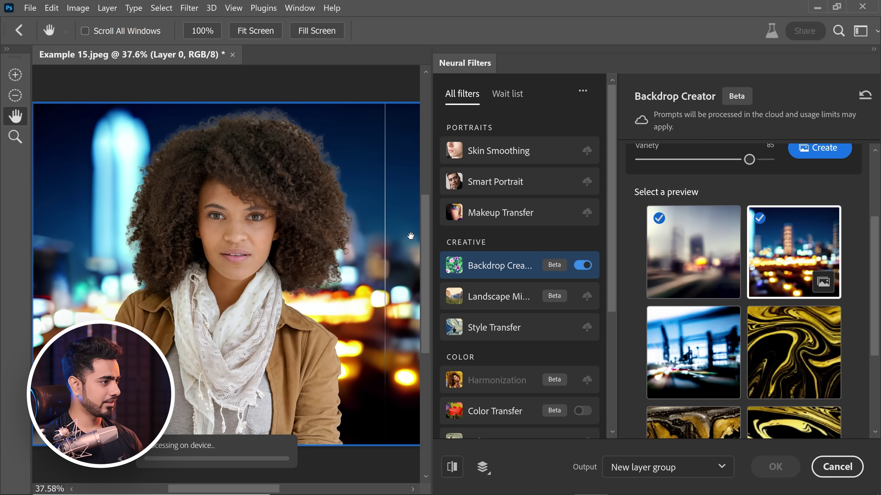
{"action": "left_click", "coordinate": [679, 331]}
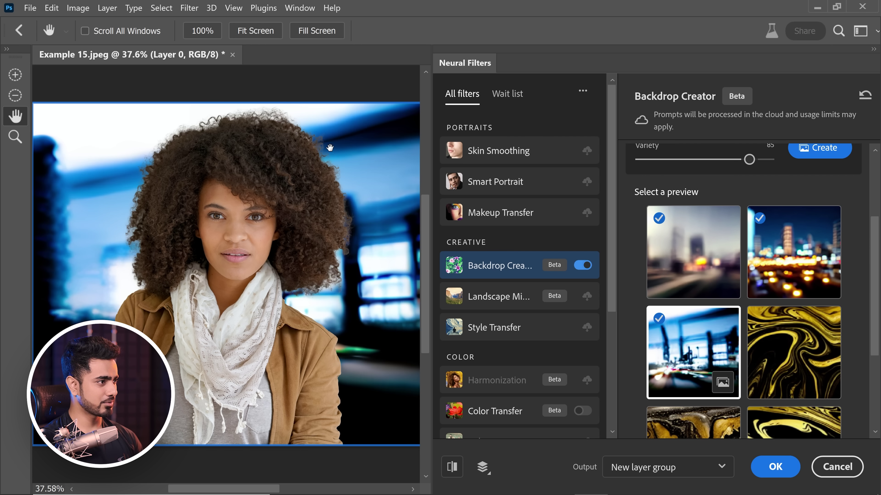
{"action": "left_click", "coordinate": [698, 267]}
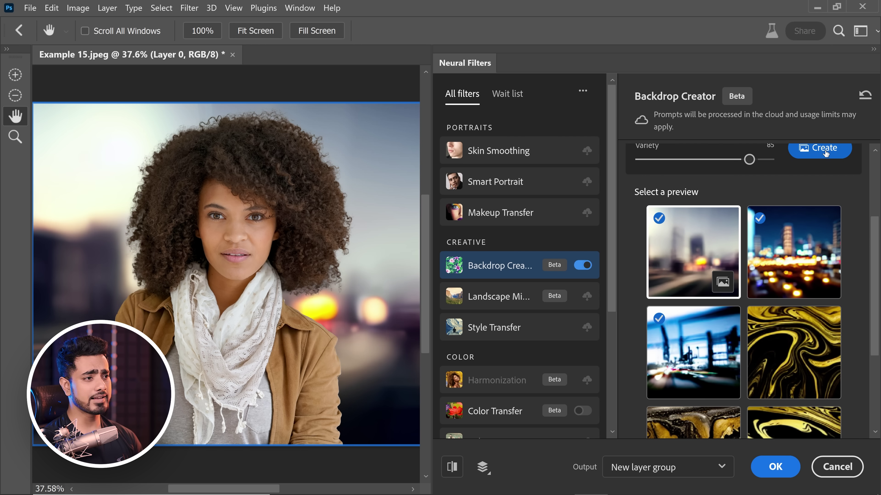
{"action": "left_click", "coordinate": [819, 149]}
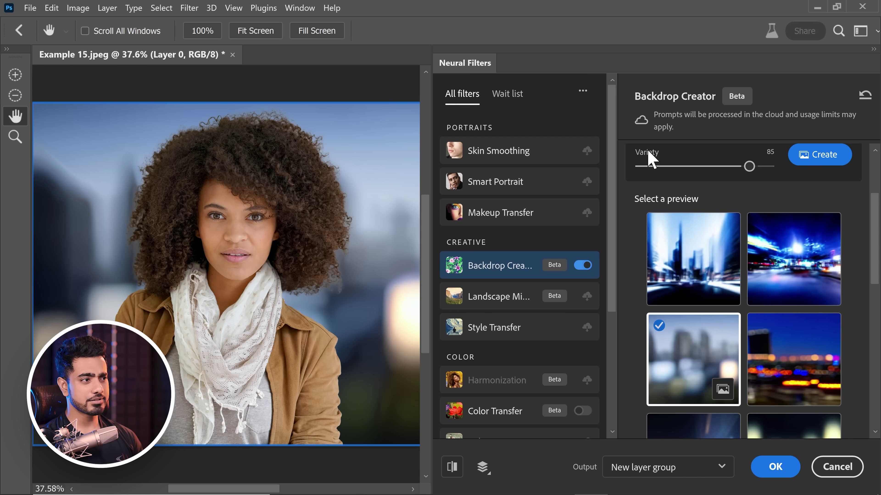
Generate cityscape backdrops with Variety at 0 and apply the first one, a blurred blue-and-white skyline
{"action": "left_click_drag", "start_coordinate": [753, 172], "coordinate": [617, 180]}
{"action": "left_click", "coordinate": [819, 155]}
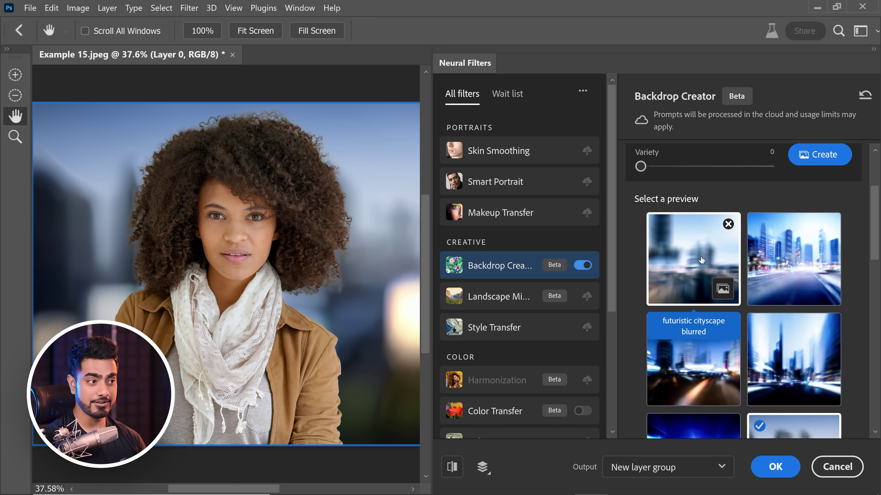
{"action": "left_click", "coordinate": [680, 253]}
Set Variety to 100 and generate a more varied batch of cityscape backdrops
{"action": "left_click_drag", "start_coordinate": [641, 167], "coordinate": [803, 170]}
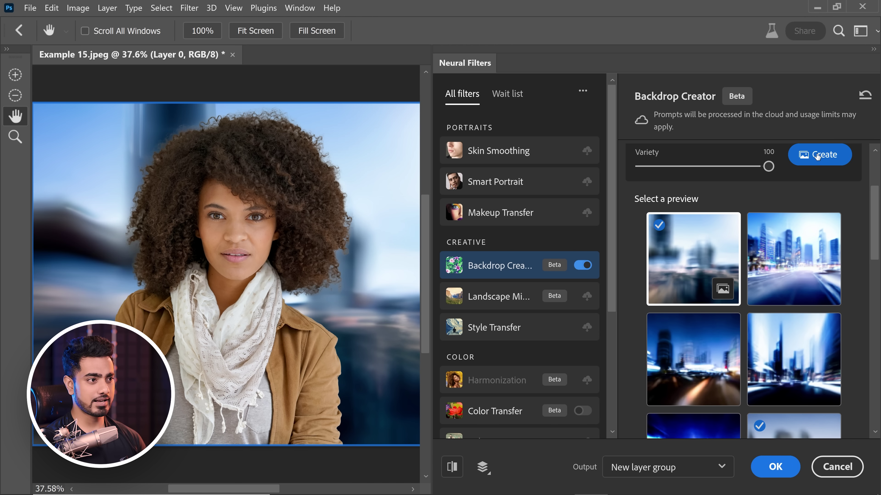
{"action": "left_click", "coordinate": [817, 155]}
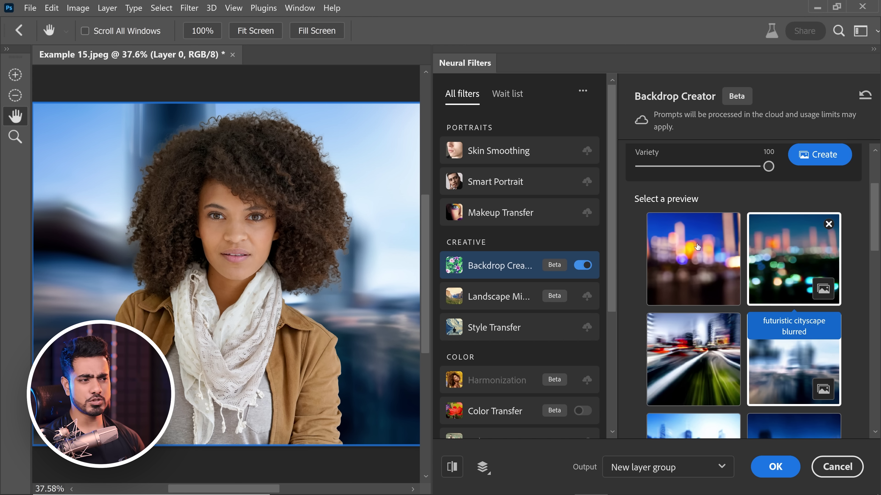